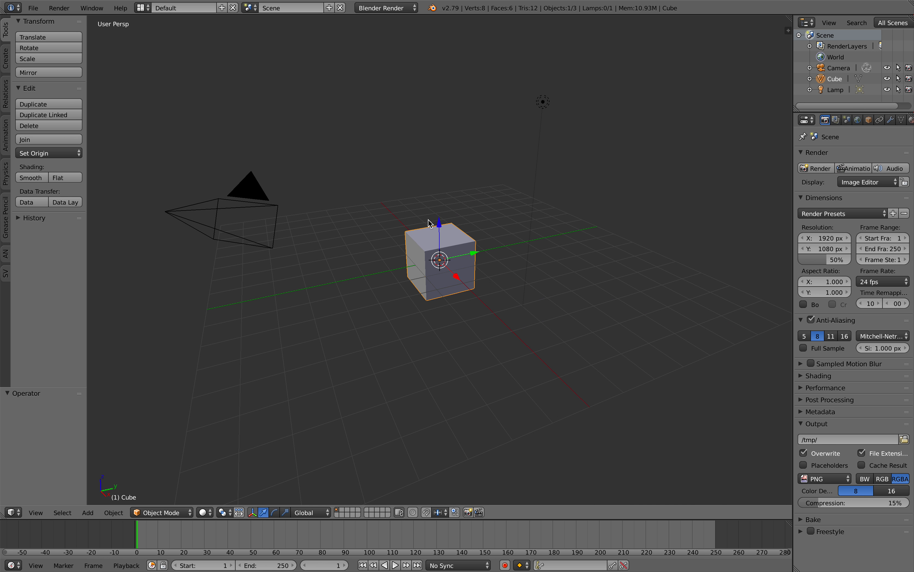
- Switch the screen layout to Compositing
{"action": "left_click", "coordinate": [589, 210]}
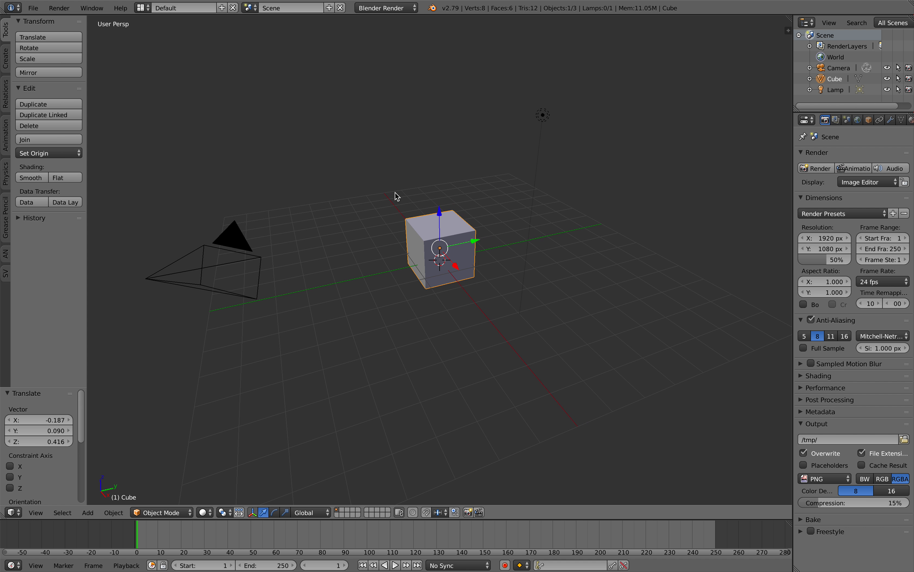
{"action": "left_click", "coordinate": [142, 7]}
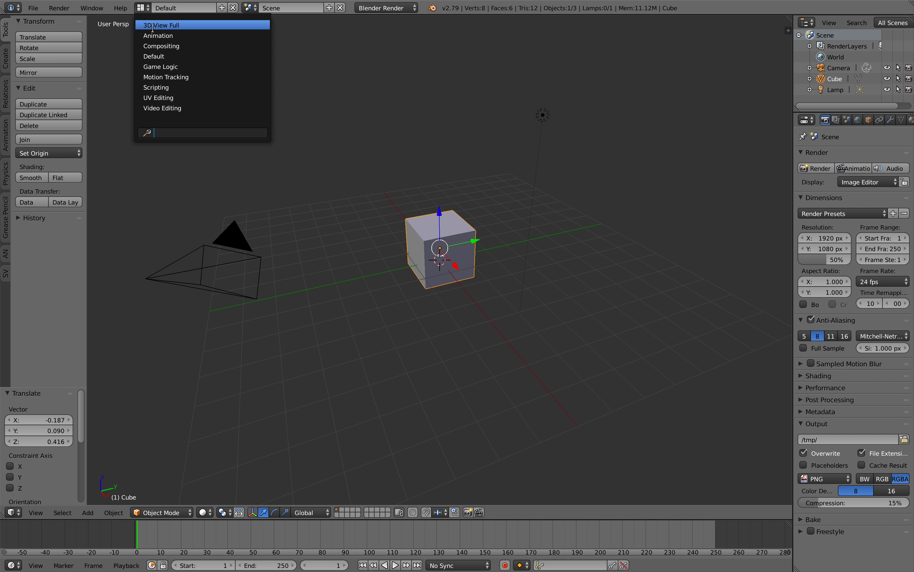
{"action": "left_click", "coordinate": [159, 46]}
- Delete all objects from the default scene in the 3D view
{"action": "middle_click_drag", "start_coordinate": [482, 370], "coordinate": [501, 389]}
{"action": "key", "text": "a"}
{"action": "key", "text": "a"}
{"action": "key", "text": "x"}
{"action": "left_click", "coordinate": [508, 393]}
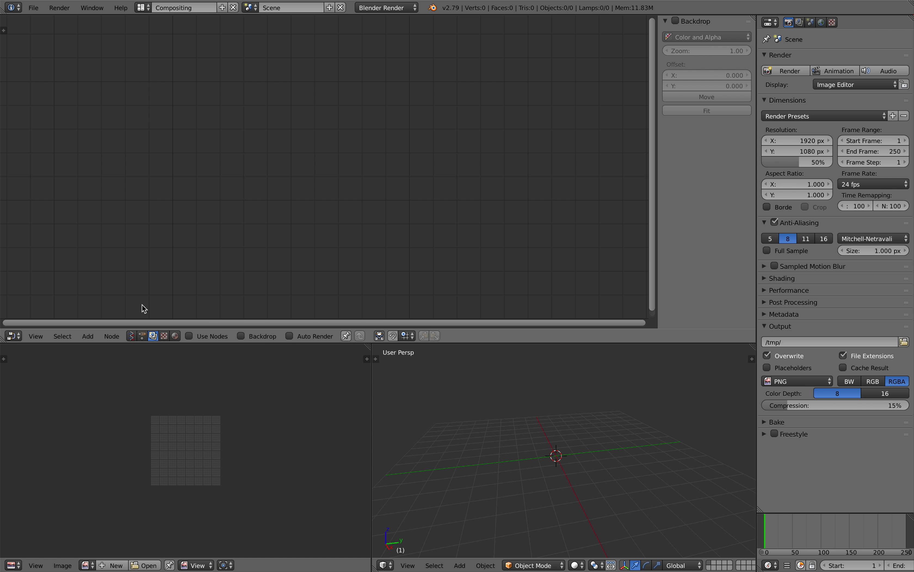
- Switch the node editor to the Sverchok tree type and create a new node tree
{"action": "left_click", "coordinate": [132, 336]}
{"action": "left_click", "coordinate": [225, 332]}
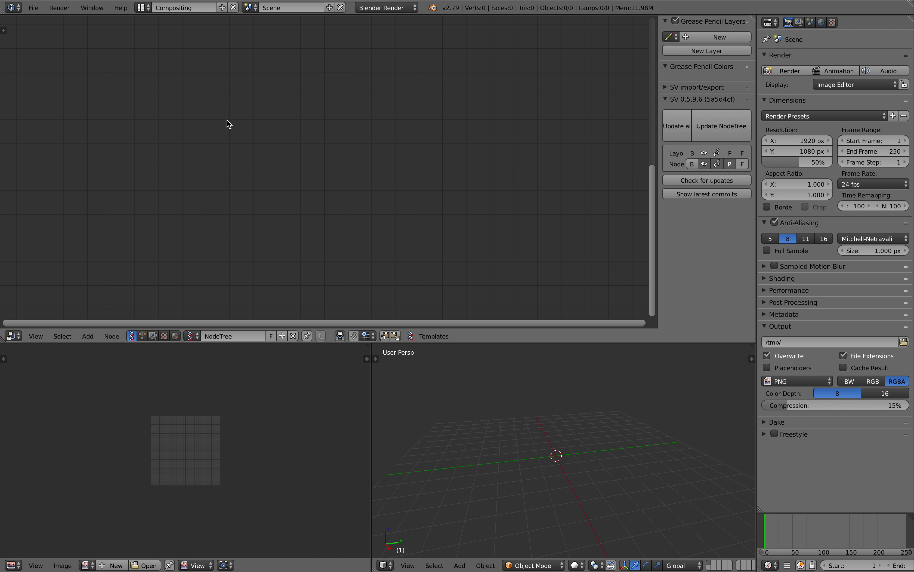
- Save the Blender file on the Desktop as sv_2d_Pixel_voxel_001
{"action": "key", "text": "ctrl+s"}
{"action": "left_click", "coordinate": [188, 49]}
{"action": "type", "text": "sv_2d_Pixel_vo"}
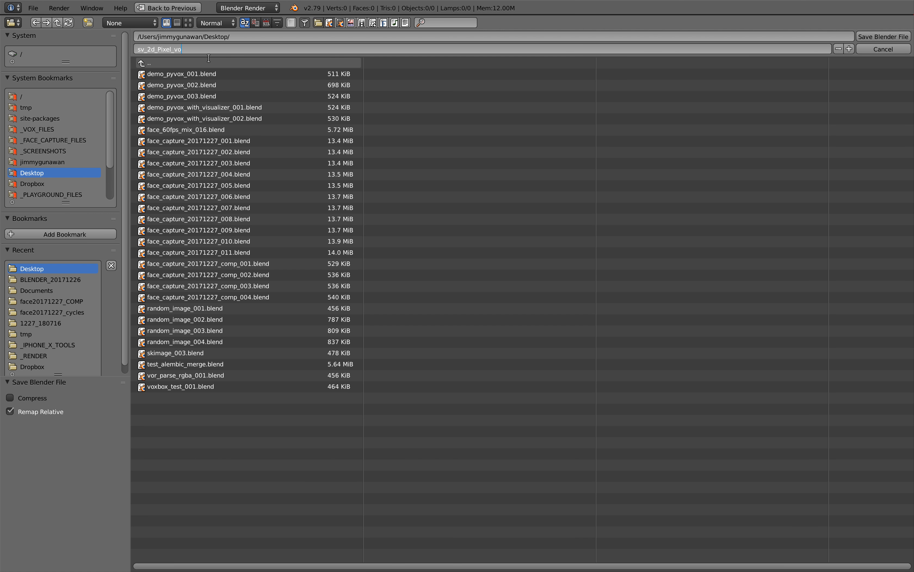
{"action": "type", "text": "xel_001"}
{"action": "key", "text": "Return"}
{"action": "left_click", "coordinate": [860, 36]}
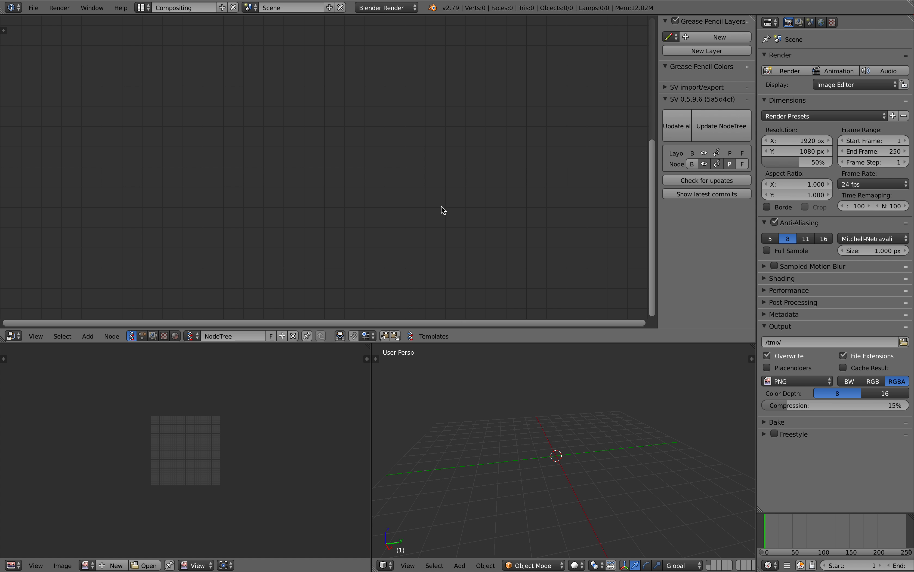
{"action": "scroll", "coordinate": [236, 394], "scroll_direction": "up", "scroll_amount": 2}
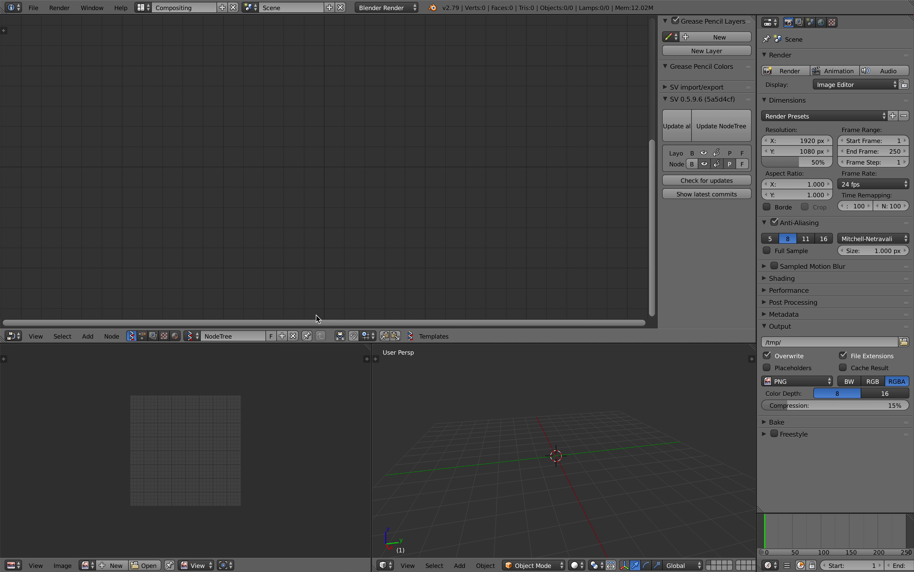
{"action": "key", "text": "ctrl+Left"}
{"action": "key", "text": "ctrl+Right"}
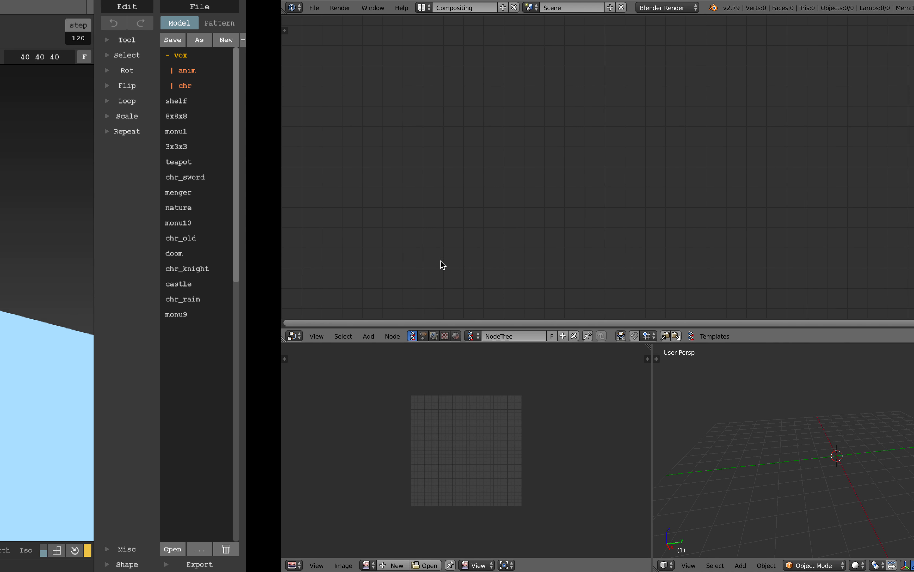
- Add a Texture viewer node to the Sverchok node tree and save the file
{"action": "key", "text": "n"}
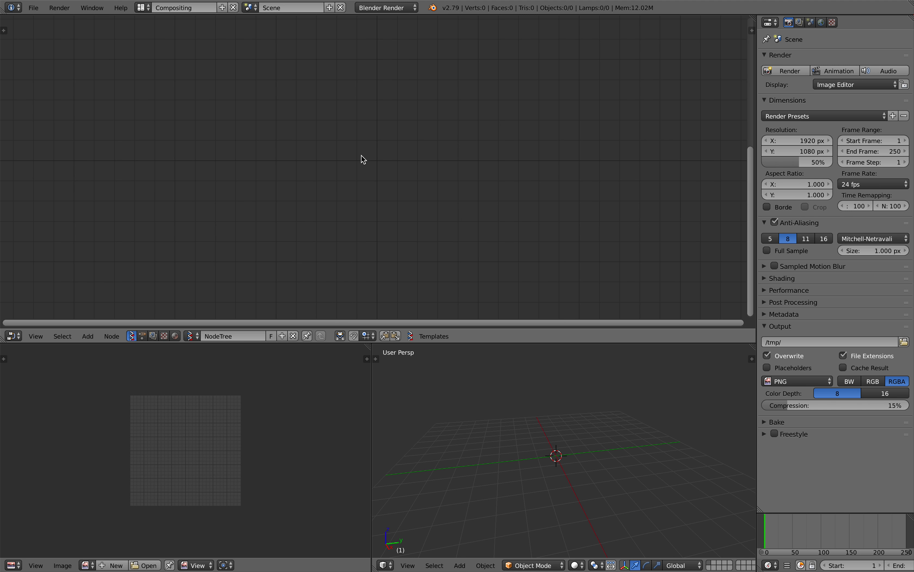
{"action": "key", "text": "shift+a"}
{"action": "left_click", "coordinate": [331, 151]}
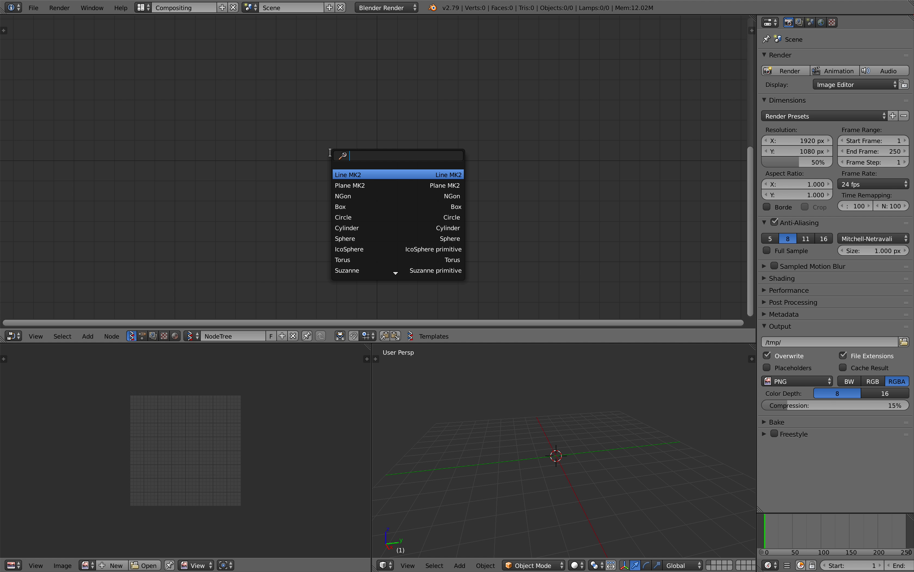
{"action": "type", "text": "textur"}
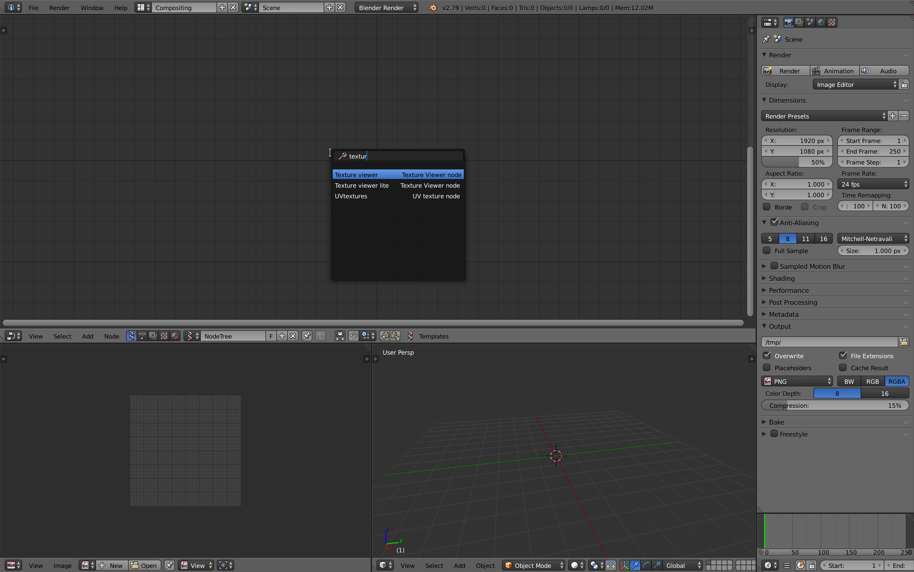
{"action": "left_click", "coordinate": [368, 174]}
{"action": "left_click", "coordinate": [339, 120]}
{"action": "key", "text": "ctrl+s"}
{"action": "left_click", "coordinate": [339, 119]}
- Enable Pass on the Texture viewer node, set its texture size mode to USER and widen the node
{"action": "scroll", "coordinate": [463, 170], "scroll_direction": "up", "scroll_amount": 1}
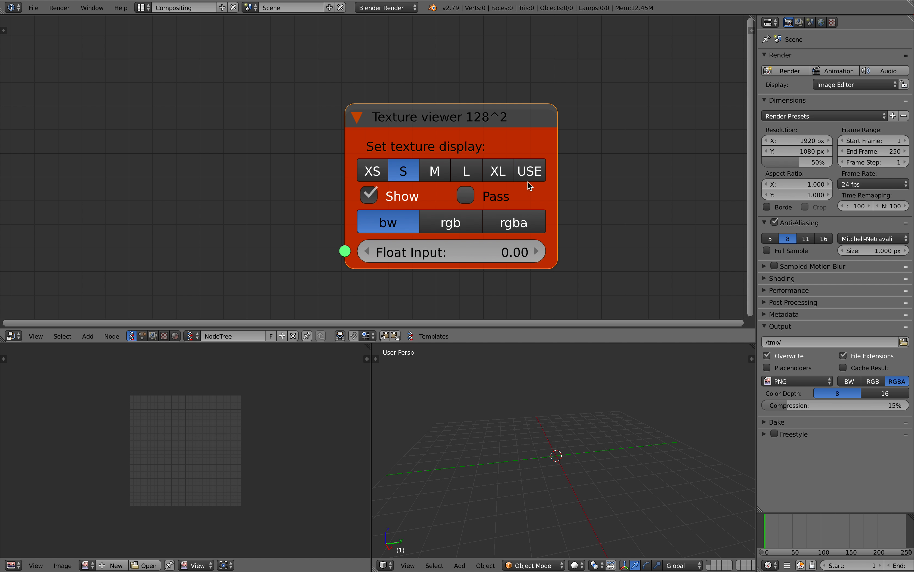
{"action": "left_click", "coordinate": [477, 193]}
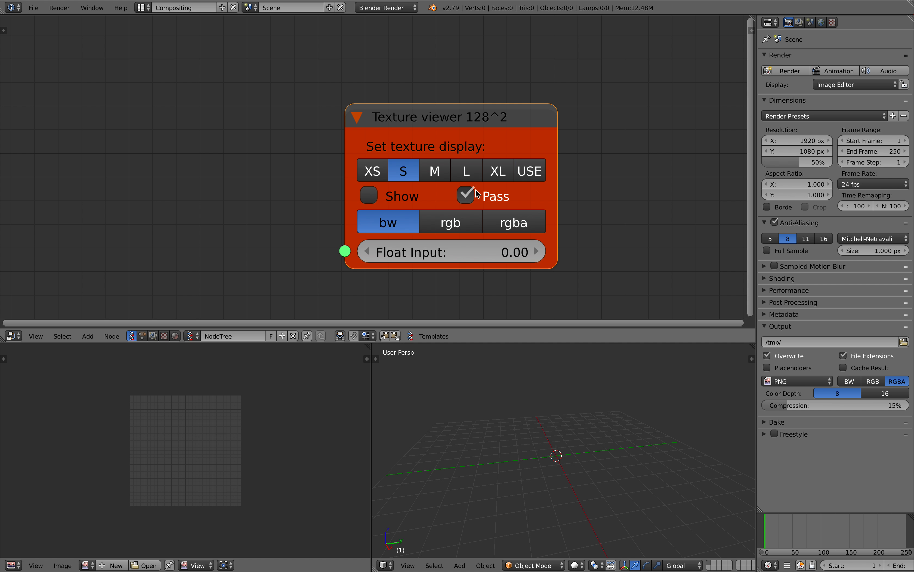
{"action": "left_click", "coordinate": [530, 172]}
{"action": "left_click_drag", "start_coordinate": [516, 236], "coordinate": [555, 237]}
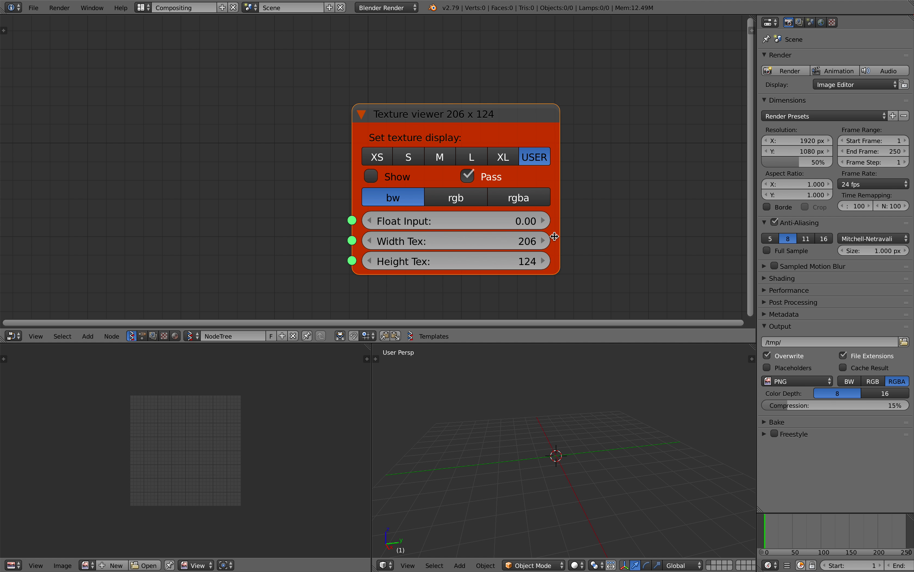
- Set the Texture viewer's Width Tex and Height Tex to 10
{"action": "left_click", "coordinate": [492, 248]}
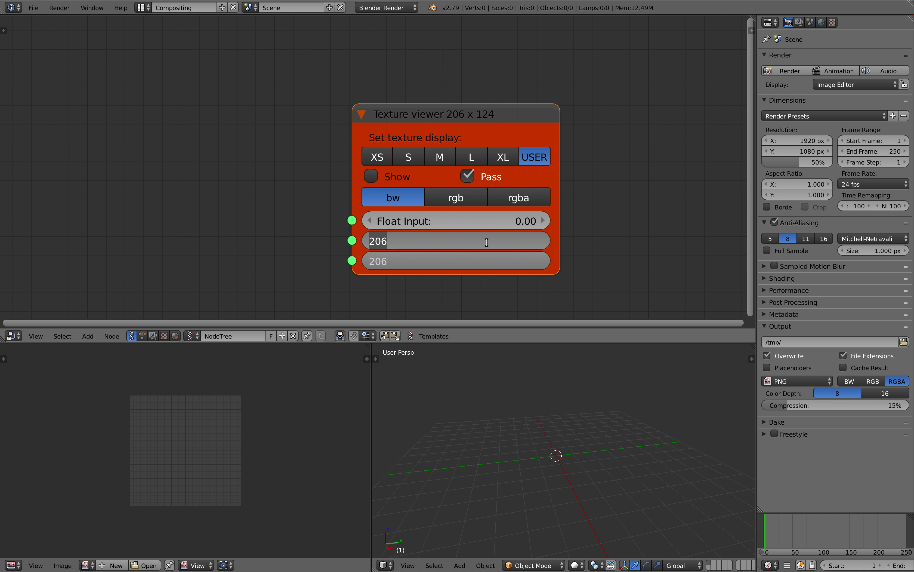
{"action": "type", "text": "10"}
{"action": "key", "text": "Return"}
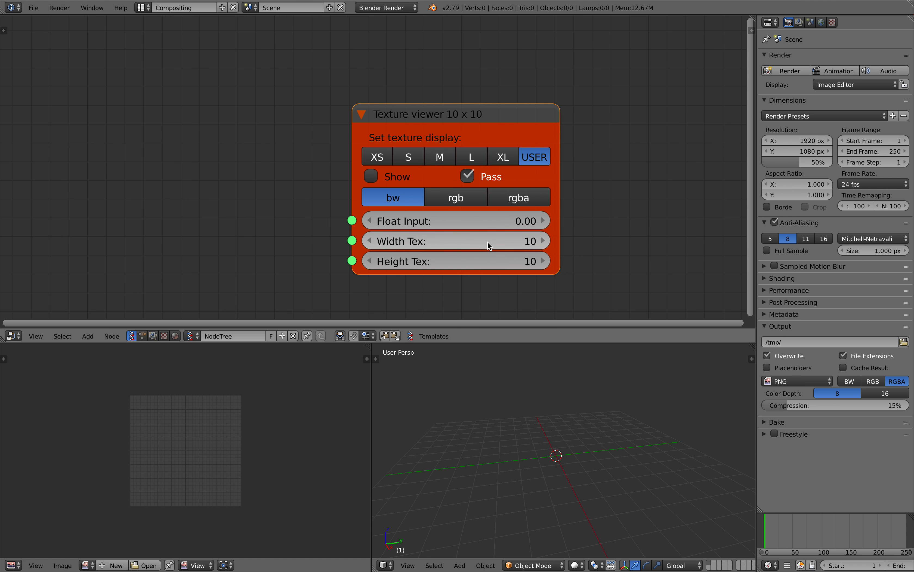
{"action": "scroll", "coordinate": [487, 242], "scroll_direction": "up", "scroll_amount": 1}
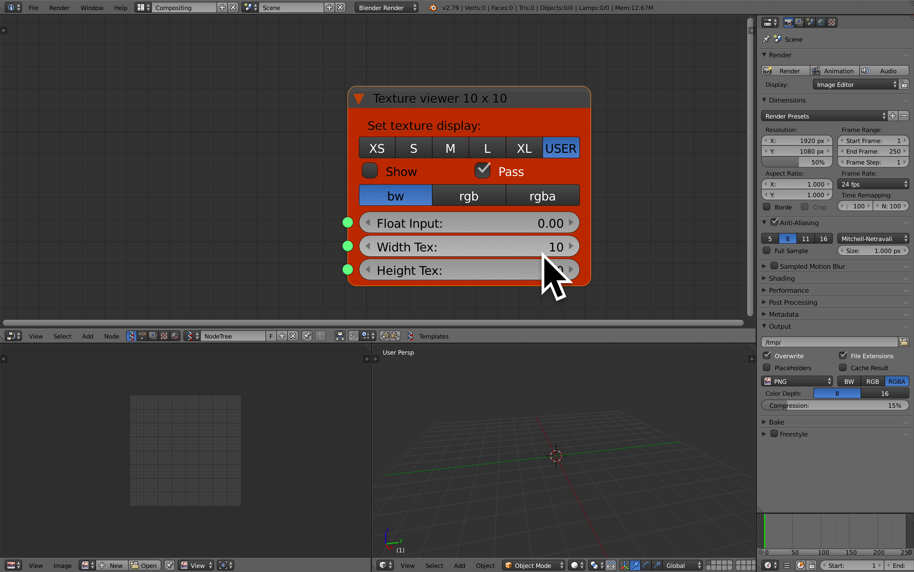
{"action": "scroll", "coordinate": [327, 201], "scroll_direction": "down", "scroll_amount": 1}
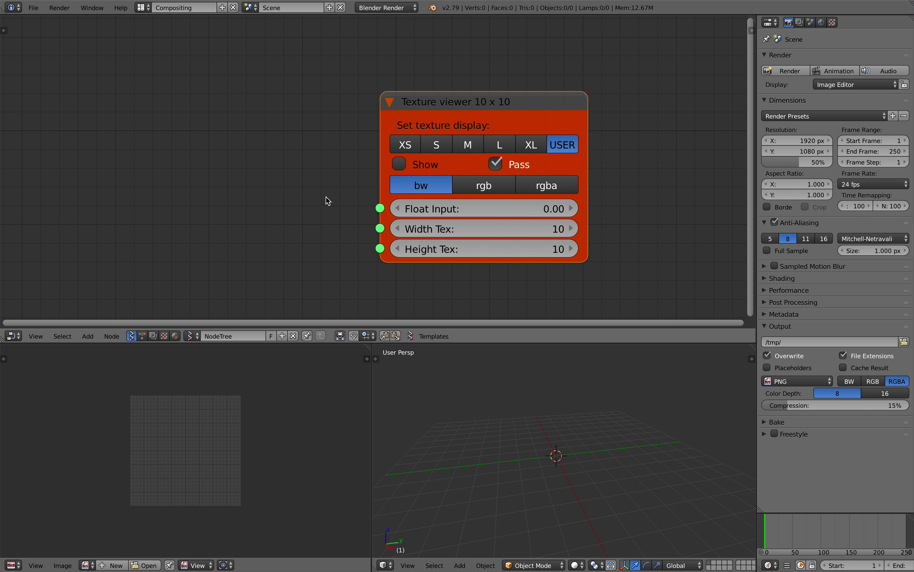
{"action": "key", "text": "ctrl+Left"}
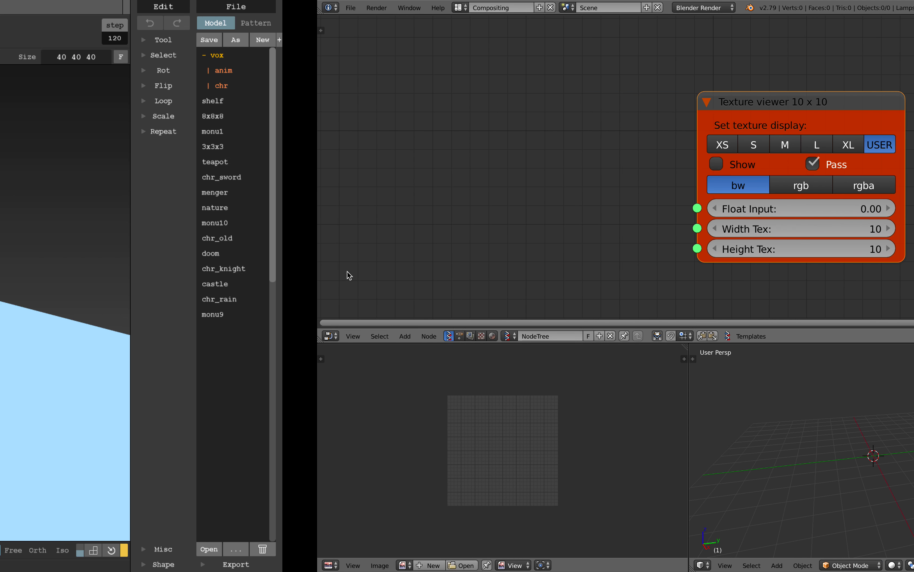
{"action": "key", "text": "ctrl+Right"}
{"action": "key", "text": "shift+a"}
{"action": "left_click", "coordinate": [265, 173]}
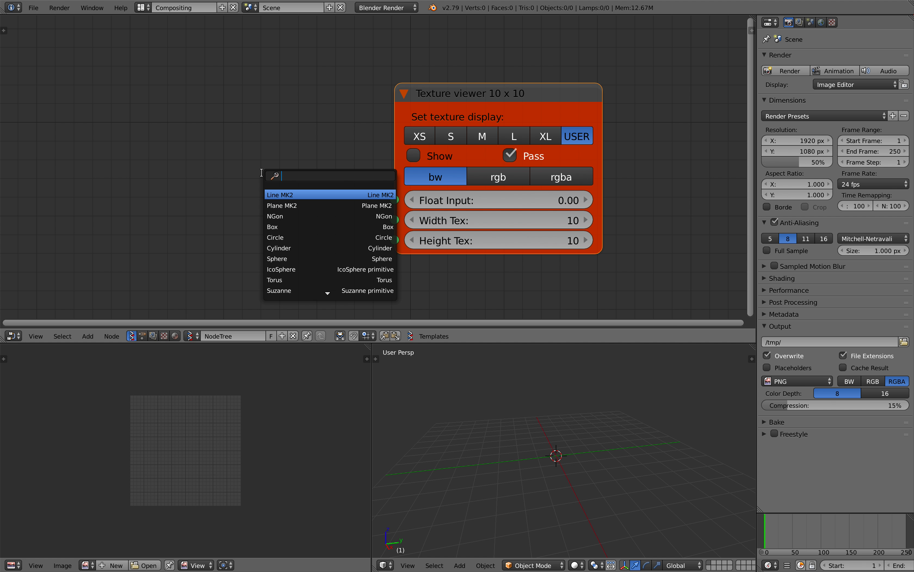
{"action": "key", "text": "Escape"}
- Save the file and add a Random Num Gen node beside the Texture viewer
{"action": "key", "text": "ctrl+s"}
{"action": "left_click", "coordinate": [265, 155]}
{"action": "key", "text": "shift+a"}
{"action": "left_click", "coordinate": [220, 137]}
{"action": "type", "text": "rqndom"}
{"action": "key", "text": "BackSpace"}
{"action": "key", "text": "BackSpace"}
{"action": "type", "text": "andom n"}
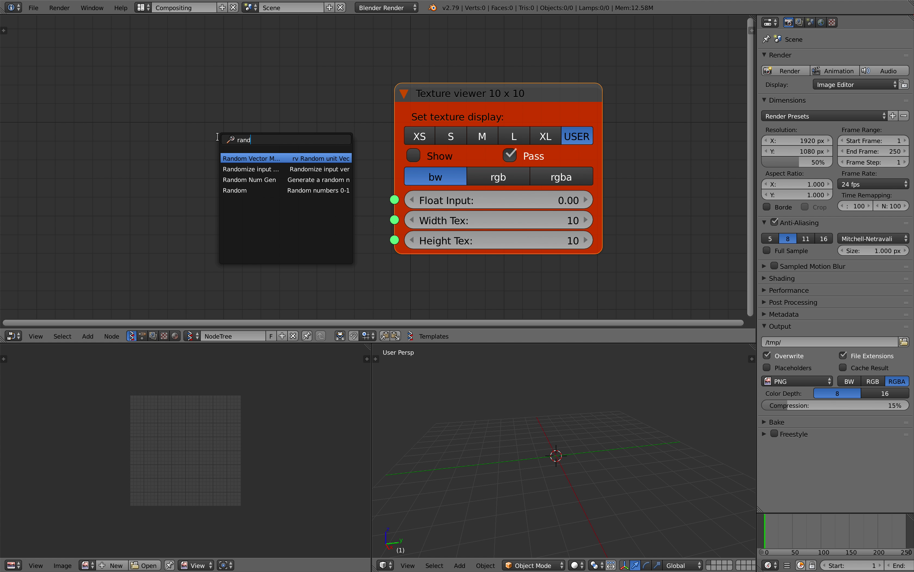
{"action": "key", "text": "Return"}
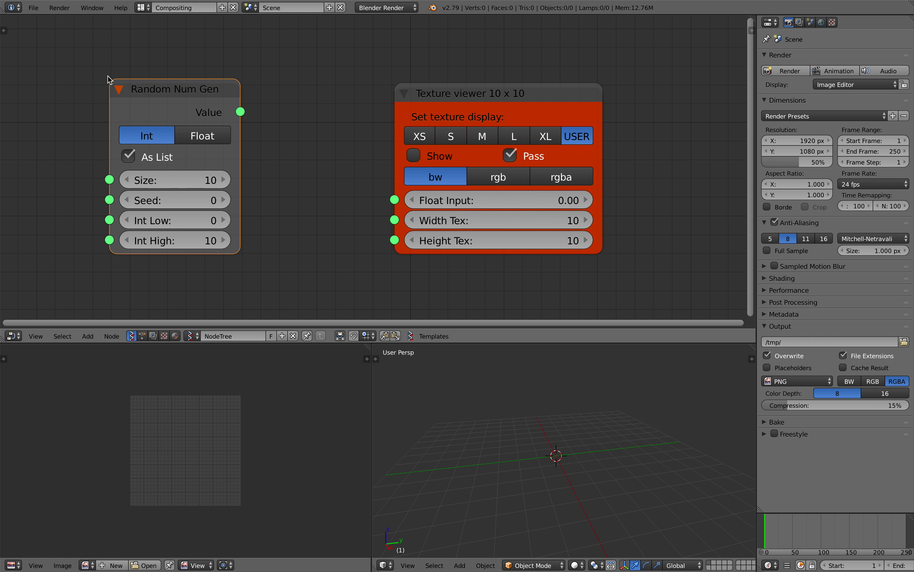
- Add a Random Vector MK2 node below the Random Num Gen node
{"action": "scroll", "coordinate": [160, 103], "scroll_direction": "down", "scroll_amount": 5}
{"action": "middle_click_drag", "start_coordinate": [161, 102], "coordinate": [146, 33]}
{"action": "key", "text": "shift+a"}
{"action": "left_click", "coordinate": [137, 104]}
{"action": "type", "text": "random "}
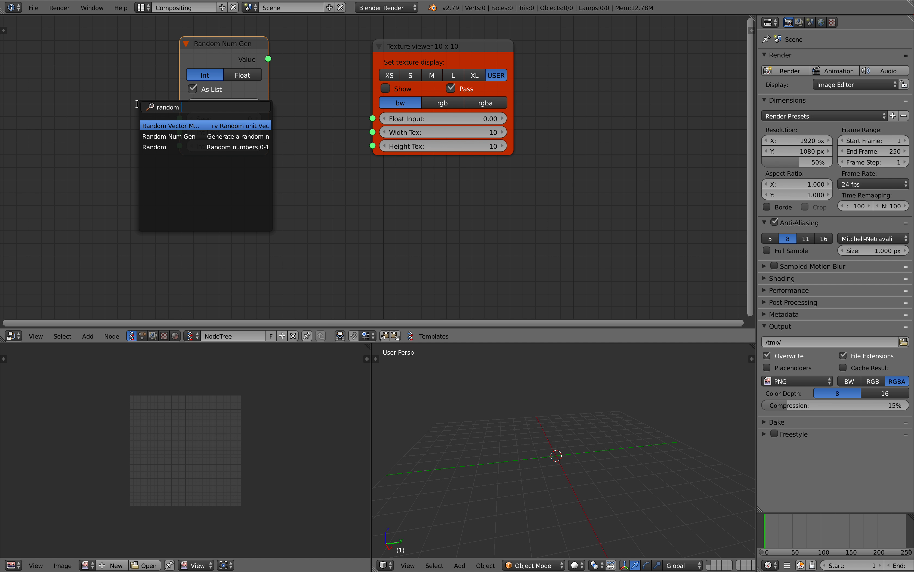
{"action": "type", "text": "v"}
{"action": "key", "text": "Return"}
{"action": "left_click", "coordinate": [168, 180]}
- Set the Random Vector MK2 node's Count to 10
{"action": "middle_click_drag", "start_coordinate": [179, 179], "coordinate": [161, 196]}
{"action": "left_click", "coordinate": [198, 232]}
{"action": "type", "text": "10"}
{"action": "key", "text": "Return"}
- Space the Random Num Gen and Texture viewer nodes apart and add a Stethoscope MK2 node between them
{"action": "left_click_drag", "start_coordinate": [435, 78], "coordinate": [533, 85]}
{"action": "left_click_drag", "start_coordinate": [210, 59], "coordinate": [192, 62]}
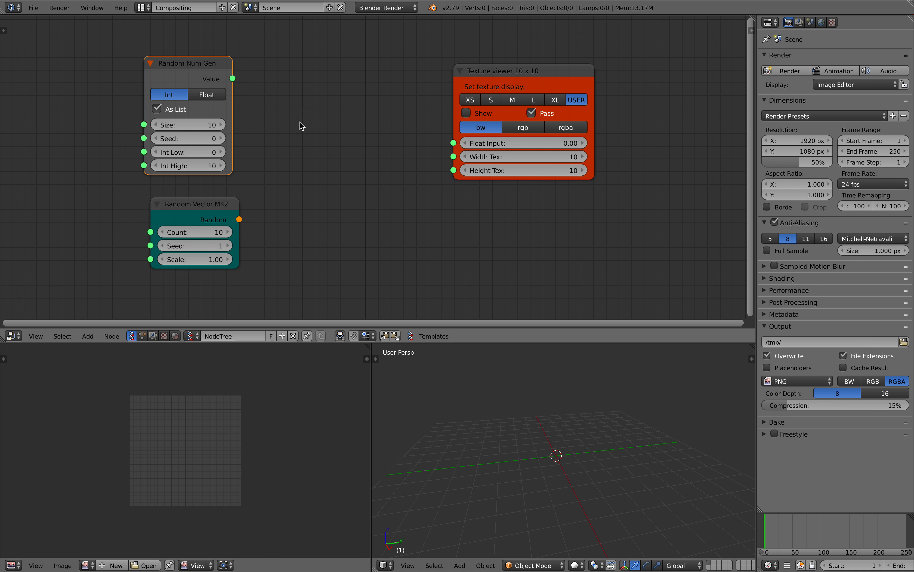
{"action": "key", "text": "shift+a"}
{"action": "left_click", "coordinate": [271, 102]}
{"action": "type", "text": "ste"}
{"action": "left_click", "coordinate": [304, 132]}
{"action": "left_click", "coordinate": [292, 80]}
- Connect the Random Num Gen's Value output to the Stethoscope MK2's Data input and shift the Texture viewer slightly aside
{"action": "left_click_drag", "start_coordinate": [232, 79], "coordinate": [292, 190]}
{"action": "left_click_drag", "start_coordinate": [459, 75], "coordinate": [468, 77]}
{"action": "middle_click_drag", "start_coordinate": [414, 100], "coordinate": [402, 107]}
{"action": "scroll", "coordinate": [383, 89], "scroll_direction": "up", "scroll_amount": 2}
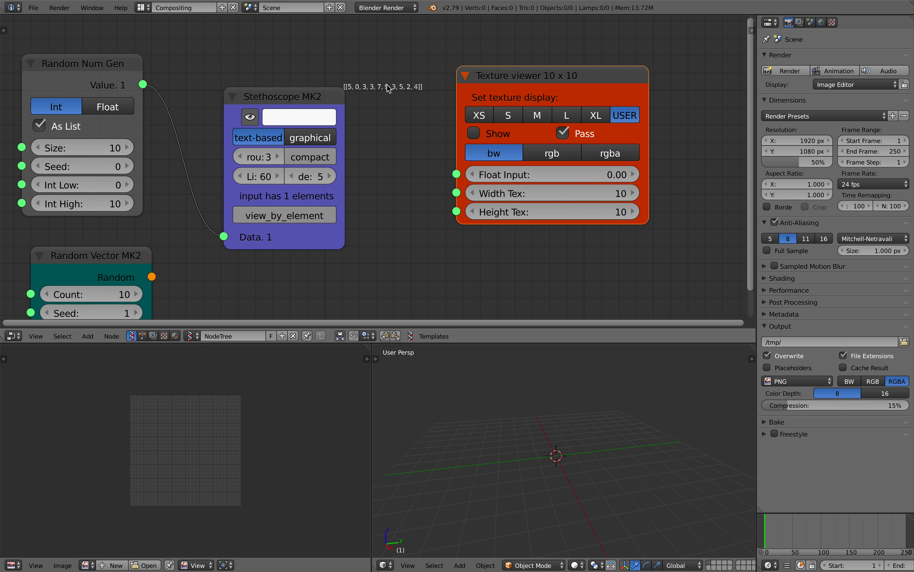
- Switch the Random Num Gen node to generate Float values
{"action": "key", "text": "Home"}
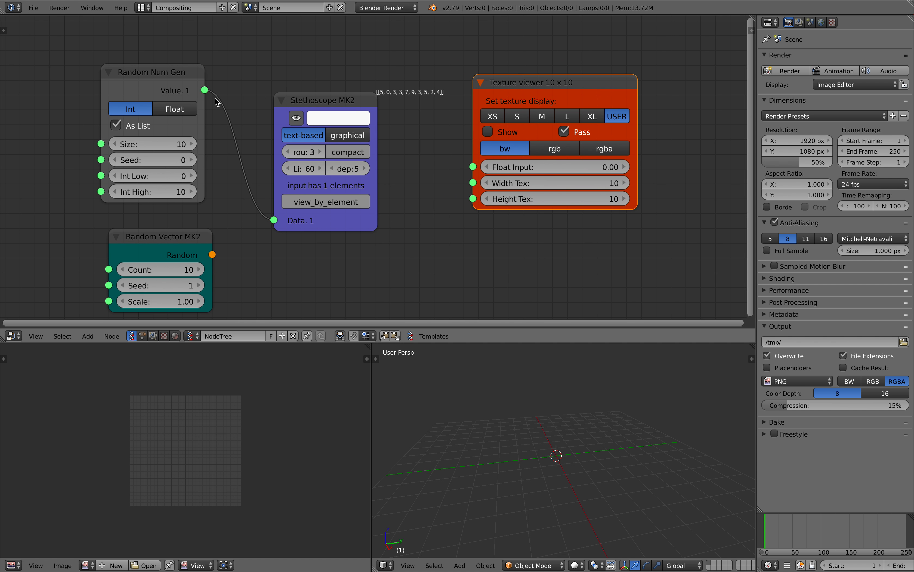
{"action": "left_click", "coordinate": [176, 112]}
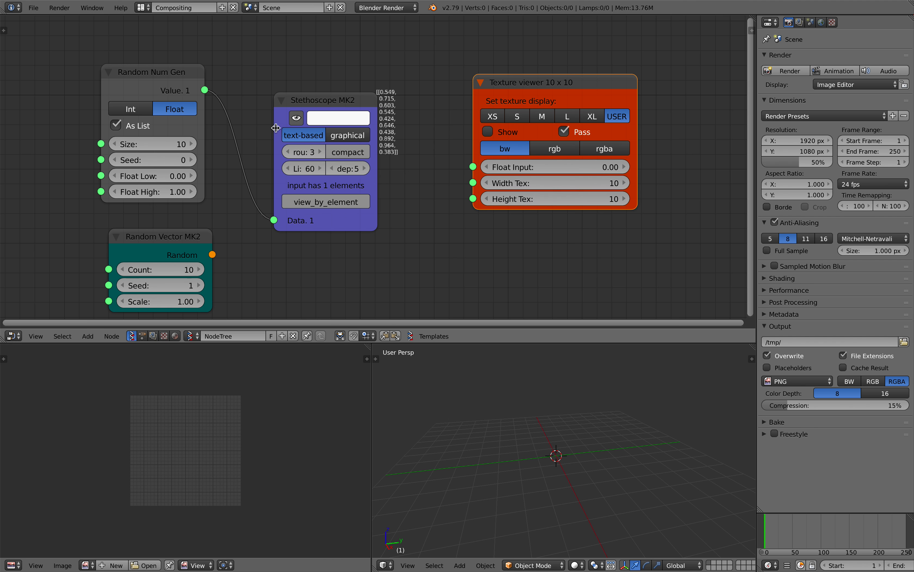
{"action": "scroll", "coordinate": [313, 171], "scroll_direction": "up", "scroll_amount": 1}
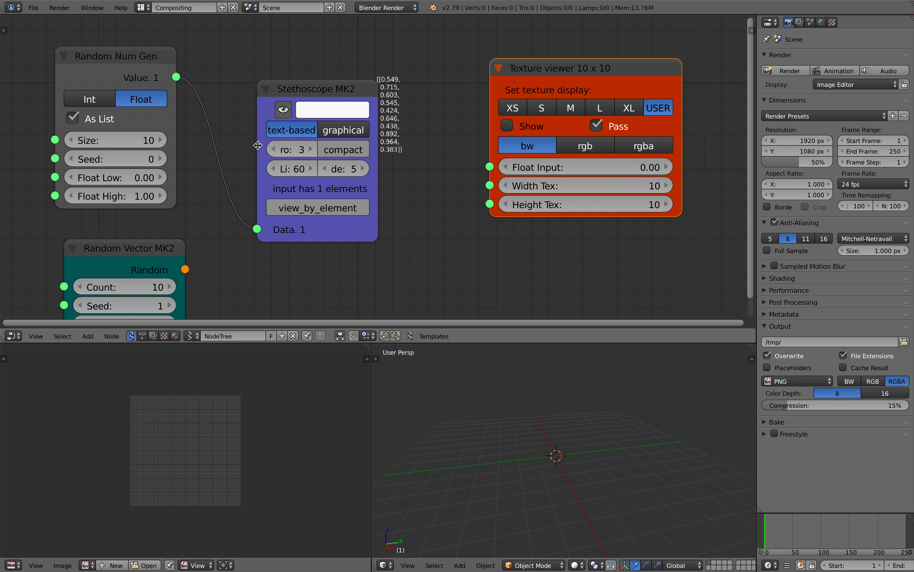
- Widen the Stethoscope MK2 node and move the Random Vector MK2 node closer beneath the Random Num Gen node
{"action": "left_click_drag", "start_coordinate": [257, 146], "coordinate": [229, 146]}
{"action": "scroll", "coordinate": [182, 146], "scroll_direction": "down", "scroll_amount": 1}
{"action": "middle_click_drag", "start_coordinate": [183, 146], "coordinate": [240, 145]}
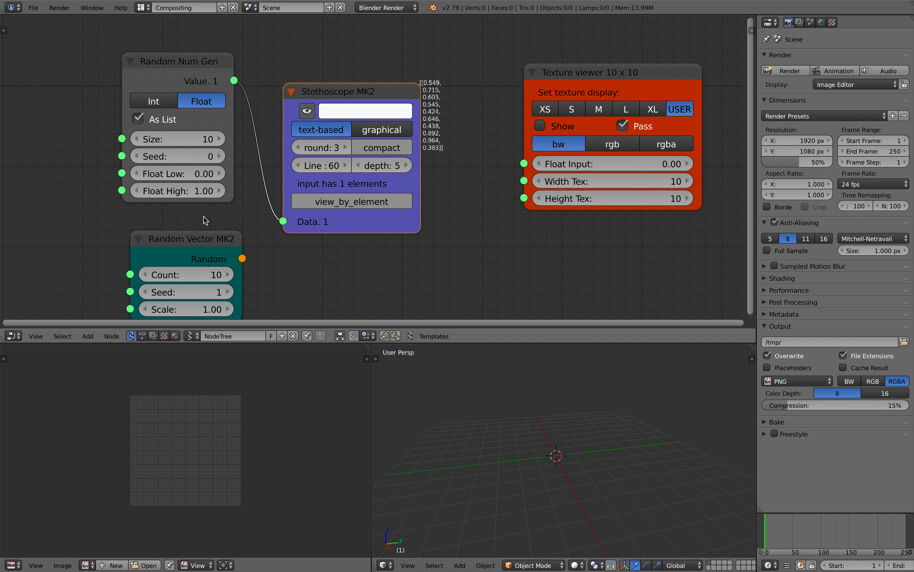
{"action": "left_click_drag", "start_coordinate": [195, 234], "coordinate": [180, 224]}
{"action": "middle_click_drag", "start_coordinate": [252, 135], "coordinate": [209, 127]}
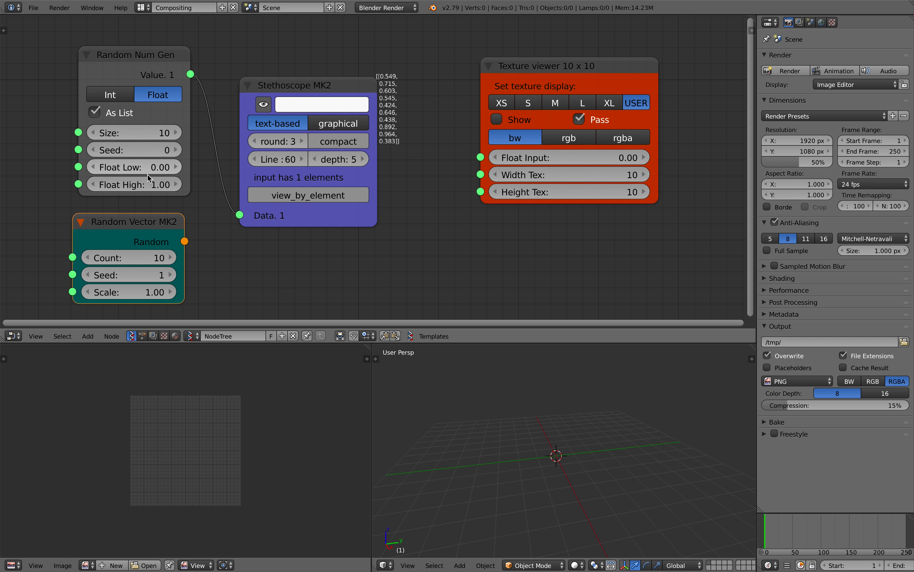
- Set the Random Num Gen node's Seed to 88
{"action": "left_click_drag", "start_coordinate": [167, 150], "coordinate": [233, 150]}
{"action": "scroll", "coordinate": [277, 92], "scroll_direction": "down", "scroll_amount": 2}
{"action": "middle_click_drag", "start_coordinate": [277, 93], "coordinate": [284, 112]}
{"action": "scroll", "coordinate": [281, 111], "scroll_direction": "up", "scroll_amount": 1}
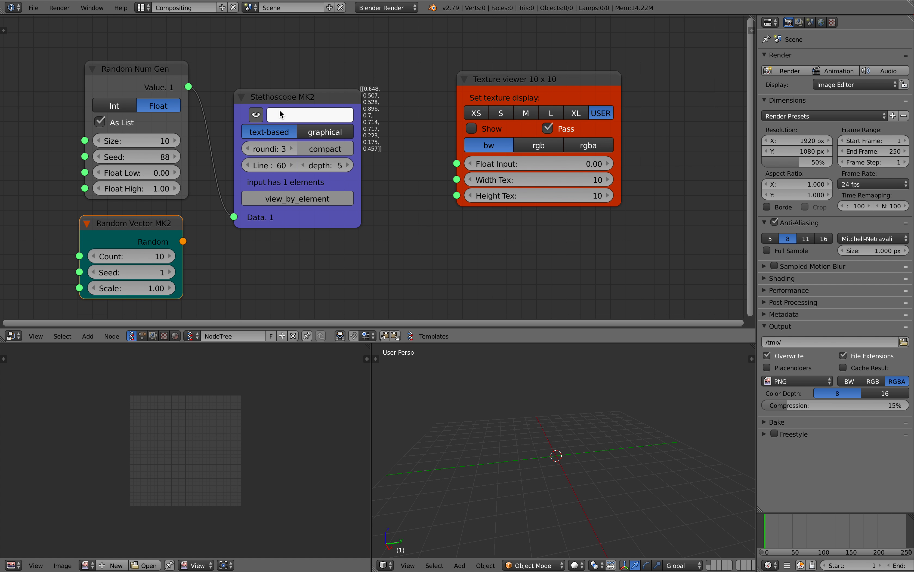
- Connect the Random Num Gen's Value to the Texture viewer's Float Input and display the image named texture in the image editor
{"action": "left_click_drag", "start_coordinate": [189, 86], "coordinate": [458, 167]}
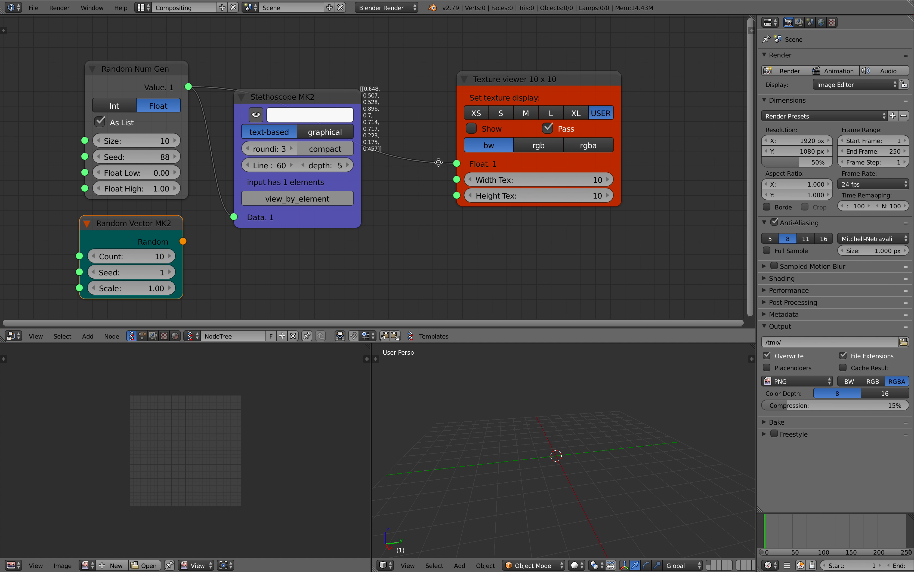
{"action": "middle_click_drag", "start_coordinate": [442, 160], "coordinate": [403, 183]}
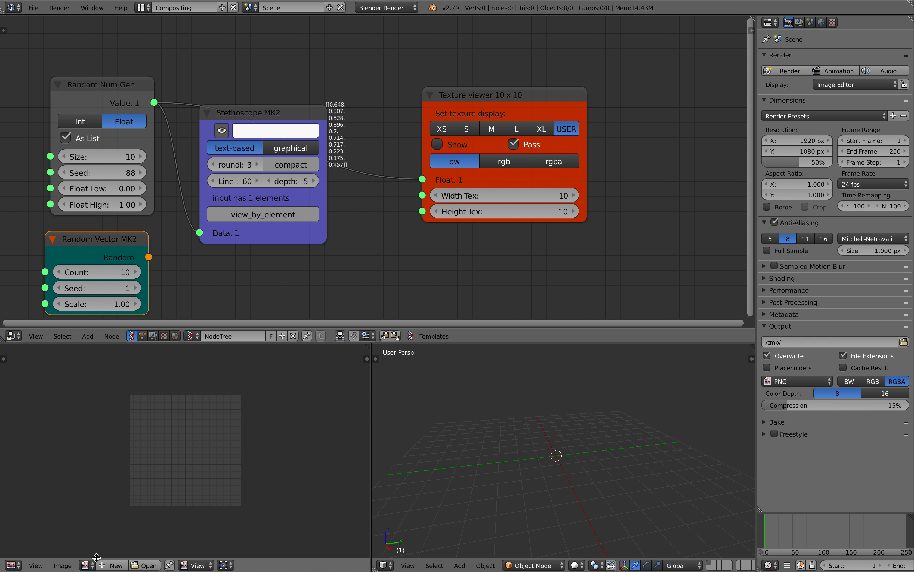
{"action": "left_click", "coordinate": [87, 565]}
{"action": "left_click", "coordinate": [115, 458]}
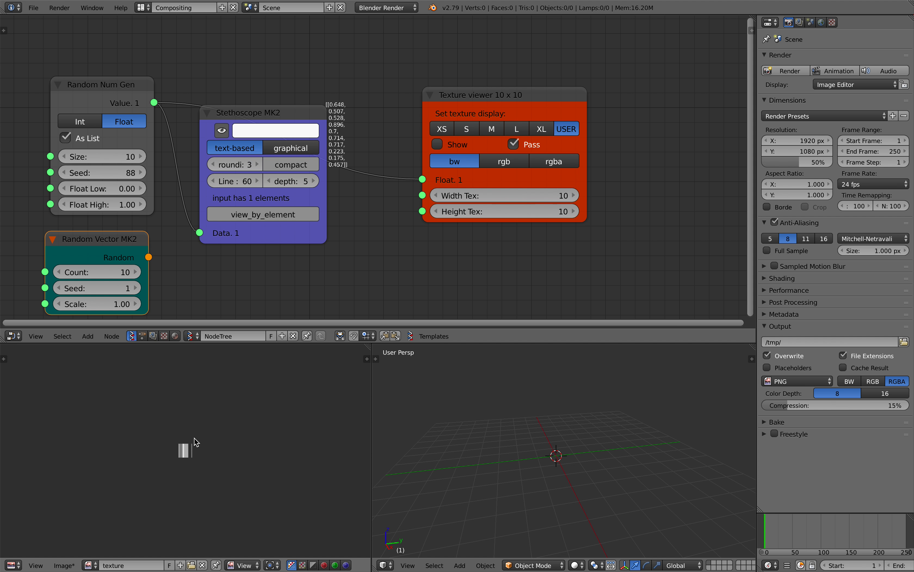
{"action": "scroll", "coordinate": [287, 282], "scroll_direction": "down", "scroll_amount": 2}
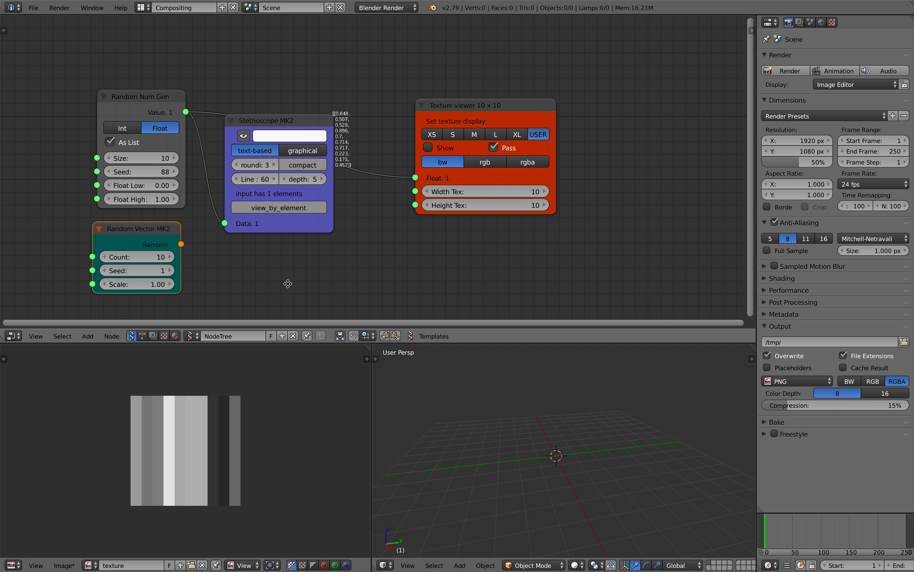
- Move the Stethoscope MK2 node lower and the Texture viewer node higher to separate them in the node tree
{"action": "left_click_drag", "start_coordinate": [322, 225], "coordinate": [345, 261]}
{"action": "left_click_drag", "start_coordinate": [446, 110], "coordinate": [457, 78]}
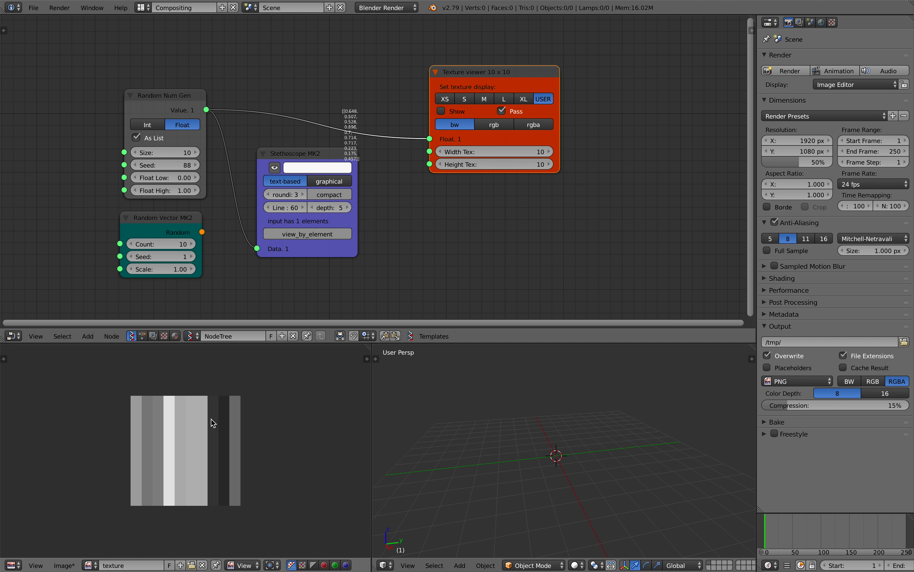
{"action": "middle_click_drag", "start_coordinate": [458, 231], "coordinate": [450, 229]}
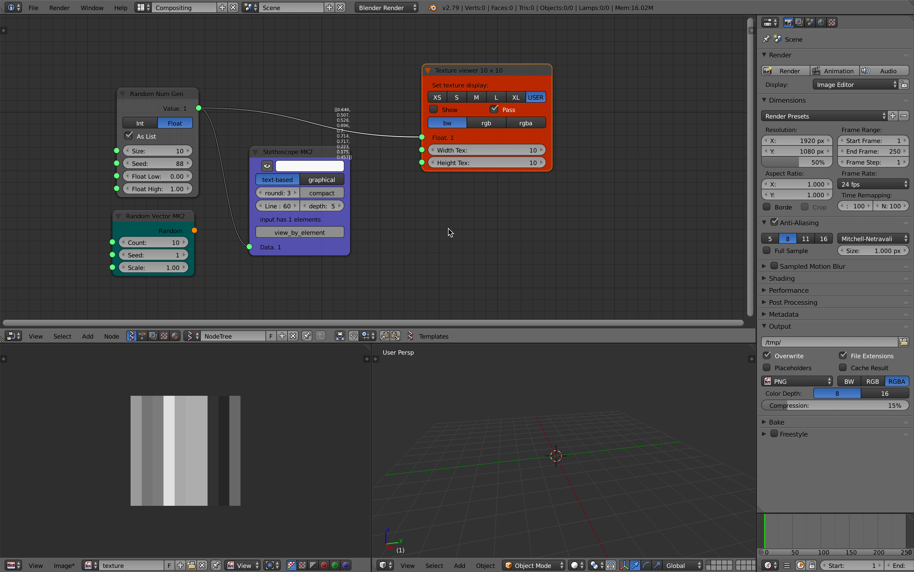
{"action": "scroll", "coordinate": [155, 427], "scroll_direction": "up", "scroll_amount": 1}
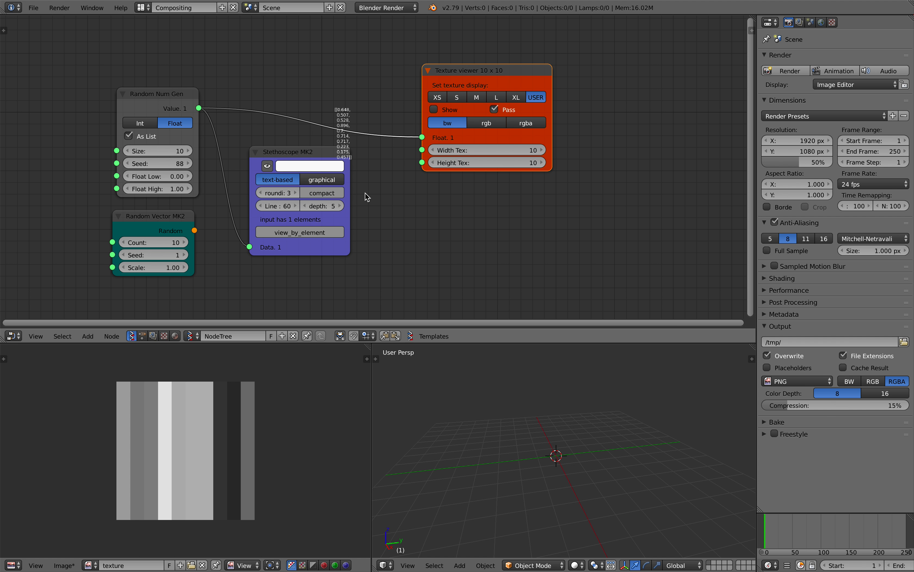
- Set the Random Num Gen node's Seed to 210 and move the Stethoscope MK2 node lower
{"action": "left_click_drag", "start_coordinate": [178, 163], "coordinate": [198, 163]}
{"action": "middle_click_drag", "start_coordinate": [266, 148], "coordinate": [256, 167]}
{"action": "left_click_drag", "start_coordinate": [256, 168], "coordinate": [246, 192]}
{"action": "scroll", "coordinate": [321, 157], "scroll_direction": "up", "scroll_amount": 3}
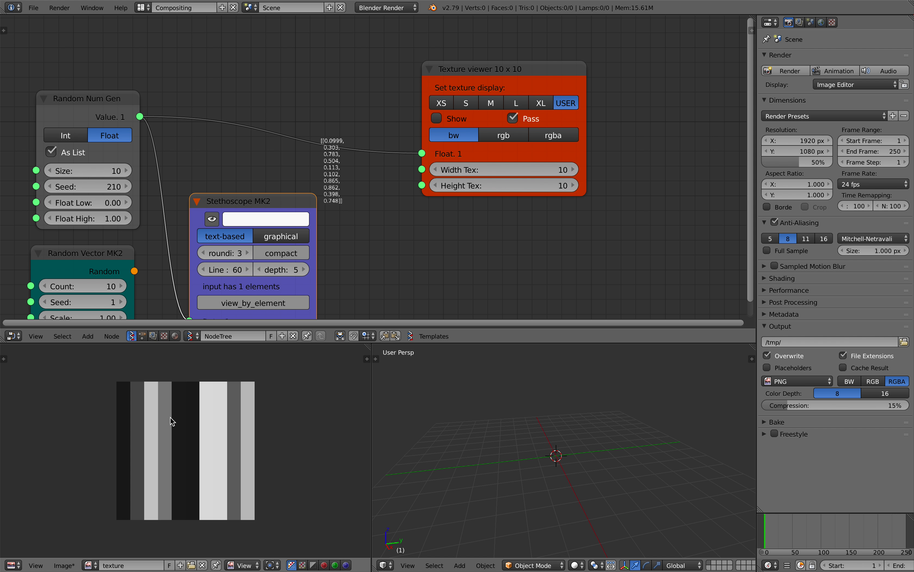
{"action": "middle_click_drag", "start_coordinate": [227, 269], "coordinate": [251, 257]}
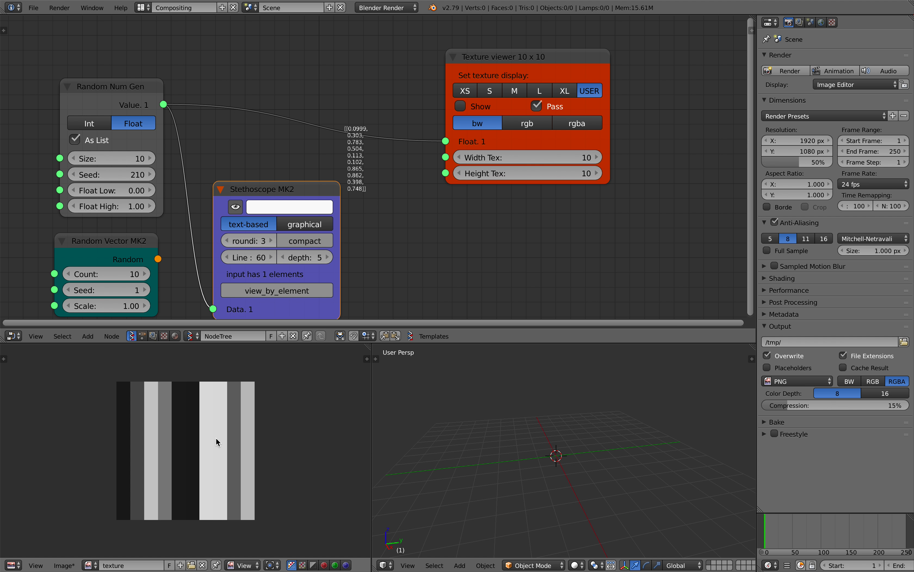
- Move the Stethoscope MK2 node slightly higher and set the Random Num Gen node's Seed to 290
{"action": "left_click_drag", "start_coordinate": [259, 269], "coordinate": [242, 245]}
{"action": "left_click_drag", "start_coordinate": [146, 176], "coordinate": [176, 177]}
{"action": "middle_click_drag", "start_coordinate": [191, 197], "coordinate": [272, 170]}
{"action": "scroll", "coordinate": [196, 424], "scroll_direction": "down", "scroll_amount": 2}
{"action": "scroll", "coordinate": [192, 439], "scroll_direction": "up", "scroll_amount": 3}
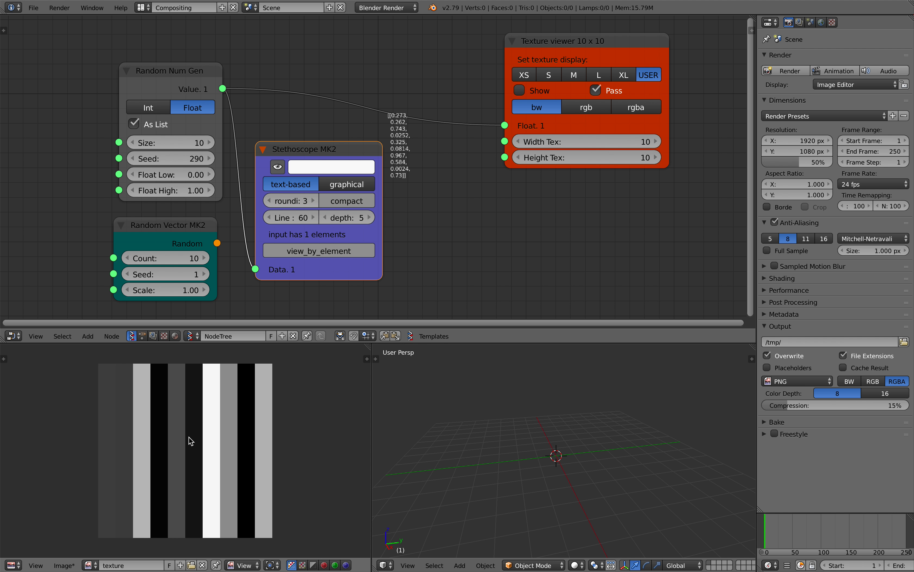
- Save the generated image as texture.png in the Desktop folder
{"action": "left_click", "coordinate": [74, 565]}
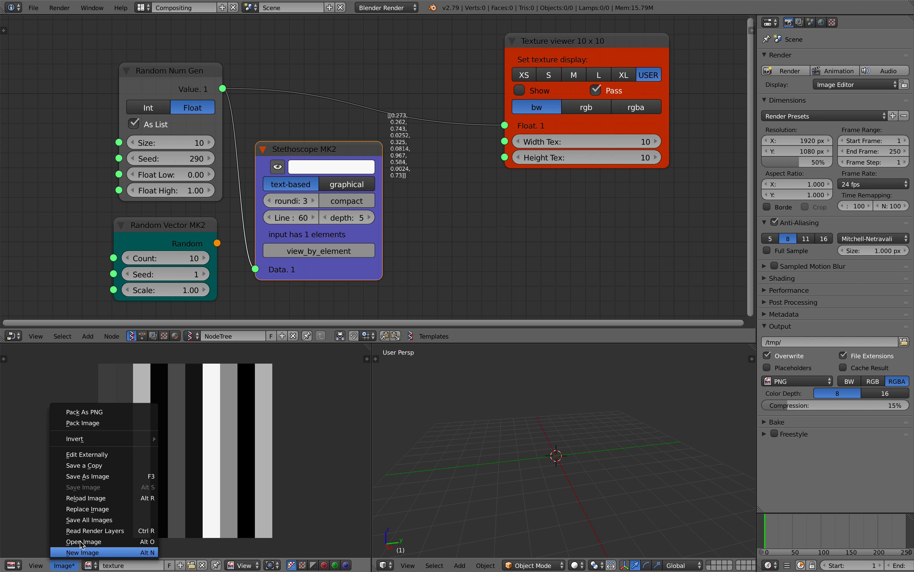
{"action": "left_click", "coordinate": [107, 477]}
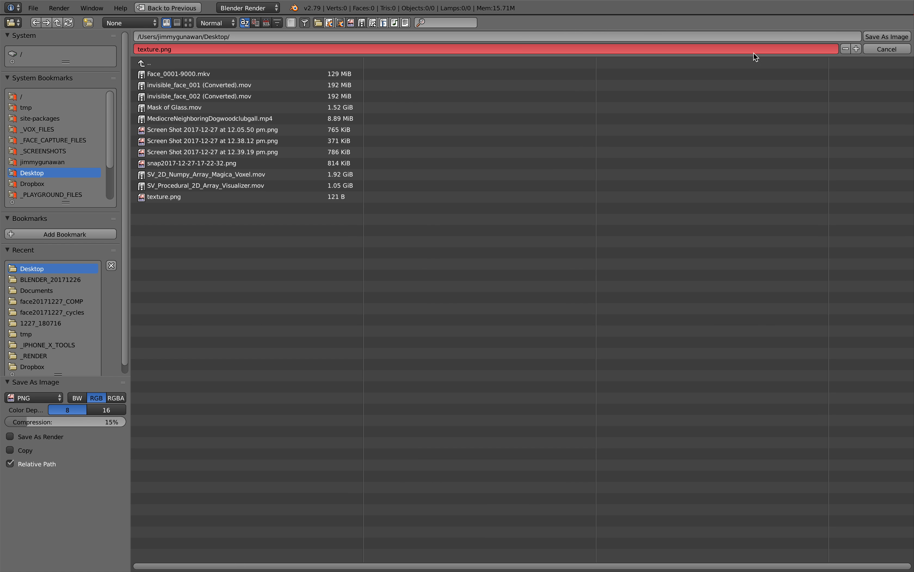
{"action": "left_click", "coordinate": [873, 36]}
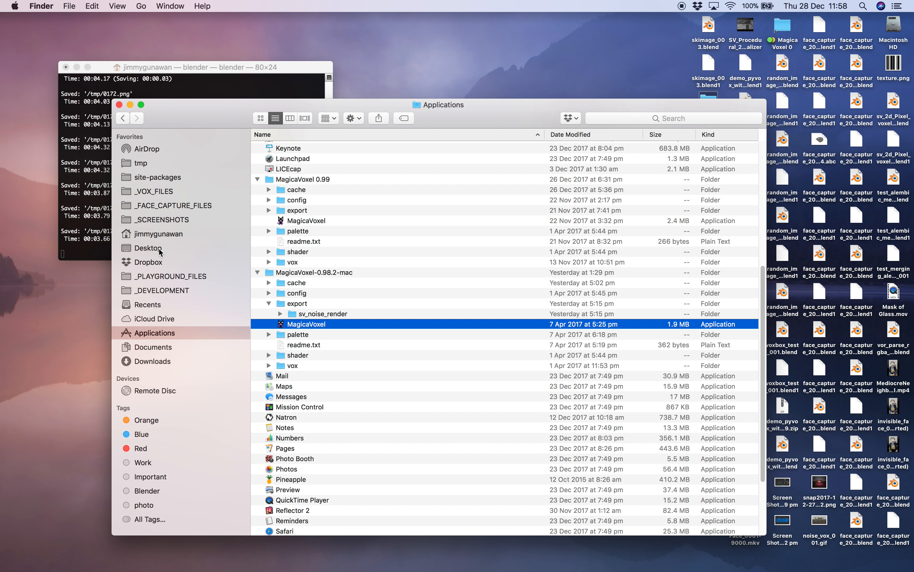
- Load texture.png from the Desktop folder in Finder into MagicaVoxel as a voxel model
{"action": "left_click", "coordinate": [159, 250]}
{"action": "left_click_drag", "start_coordinate": [280, 147], "coordinate": [471, 233]}
{"action": "key", "text": "super+Tab"}
{"action": "mouse_move", "coordinate": [481, 244]}
{"action": "right_mouse_down"}
{"action": "mouse_move", "coordinate": [482, 310]}
{"action": "mouse_move", "coordinate": [435, 356]}
{"action": "mouse_move", "coordinate": [446, 227]}
{"action": "mouse_move", "coordinate": [502, 244]}
{"action": "mouse_move", "coordinate": [439, 239]}
{"action": "mouse_move", "coordinate": [547, 206]}
{"action": "mouse_move", "coordinate": [598, 204]}
{"action": "mouse_move", "coordinate": [516, 275]}
{"action": "mouse_move", "coordinate": [471, 238]}
{"action": "mouse_move", "coordinate": [459, 261]}
{"action": "mouse_move", "coordinate": [467, 242]}
{"action": "right_mouse_up"}
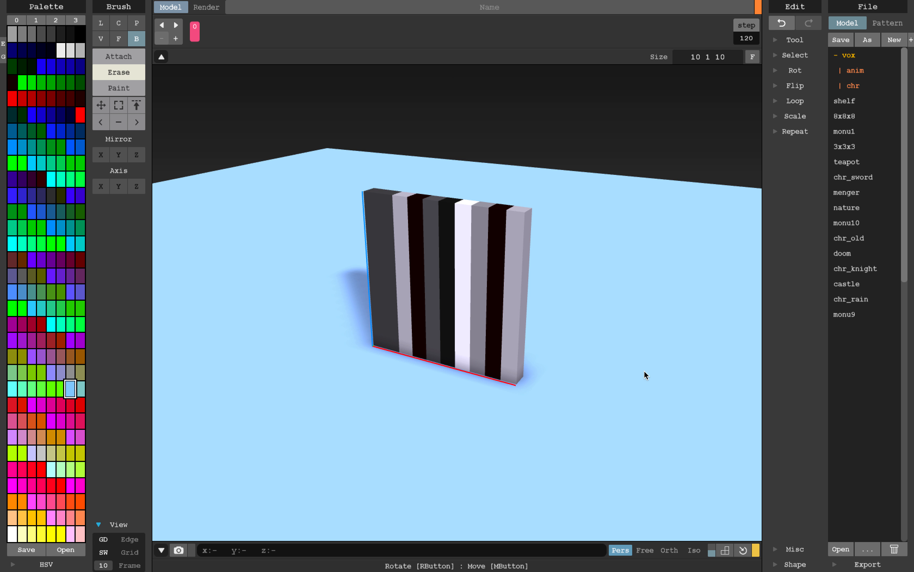
- Export the voxel model as a PLY mesh named vox_out_001 to the Desktop folder
{"action": "left_click", "coordinate": [866, 564]}
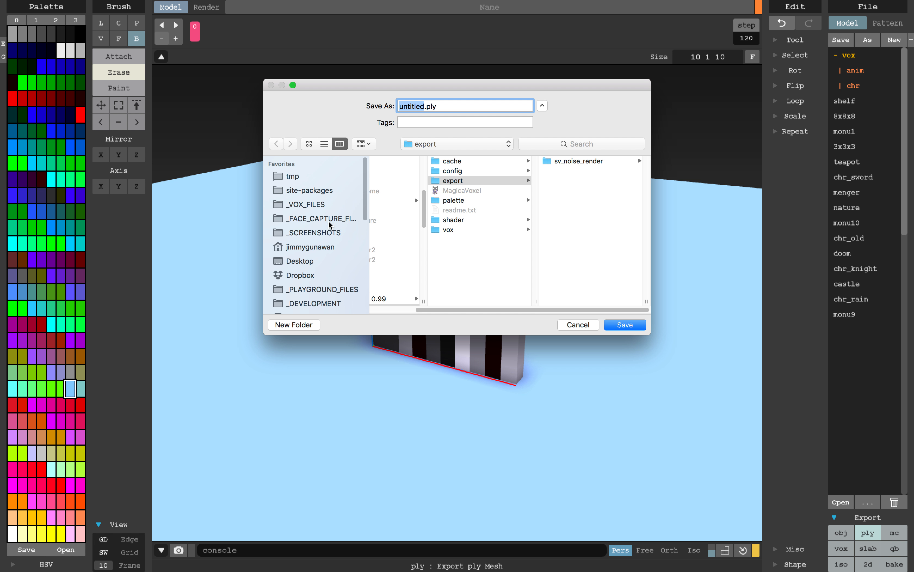
{"action": "left_click", "coordinate": [312, 261]}
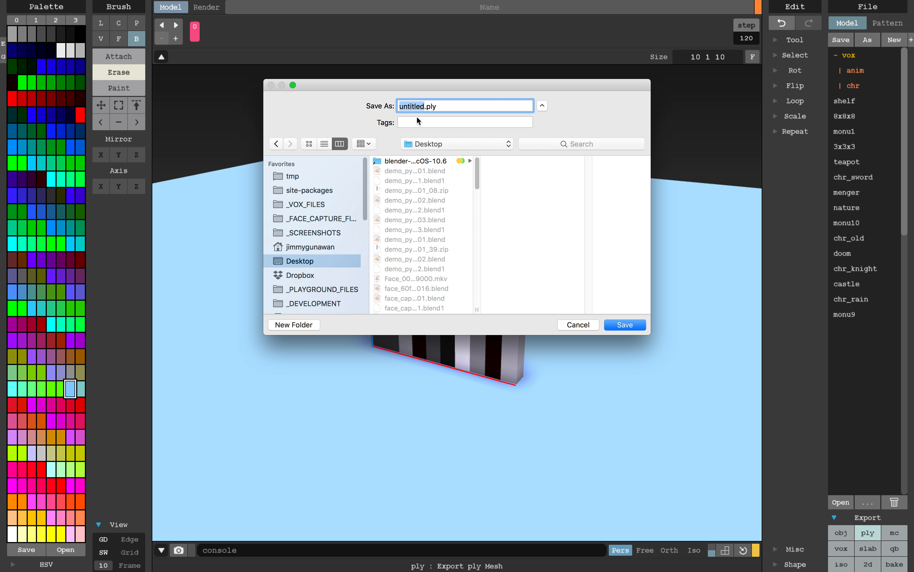
{"action": "type", "text": "vox_out_001"}
{"action": "key", "text": "Return"}
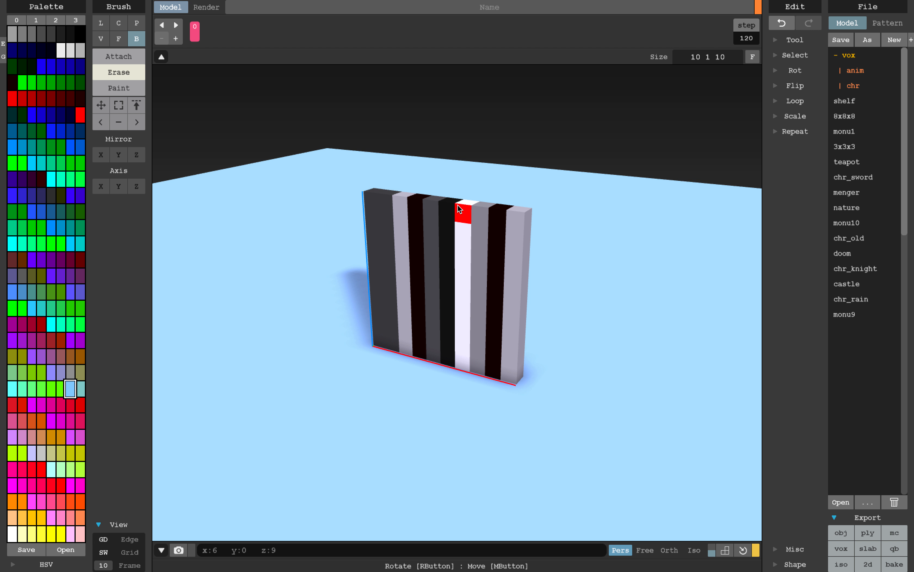
- Switch to Blender and import vox_out_001.ply from the Desktop folder as a Stanford PLY mesh
{"action": "key", "text": "ctrl+Right"}
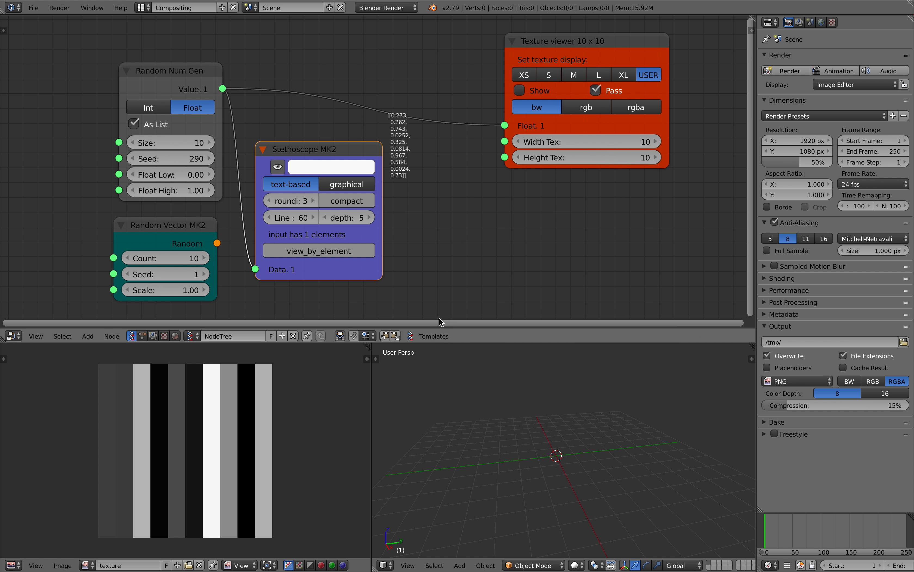
{"action": "left_click", "coordinate": [34, 8]}
{"action": "mouse_move", "coordinate": [112, 214]}
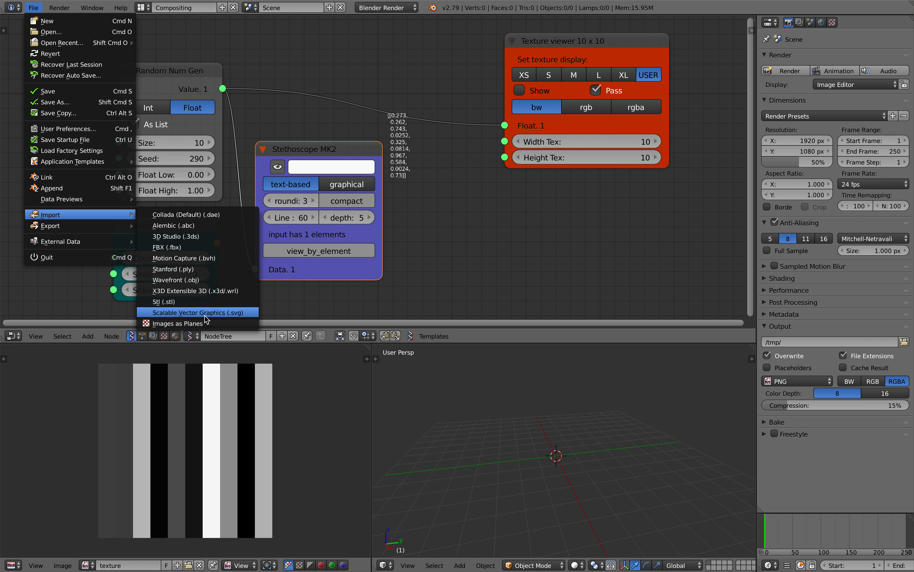
{"action": "left_click", "coordinate": [200, 269]}
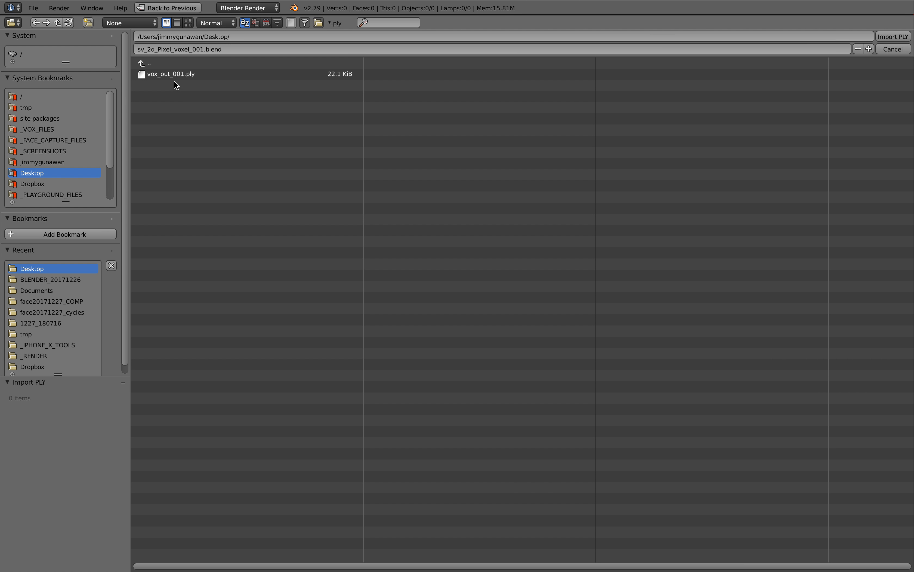
{"action": "left_click", "coordinate": [178, 74]}
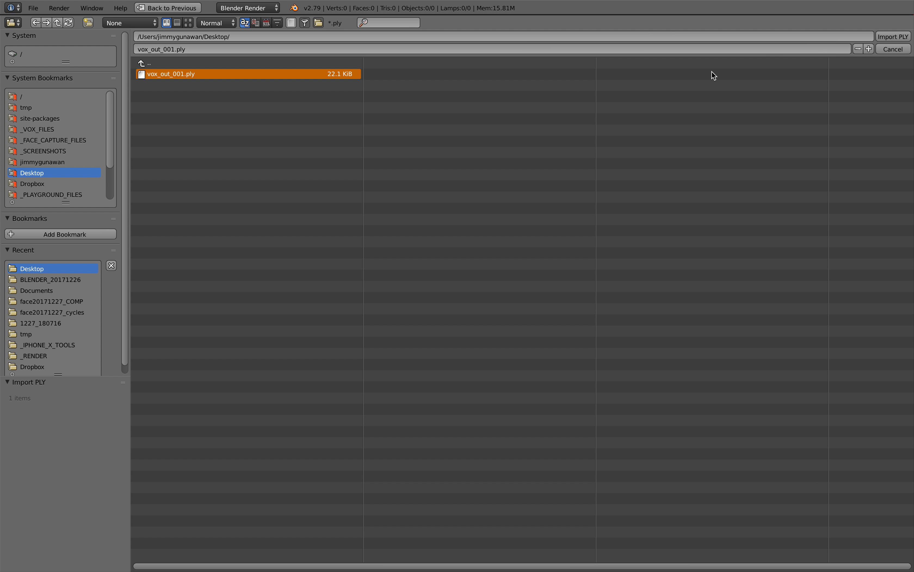
{"action": "left_click", "coordinate": [888, 36]}
- Set the 3D viewport shading to Texture and frame the imported voxel mesh
{"action": "left_click", "coordinate": [576, 565]}
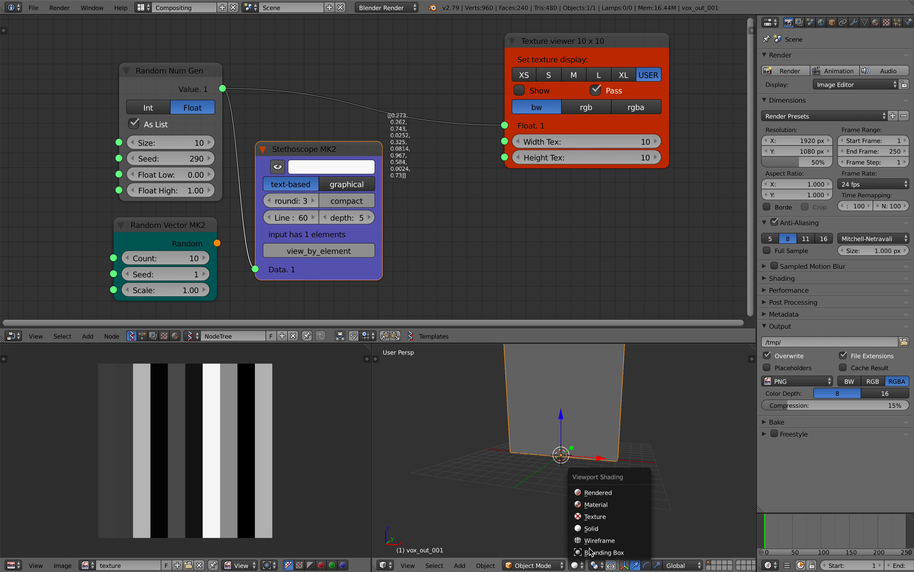
{"action": "left_click", "coordinate": [587, 518]}
{"action": "mouse_move", "coordinate": [573, 401]}
{"action": "middle_mouse_down", "text": "shift"}
{"action": "mouse_move", "coordinate": [571, 465]}
{"action": "mouse_move", "coordinate": [548, 462]}
{"action": "mouse_move", "coordinate": [574, 457]}
{"action": "mouse_move", "coordinate": [541, 453]}
{"action": "mouse_move", "coordinate": [559, 451]}
{"action": "mouse_move", "coordinate": [560, 459]}
{"action": "mouse_move", "coordinate": [567, 445]}
{"action": "middle_mouse_up", "text": "shift"}
{"action": "scroll", "coordinate": [559, 459], "scroll_direction": "up", "scroll_amount": 4}
{"action": "scroll", "coordinate": [569, 440], "scroll_direction": "down", "scroll_amount": 3}
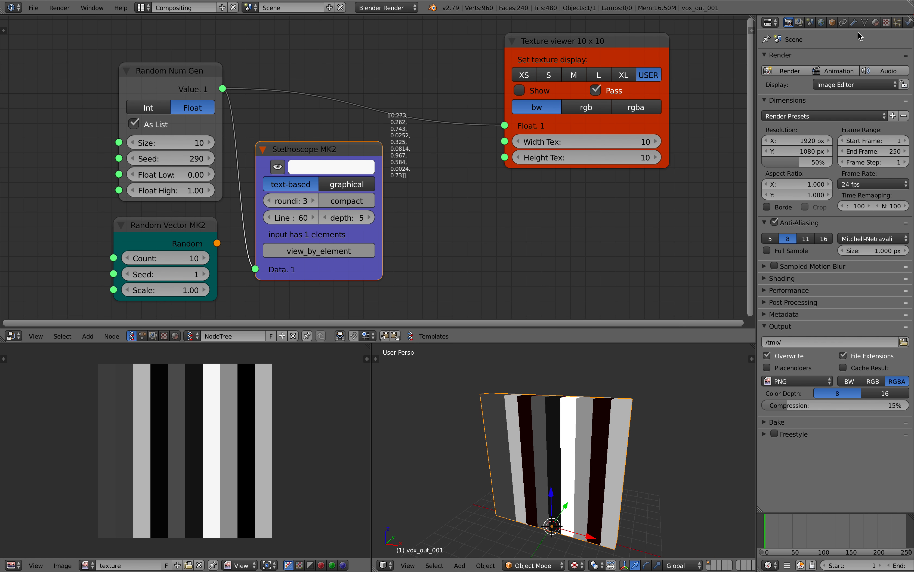
- Add a Smooth modifier to the vox_out_001 mesh
{"action": "left_click", "coordinate": [854, 23]}
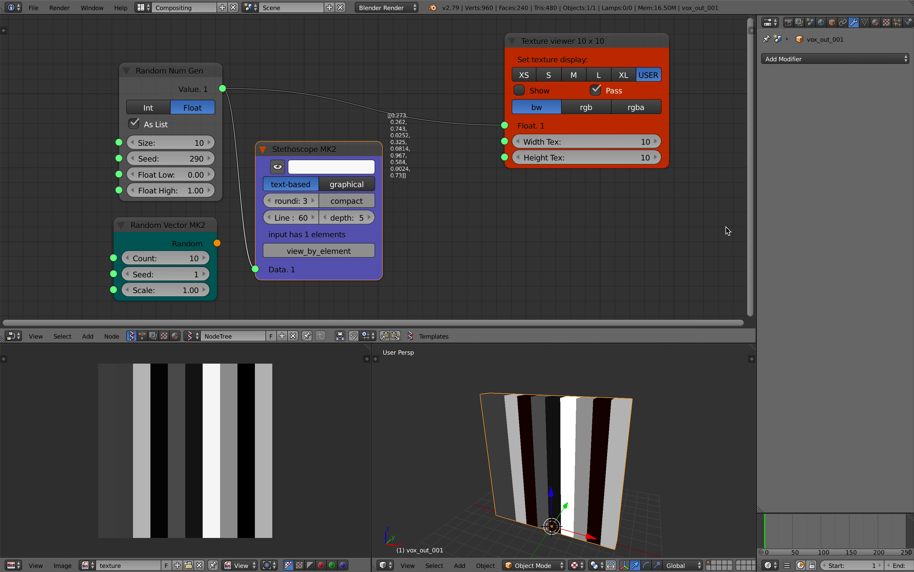
{"action": "left_click", "coordinate": [800, 60]}
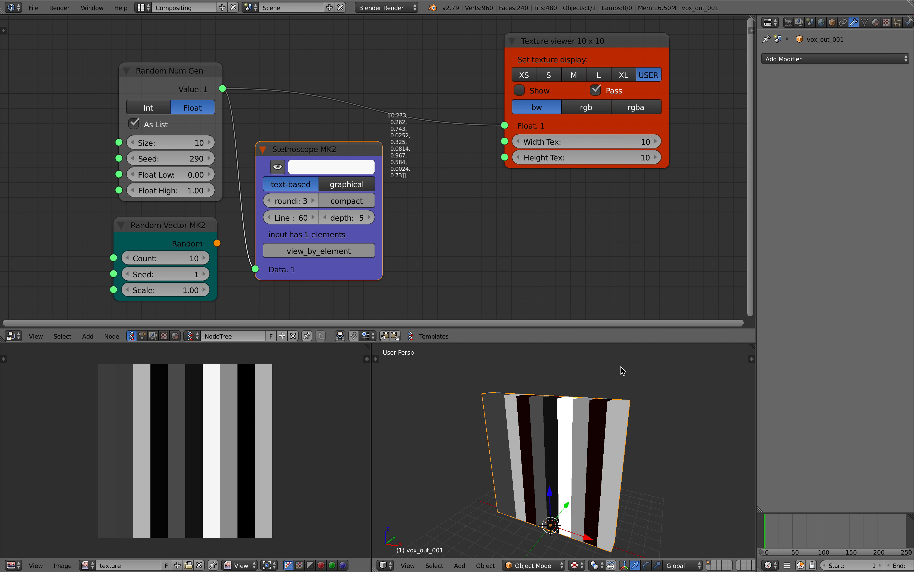
{"action": "left_click", "coordinate": [800, 59]}
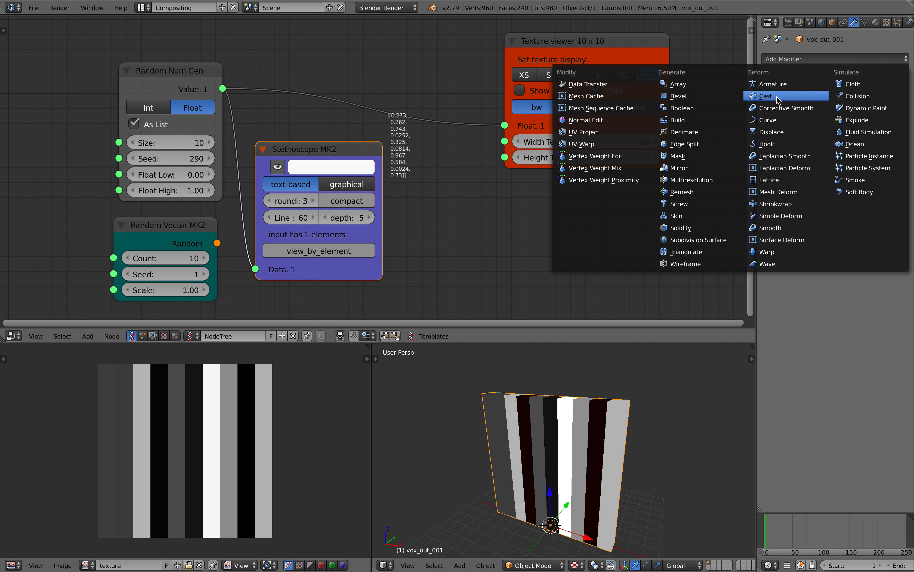
{"action": "left_click", "coordinate": [768, 230]}
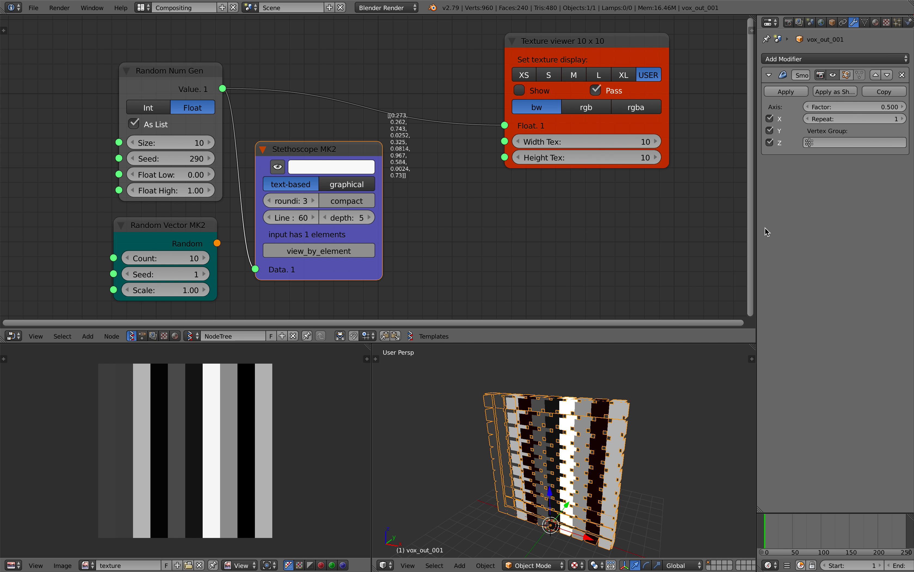
- Set the Smooth modifier's Factor to 0.550 and its Repeat to 2
{"action": "left_click", "coordinate": [902, 107]}
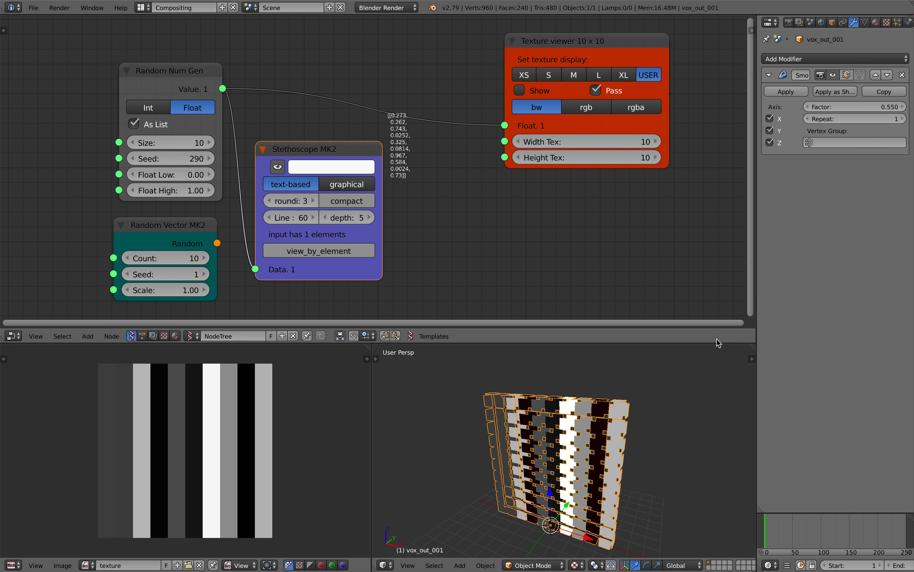
{"action": "left_click", "coordinate": [901, 118]}
{"action": "left_click", "coordinate": [901, 119]}
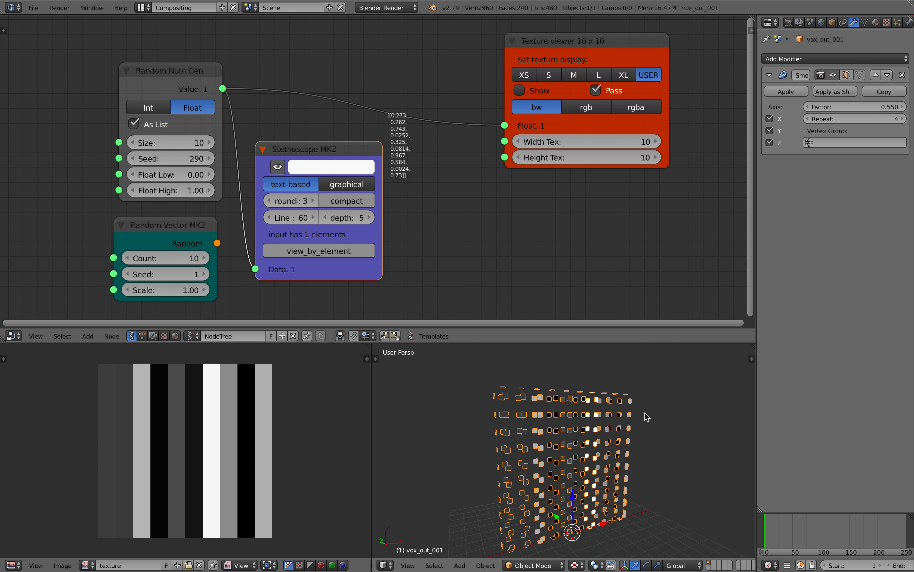
{"action": "left_click", "coordinate": [901, 119]}
{"action": "left_click", "coordinate": [809, 120]}
{"action": "left_click", "coordinate": [808, 120]}
{"action": "middle_click_drag", "start_coordinate": [643, 453], "coordinate": [573, 442]}
{"action": "key", "text": "r"}
{"action": "key", "text": "r"}
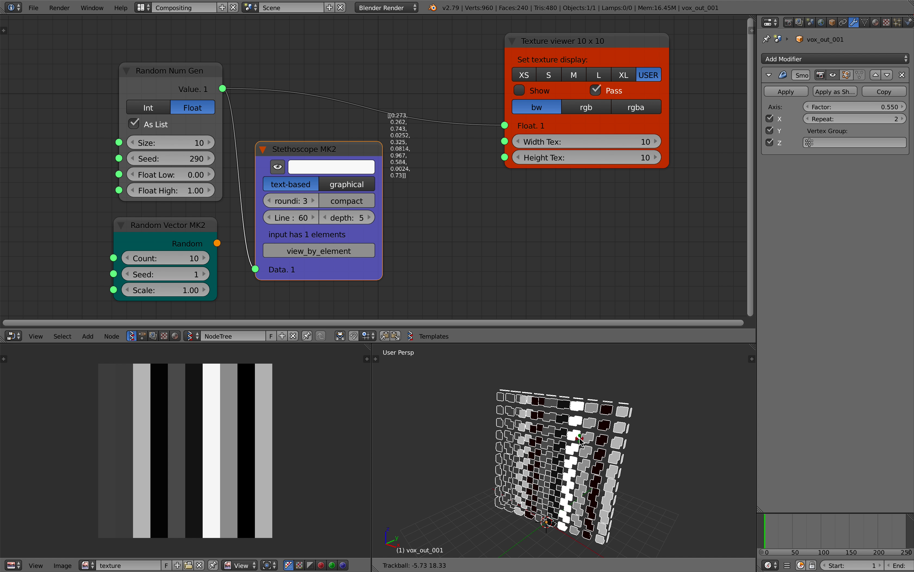
{"action": "right_click", "coordinate": [580, 439]}
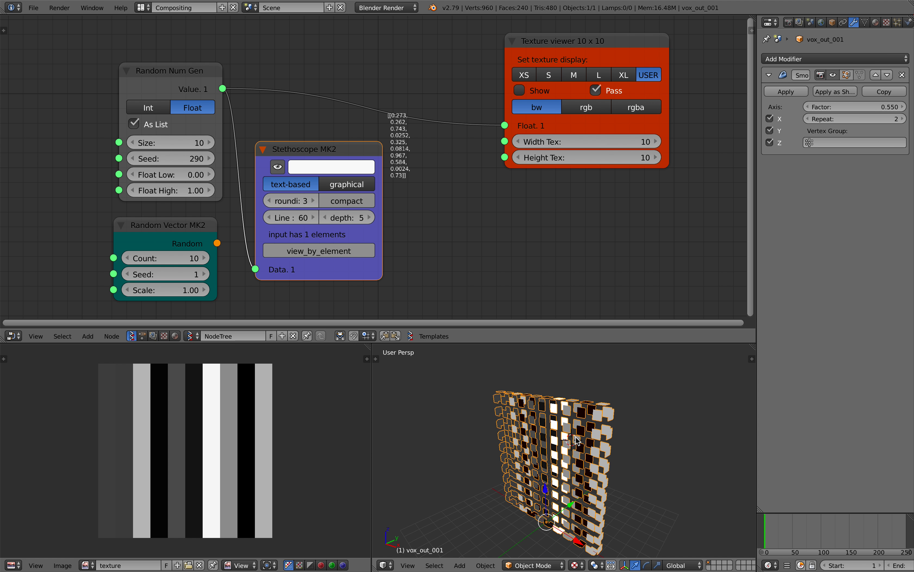
- Check the material slots of vox_out_001 and inspect the smoothed mesh up close
{"action": "left_click", "coordinate": [876, 22]}
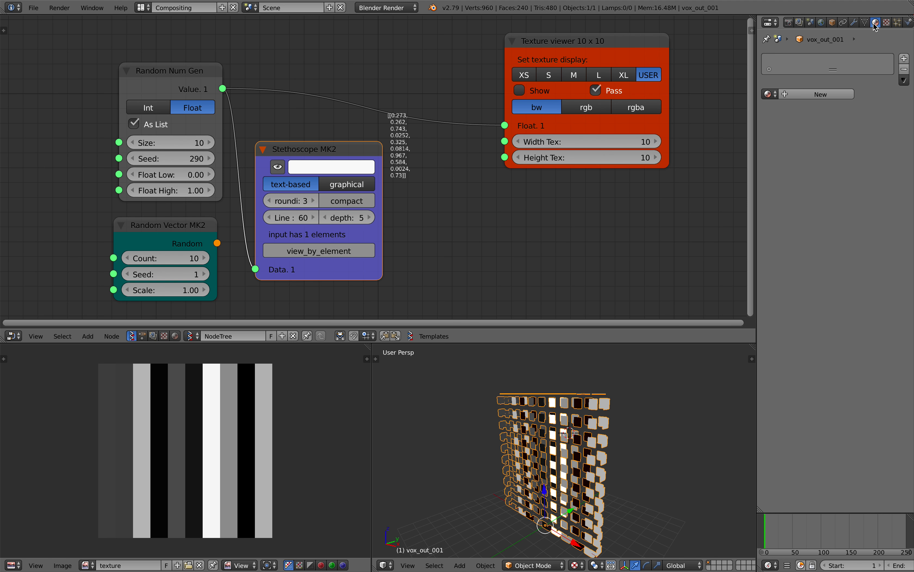
{"action": "middle_click_drag", "start_coordinate": [587, 427], "coordinate": [559, 446]}
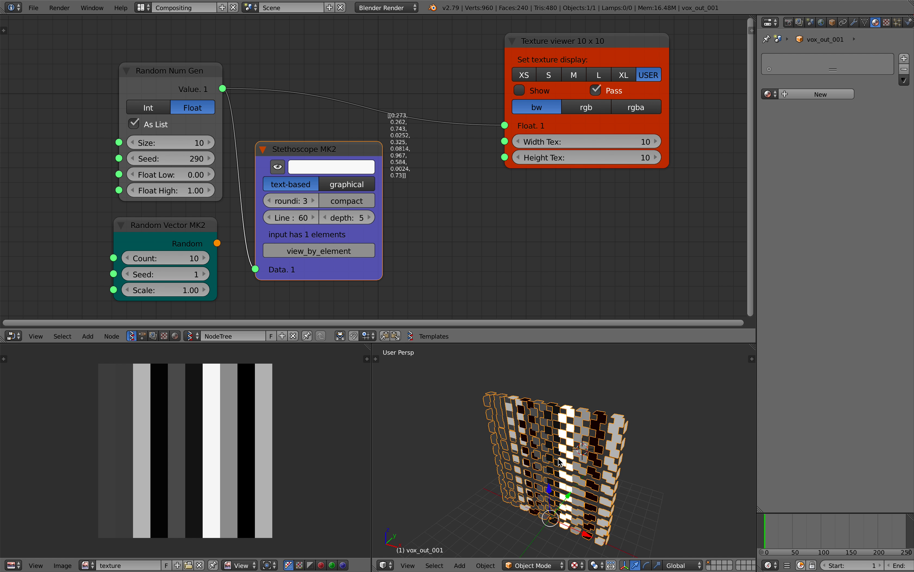
{"action": "scroll", "coordinate": [559, 446], "scroll_direction": "up", "scroll_amount": 2}
{"action": "middle_click_drag", "start_coordinate": [617, 424], "coordinate": [634, 418]}
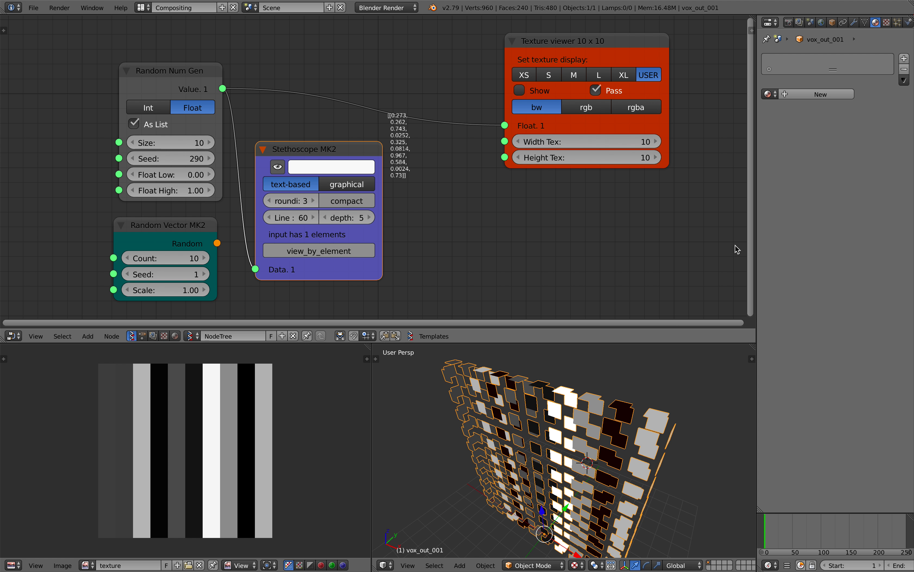
- Delete the vox_out_001 mesh from the scene
{"action": "left_click", "coordinate": [865, 22]}
{"action": "scroll", "coordinate": [550, 463], "scroll_direction": "down", "scroll_amount": 1}
{"action": "middle_click_drag", "start_coordinate": [550, 463], "coordinate": [561, 449]}
{"action": "key", "text": "x"}
{"action": "key", "text": "Return"}
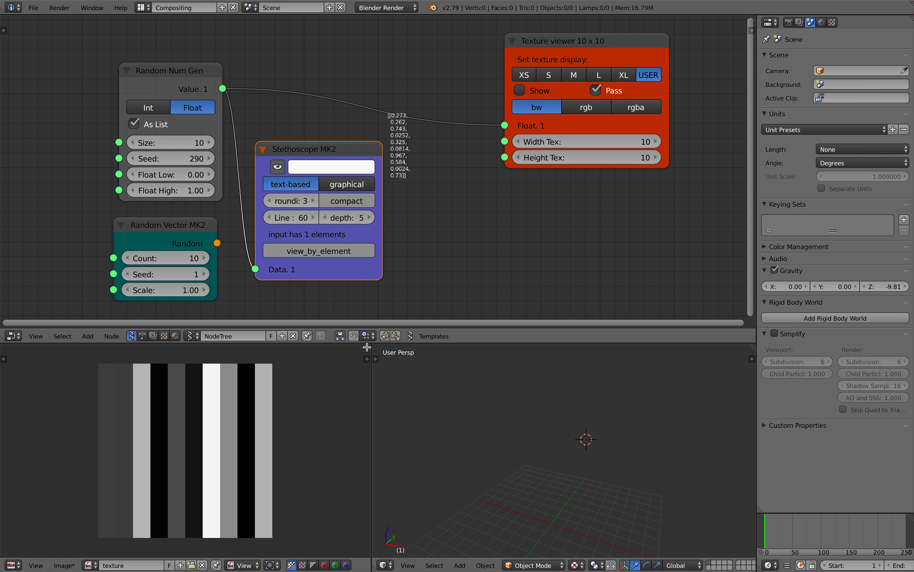
- Merge the 3D viewport area into the image editor and set the Random Num Gen node's Seed to 352
{"action": "left_click_drag", "start_coordinate": [364, 357], "coordinate": [430, 419]}
{"action": "scroll", "coordinate": [430, 418], "scroll_direction": "down", "scroll_amount": 1}
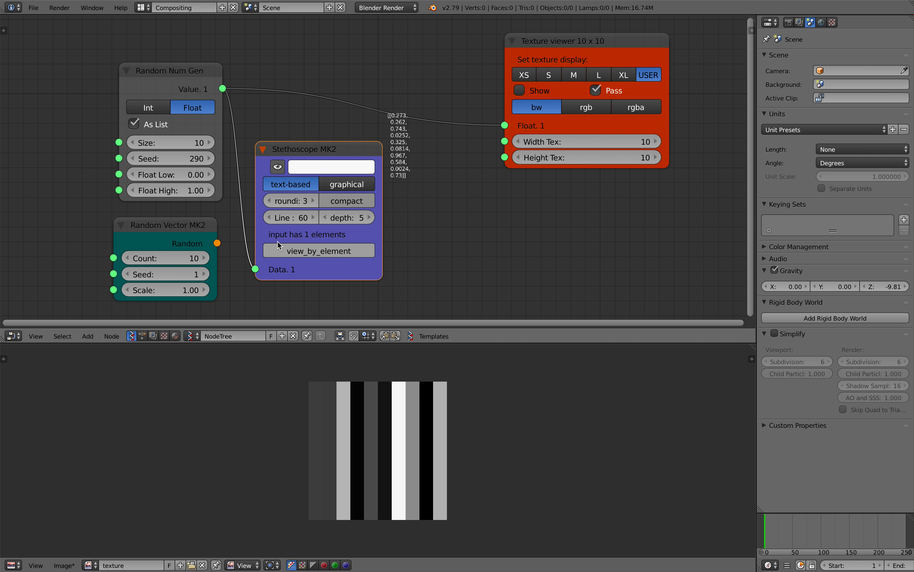
{"action": "left_click_drag", "start_coordinate": [178, 155], "coordinate": [205, 159]}
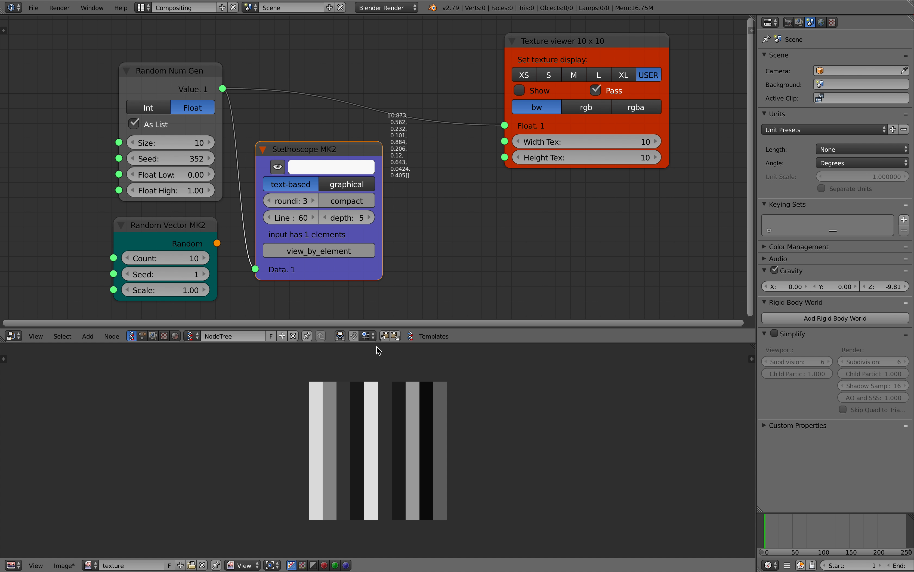
- Switch to MagicaVoxel, view the striped voxel model and check the program version in the About window
{"action": "key", "text": "ctrl+Left"}
{"action": "mouse_move", "coordinate": [396, 304]}
{"action": "right_mouse_down"}
{"action": "mouse_move", "coordinate": [409, 308]}
{"action": "mouse_move", "coordinate": [400, 317]}
{"action": "right_mouse_up"}
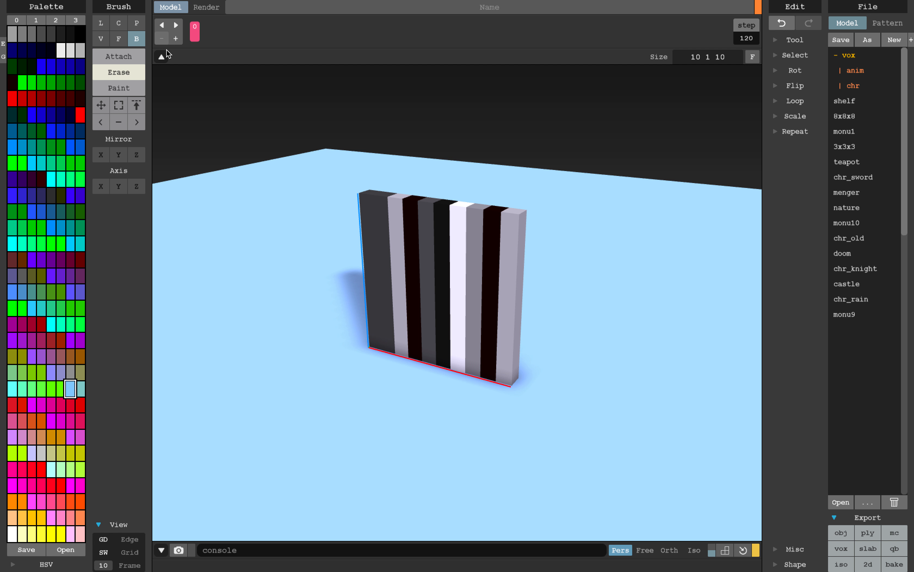
{"action": "left_click", "coordinate": [164, 56]}
{"action": "mouse_move", "coordinate": [71, 5]}
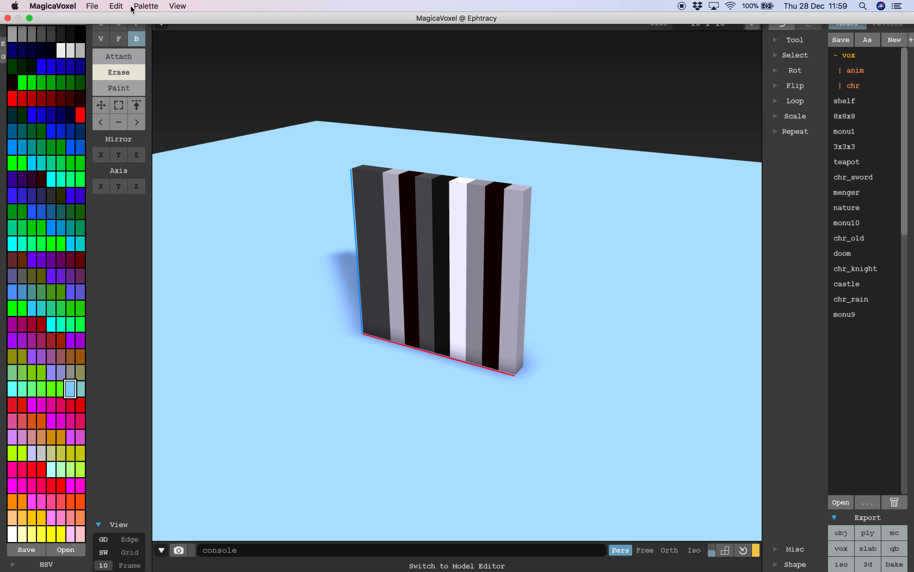
{"action": "left_click", "coordinate": [71, 5]}
{"action": "left_click", "coordinate": [74, 19]}
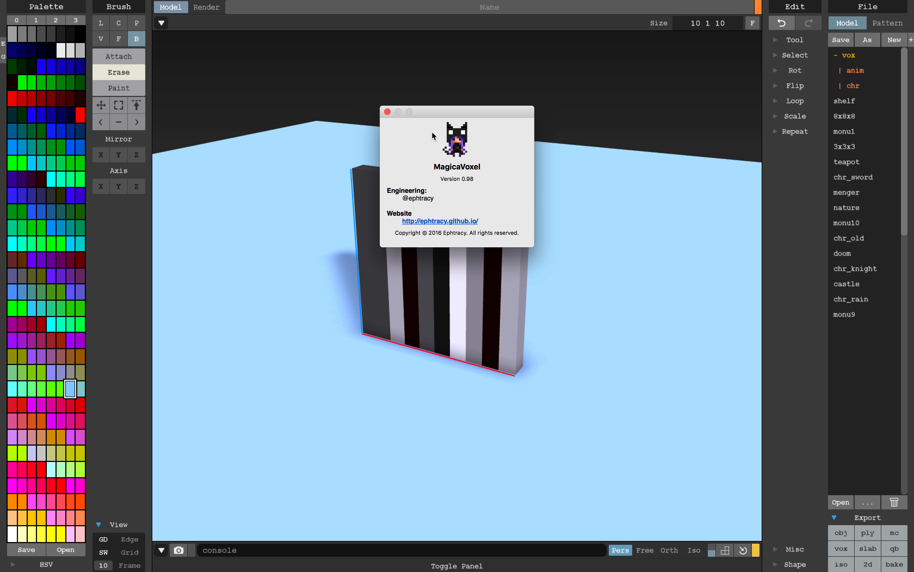
{"action": "left_click", "coordinate": [388, 111]}
{"action": "left_click", "coordinate": [162, 23]}
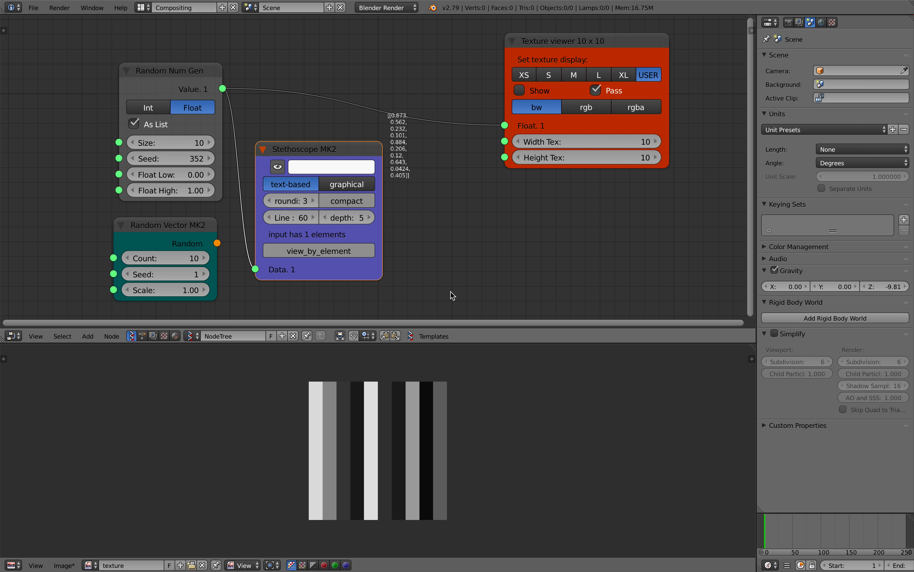
- Show the scene's render settings and shift the Stethoscope MK2 node slightly in the node tree
{"action": "middle_click_drag", "start_coordinate": [450, 273], "coordinate": [438, 268]}
{"action": "scroll", "coordinate": [527, 178], "scroll_direction": "down", "scroll_amount": 2}
{"action": "middle_click_drag", "start_coordinate": [527, 181], "coordinate": [517, 184]}
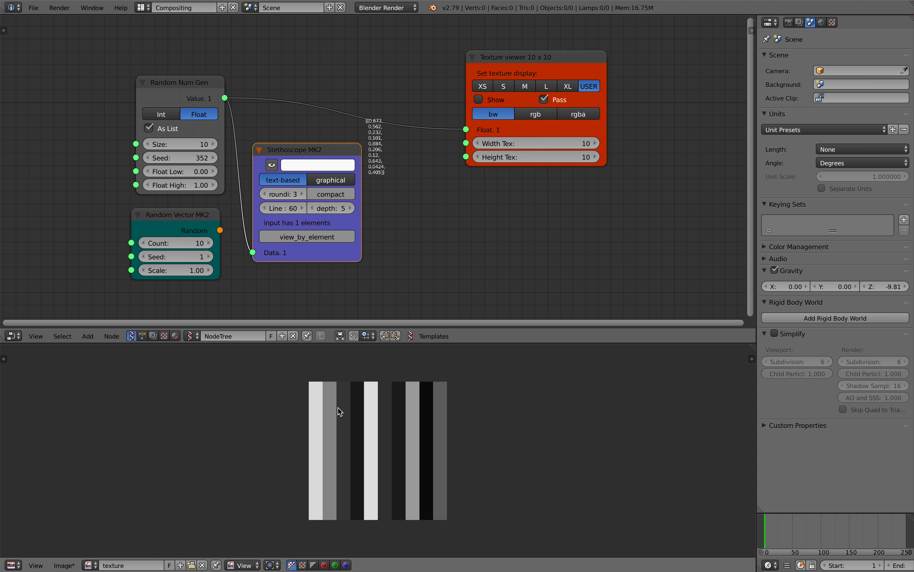
{"action": "left_click", "coordinate": [788, 22]}
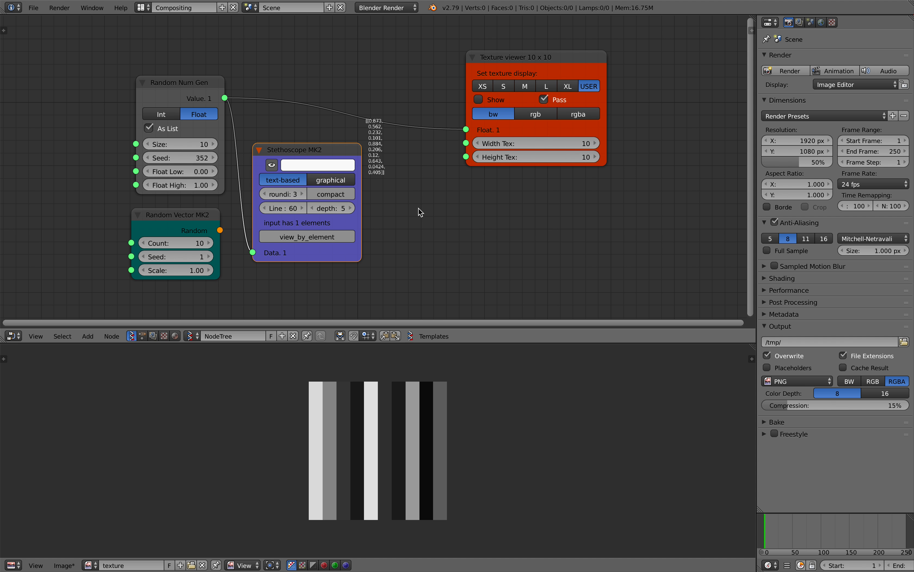
{"action": "middle_click_drag", "start_coordinate": [428, 210], "coordinate": [430, 204]}
{"action": "left_click_drag", "start_coordinate": [326, 139], "coordinate": [340, 142]}
{"action": "scroll", "coordinate": [454, 124], "scroll_direction": "up", "scroll_amount": 2}
{"action": "middle_click_drag", "start_coordinate": [454, 124], "coordinate": [457, 126]}
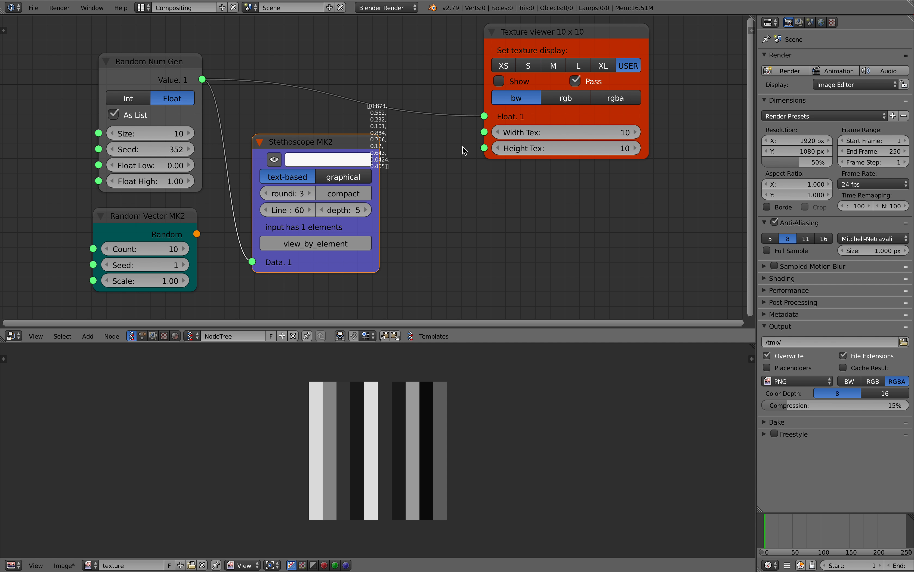
{"action": "middle_click_drag", "start_coordinate": [588, 140], "coordinate": [587, 143]}
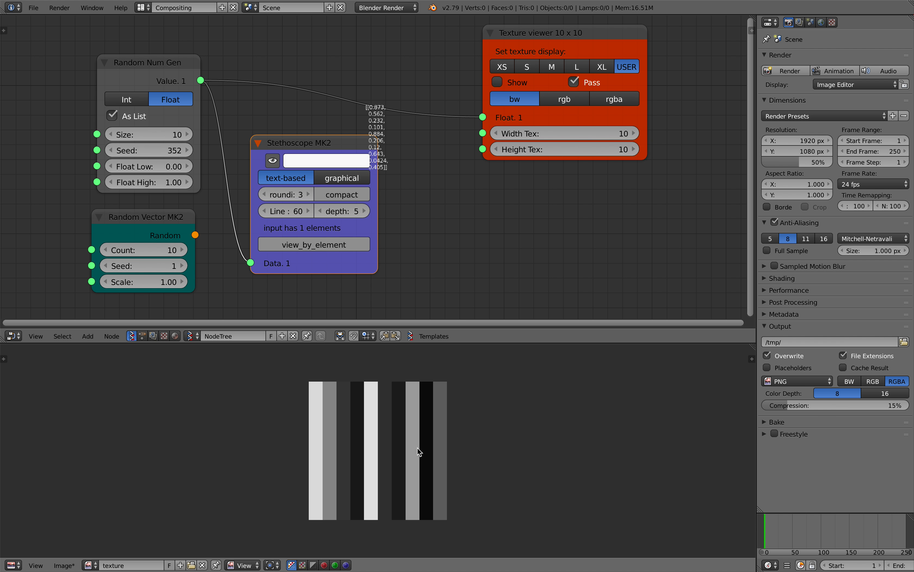
- Set the Random Num Gen node's Size to 100 and Seed to 418, and nudge it and the Stethoscope MK2 apart
{"action": "left_click", "coordinate": [160, 129]}
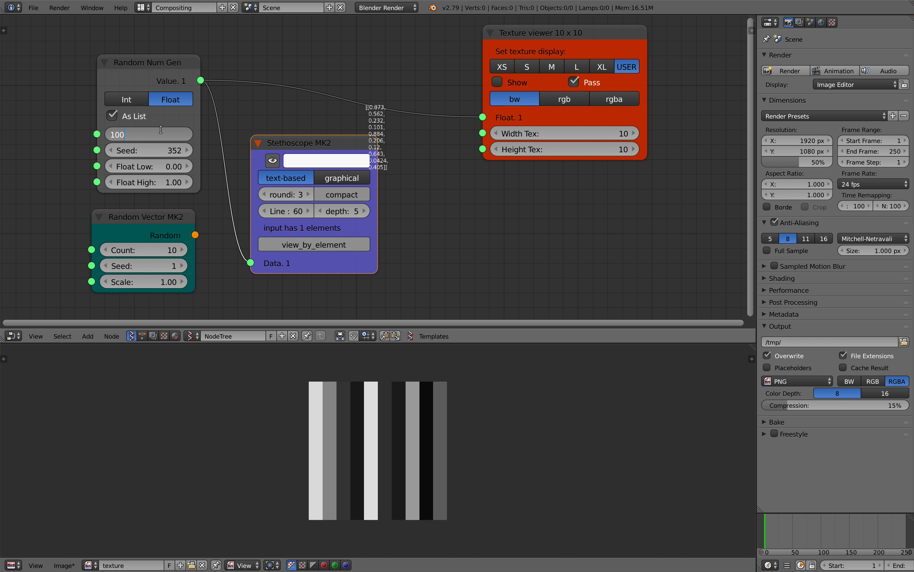
{"action": "key", "text": "Return"}
{"action": "mouse_move", "coordinate": [124, 150]}
{"action": "left_mouse_down"}
{"action": "mouse_move", "coordinate": [147, 150]}
{"action": "mouse_move", "coordinate": [134, 151]}
{"action": "left_mouse_up"}
{"action": "left_click_drag", "start_coordinate": [142, 79], "coordinate": [132, 74]}
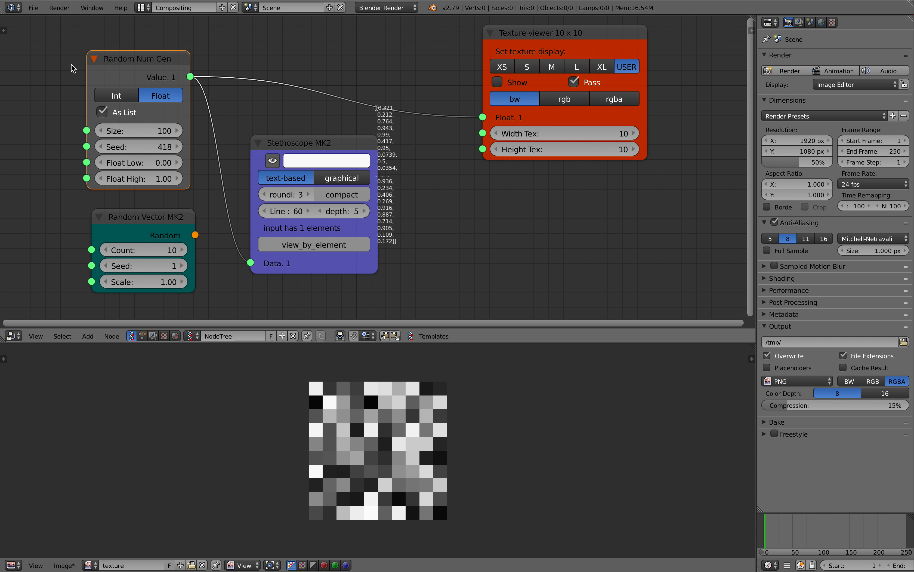
{"action": "left_click_drag", "start_coordinate": [355, 145], "coordinate": [360, 153]}
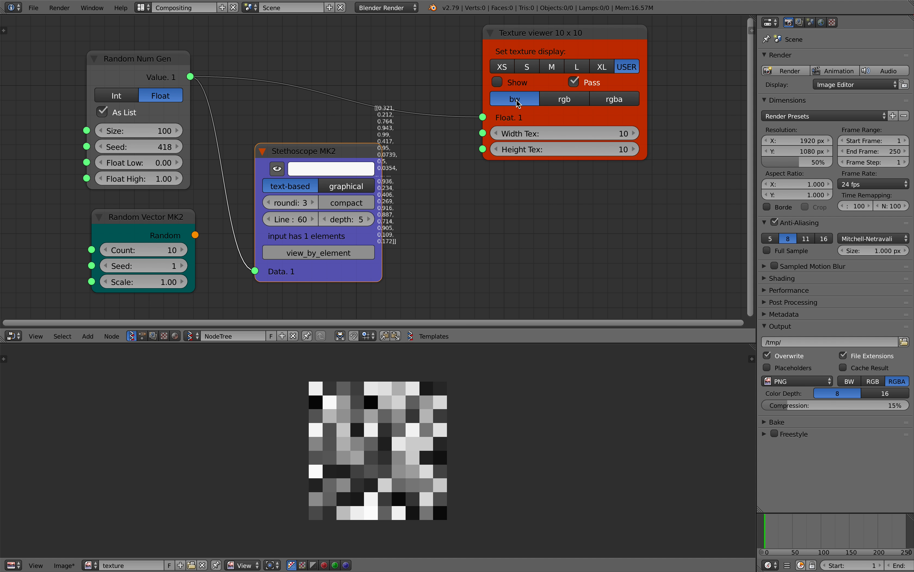
{"action": "scroll", "coordinate": [429, 387], "scroll_direction": "up", "scroll_amount": 1}
{"action": "scroll", "coordinate": [428, 386], "scroll_direction": "down", "scroll_amount": 1}
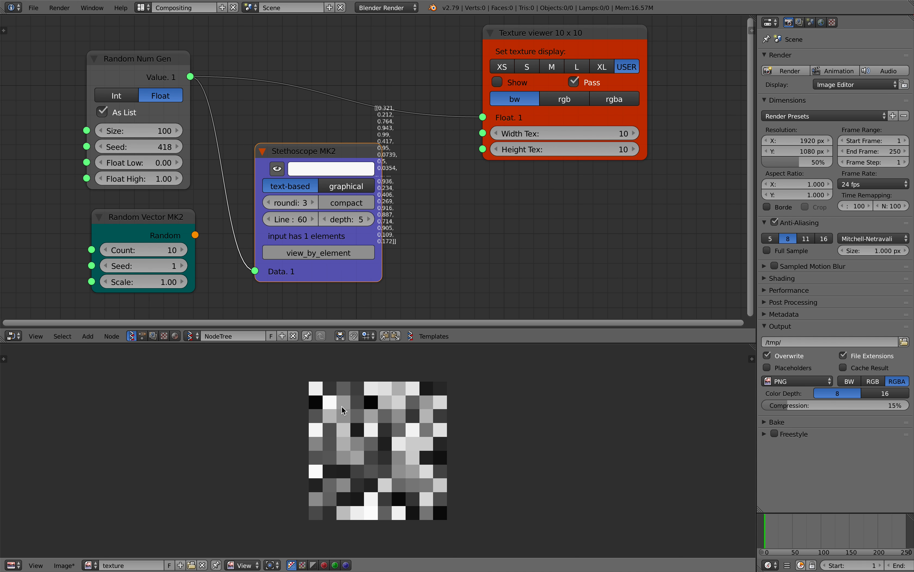
- Set the Random Num Gen node's Seed to 454 and save the texture image
{"action": "left_click_drag", "start_coordinate": [140, 146], "coordinate": [164, 147]}
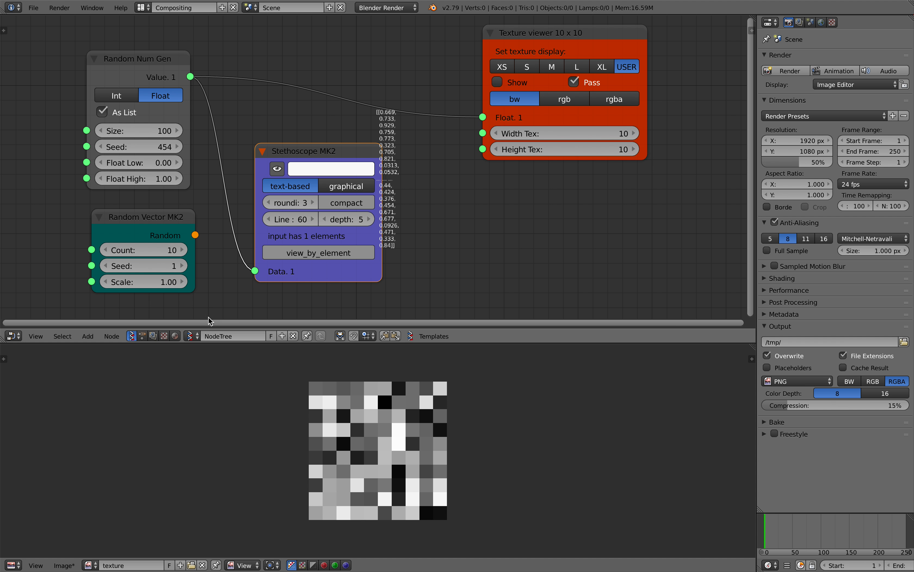
{"action": "left_click", "coordinate": [56, 565]}
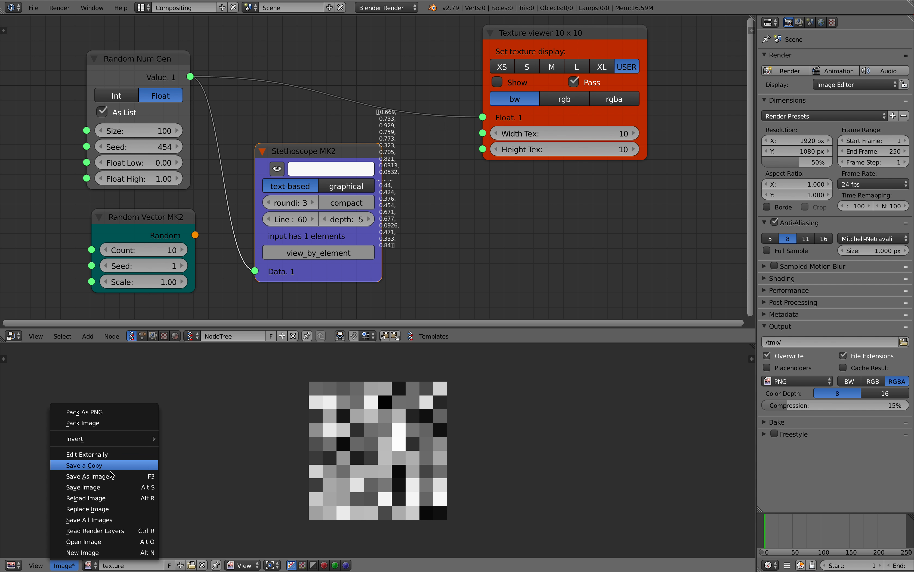
{"action": "left_click", "coordinate": [83, 488]}
- Load the saved texture.png from the Desktop folder into MagicaVoxel and orbit around the voxel wall
{"action": "key", "text": "ctrl+Left"}
{"action": "key", "text": "ctrl+Left"}
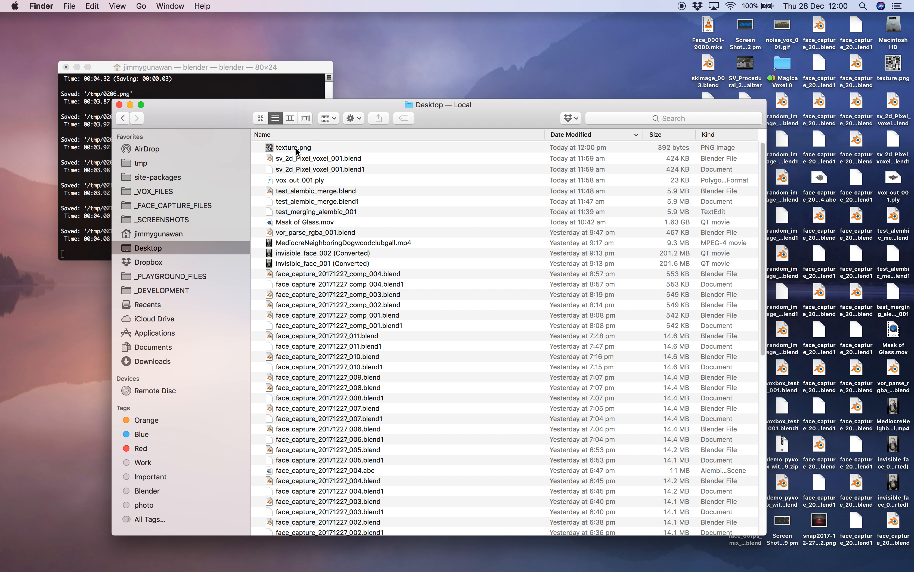
{"action": "key", "text": "ctrl+Right"}
{"action": "left_click_drag", "start_coordinate": [297, 152], "coordinate": [450, 257]}
{"action": "right_click_drag", "start_coordinate": [423, 328], "coordinate": [518, 284]}
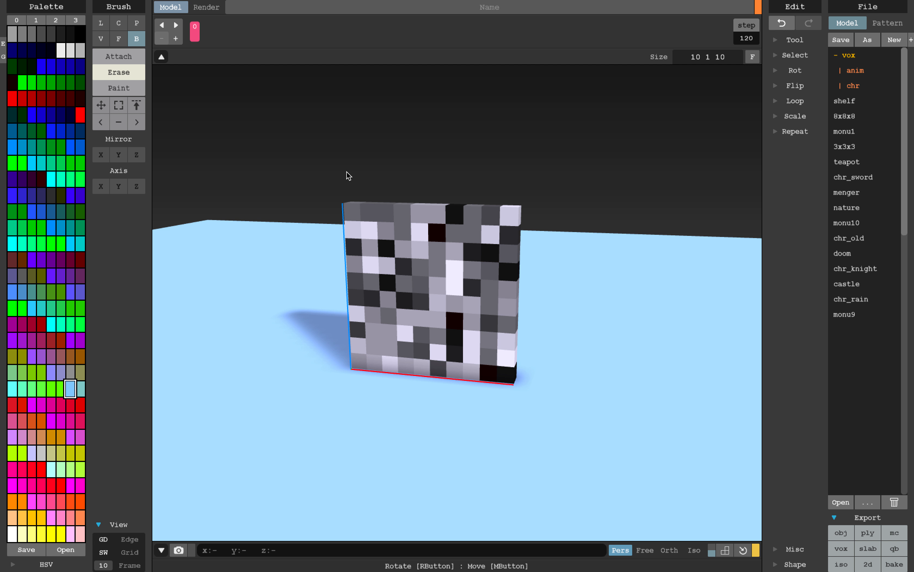
- Render the voxel wall and give the near-white palette colour an Emission material with its power at the third level
{"action": "left_click", "coordinate": [22, 35]}
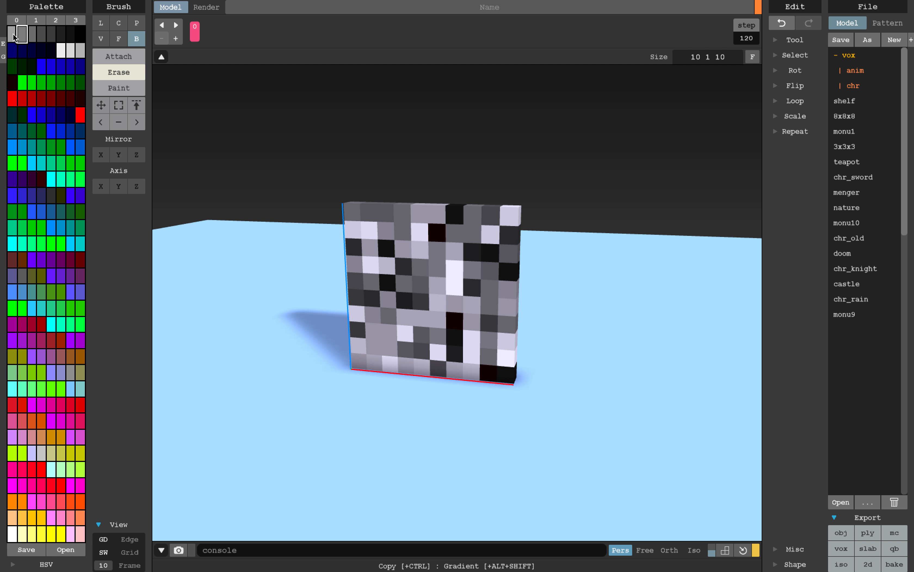
{"action": "left_click", "coordinate": [56, 47]}
{"action": "left_click", "coordinate": [206, 7]}
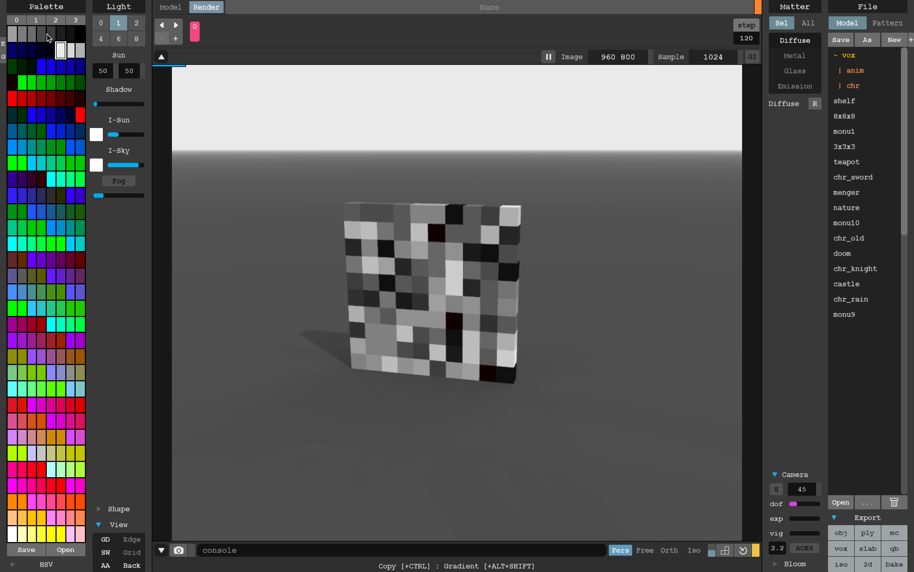
{"action": "left_click", "coordinate": [792, 85]}
{"action": "left_click", "coordinate": [784, 118]}
{"action": "left_click", "coordinate": [792, 145]}
{"action": "right_click_drag", "start_coordinate": [444, 202], "coordinate": [452, 206]}
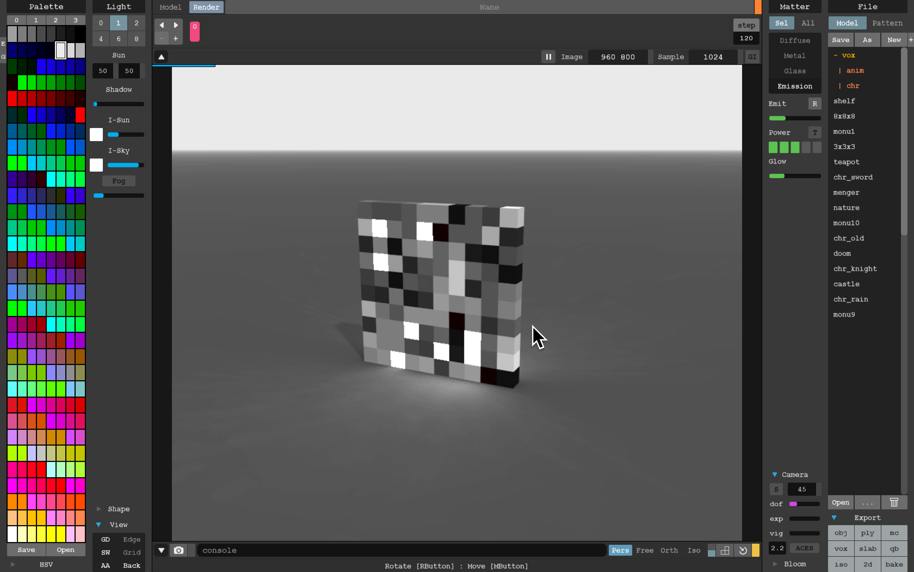
- Turn the render's sky intensity down to zero, keep a low sun intensity, and select a grey palette colour
{"action": "left_click_drag", "start_coordinate": [120, 135], "coordinate": [107, 166]}
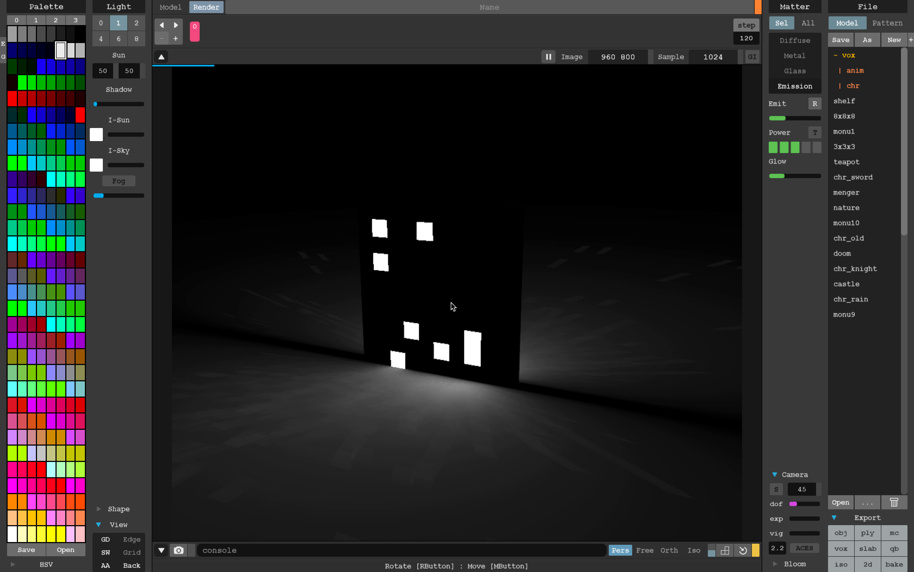
{"action": "left_click", "coordinate": [117, 133]}
{"action": "left_click", "coordinate": [29, 38]}
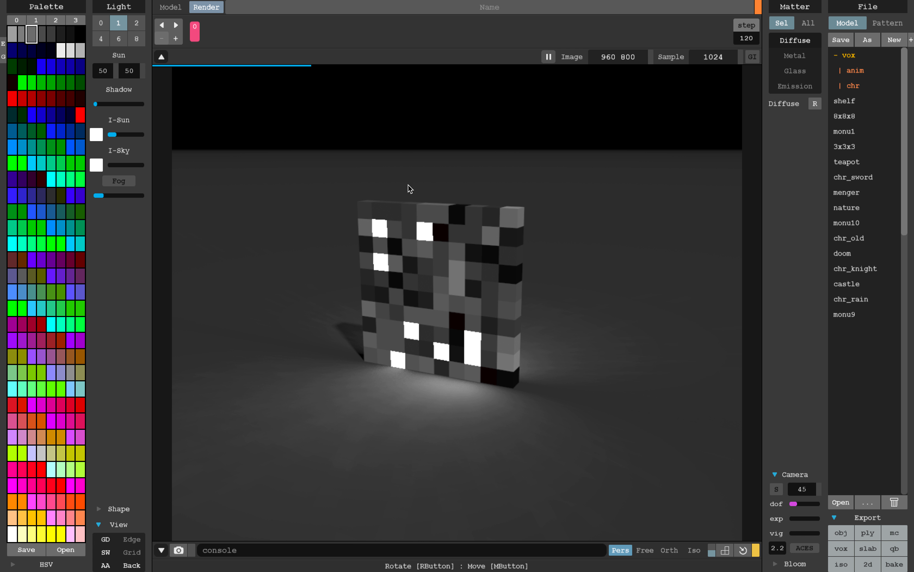
{"action": "right_click_drag", "start_coordinate": [395, 183], "coordinate": [466, 295]}
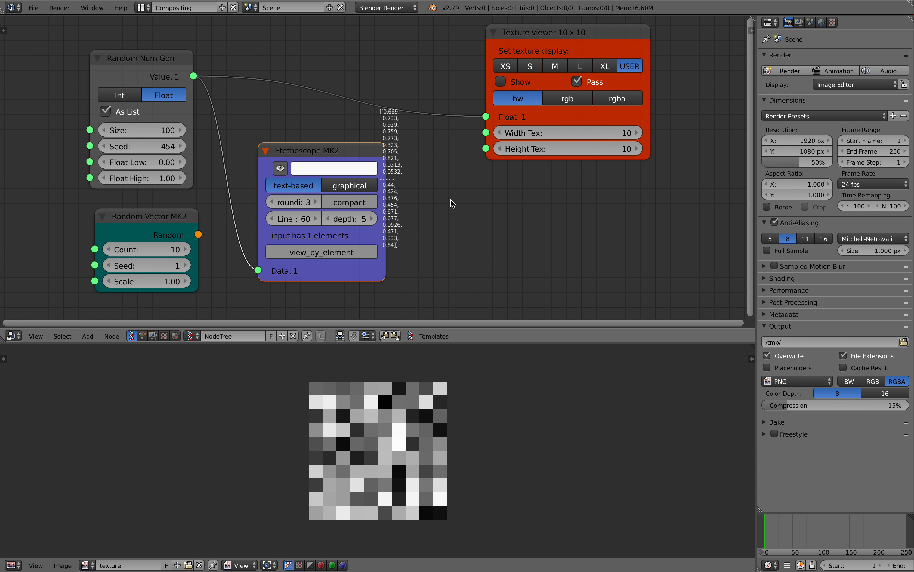
- Delete the Random Vector MK2 node in Blender and spread the Random Num Gen and Stethoscope MK2 nodes apart
{"action": "left_click_drag", "start_coordinate": [327, 169], "coordinate": [326, 142]}
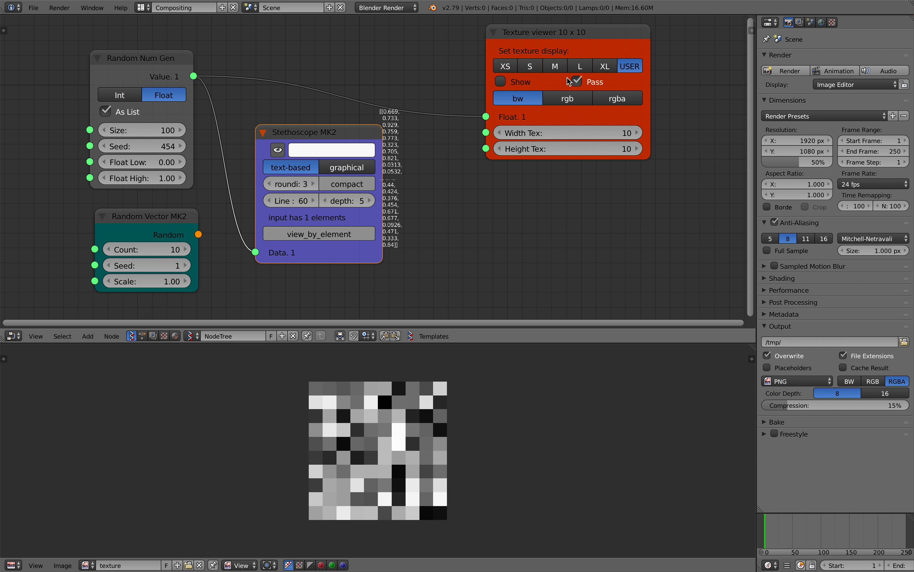
{"action": "left_click_drag", "start_coordinate": [181, 216], "coordinate": [115, 219]}
{"action": "middle_click_drag", "start_coordinate": [172, 205], "coordinate": [210, 201]}
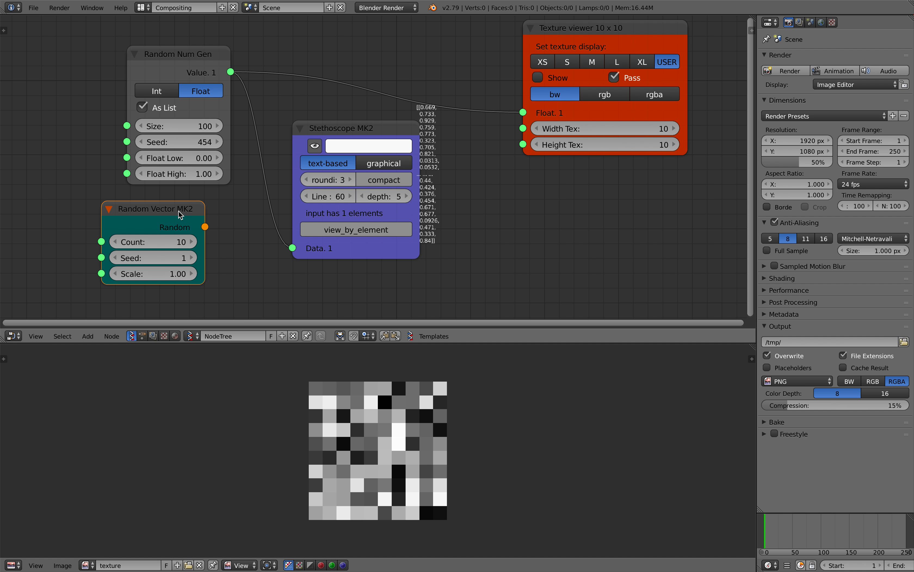
{"action": "key", "text": "x"}
{"action": "left_click_drag", "start_coordinate": [158, 62], "coordinate": [111, 54]}
{"action": "left_click_drag", "start_coordinate": [303, 129], "coordinate": [177, 214]}
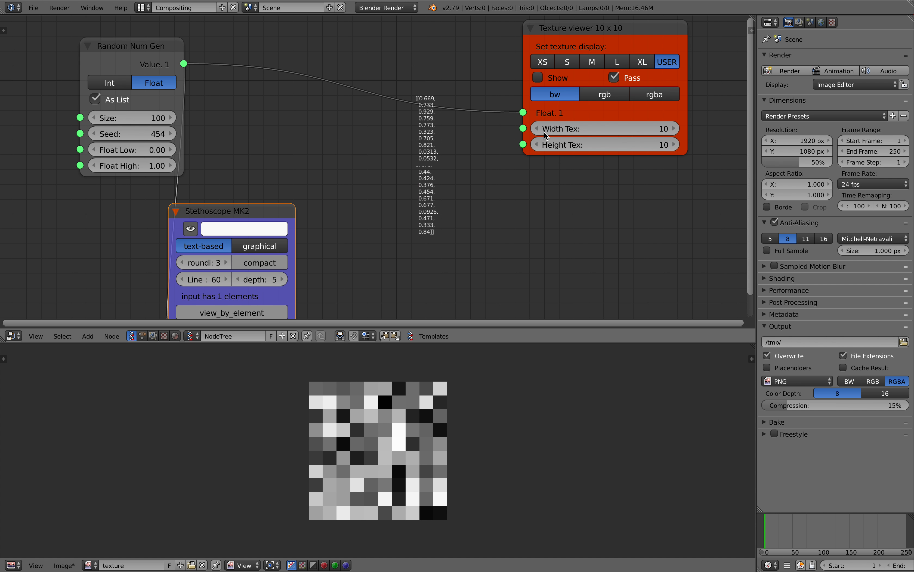
- Switch the Texture viewer node to rgb, space the nodes out and set the Random Num Gen node's Seed to 476
{"action": "left_click_drag", "start_coordinate": [584, 30], "coordinate": [619, 28]}
{"action": "left_click", "coordinate": [642, 96]}
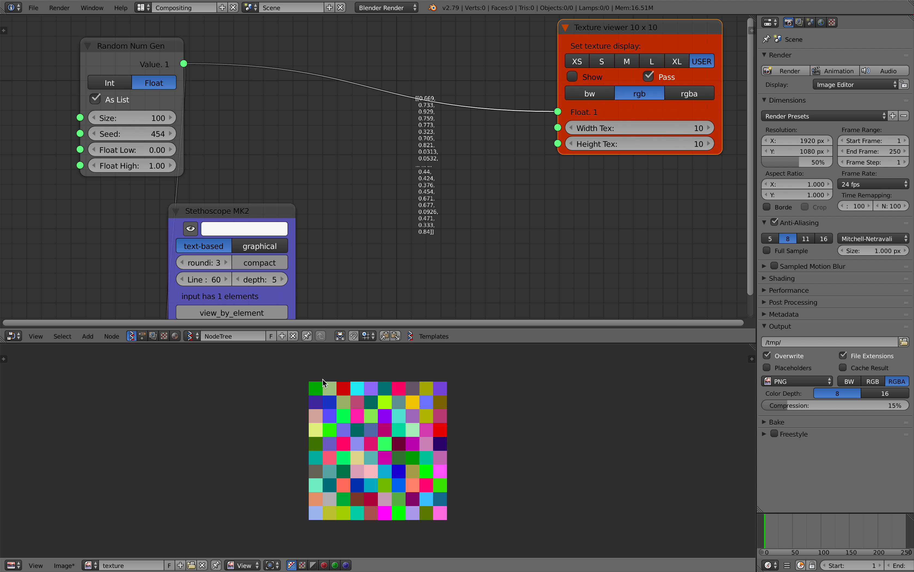
{"action": "left_click_drag", "start_coordinate": [276, 217], "coordinate": [268, 219]}
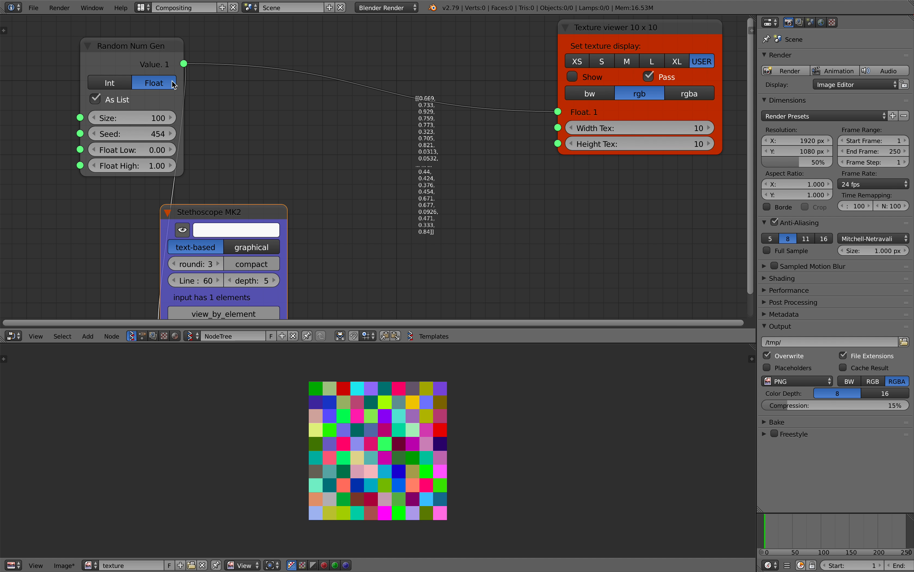
{"action": "left_click_drag", "start_coordinate": [173, 83], "coordinate": [131, 85]}
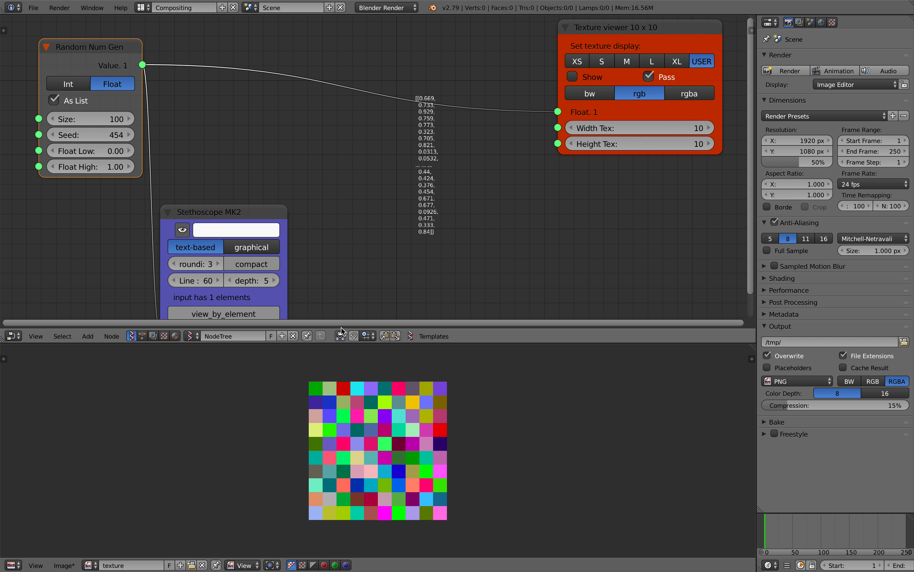
{"action": "left_click_drag", "start_coordinate": [102, 138], "coordinate": [126, 138]}
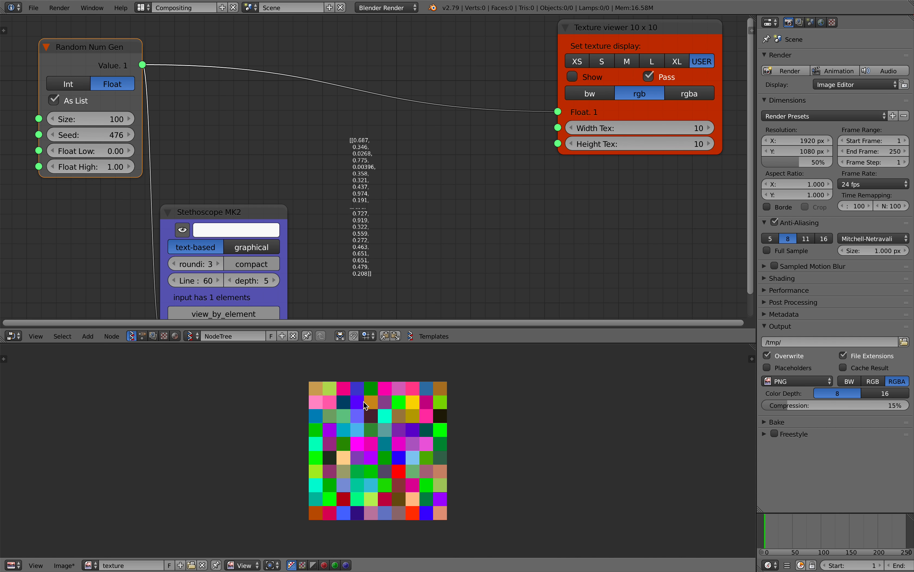
- Move the Stethoscope MK2 node slightly up and switch the Texture viewer node to rgba
{"action": "middle_click_drag", "start_coordinate": [343, 217], "coordinate": [416, 170], "text": "ctrl"}
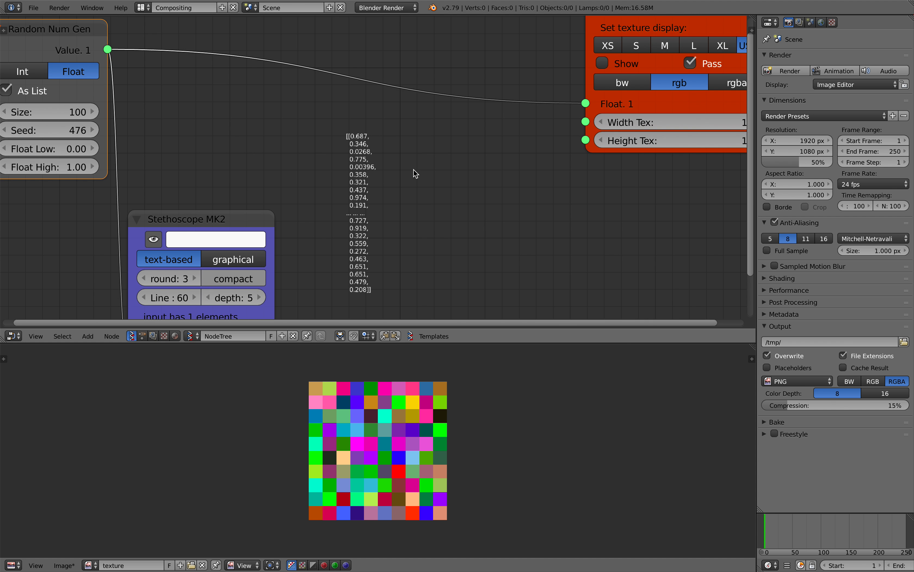
{"action": "scroll", "coordinate": [416, 174], "scroll_direction": "down", "scroll_amount": 1}
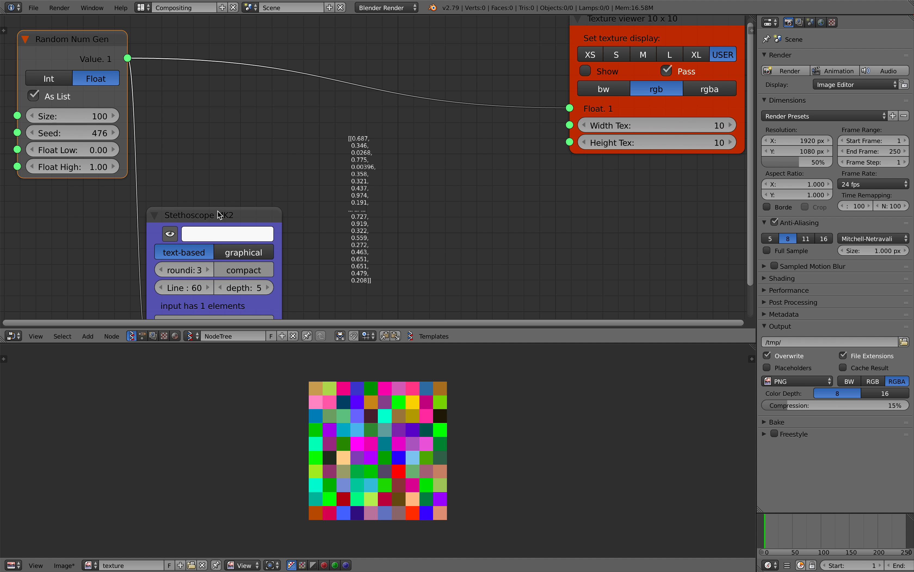
{"action": "left_click_drag", "start_coordinate": [218, 215], "coordinate": [227, 205]}
{"action": "scroll", "coordinate": [303, 152], "scroll_direction": "down", "scroll_amount": 1}
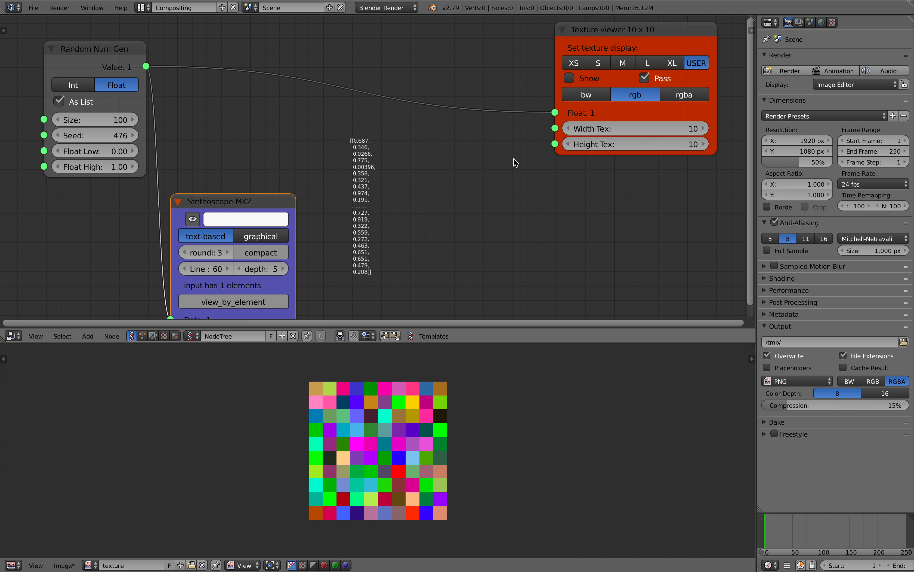
{"action": "left_click", "coordinate": [682, 95]}
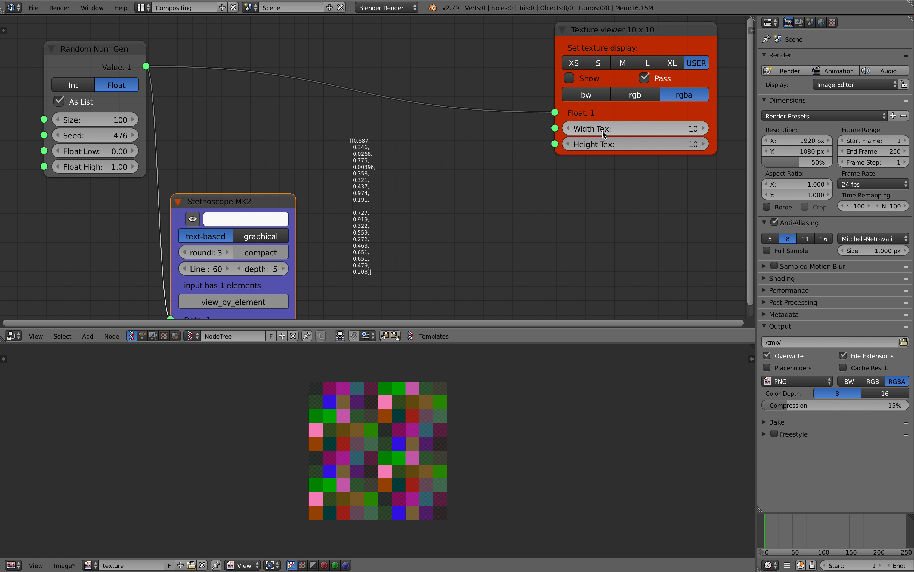
- Disconnect the Random Num Gen node from the Texture viewer node and add a Color in MK1 node between them
{"action": "left_click_drag", "start_coordinate": [555, 113], "coordinate": [357, 77]}
{"action": "key", "text": "shift+a"}
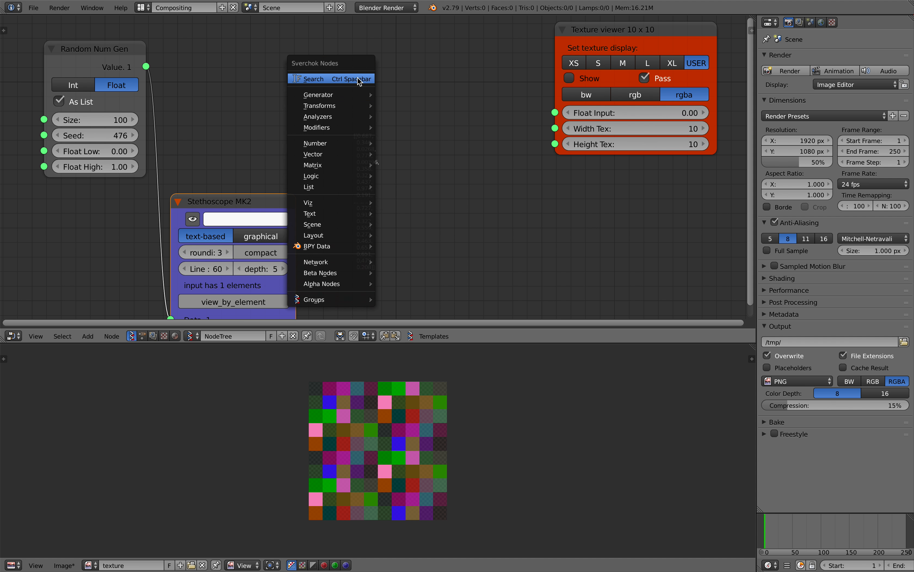
{"action": "left_click", "coordinate": [356, 78]}
{"action": "type", "text": "color"}
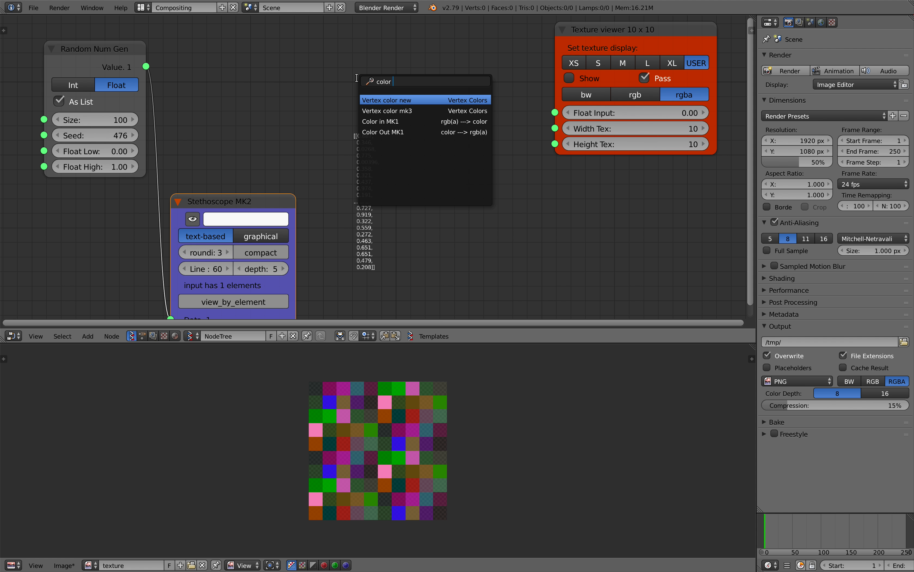
{"action": "left_click", "coordinate": [380, 121]}
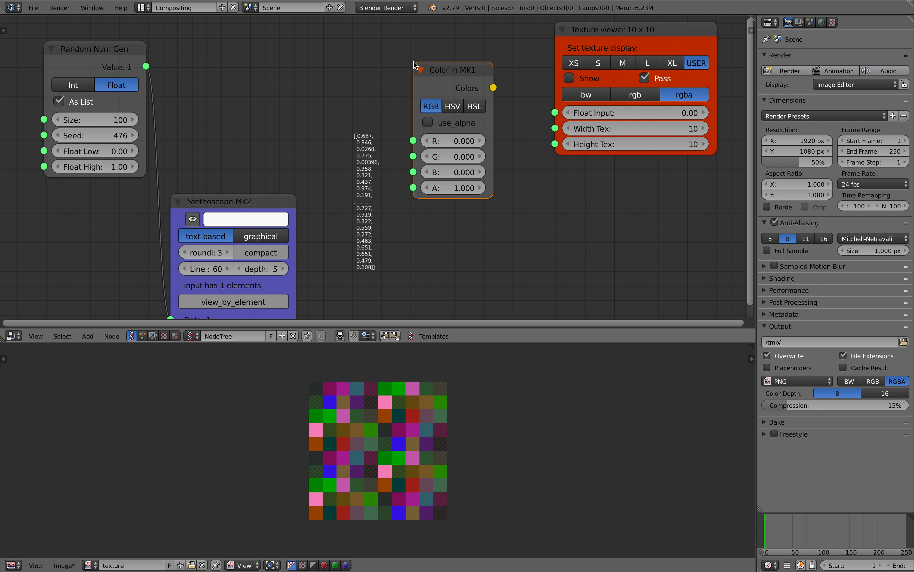
- Enable use_alpha on the Color in MK1 node, link Colors to the Texture viewer's Float Input, and set RGB to 0.960, 0.180, 0.540
{"action": "left_click", "coordinate": [447, 123]}
{"action": "left_click_drag", "start_coordinate": [493, 88], "coordinate": [510, 86]}
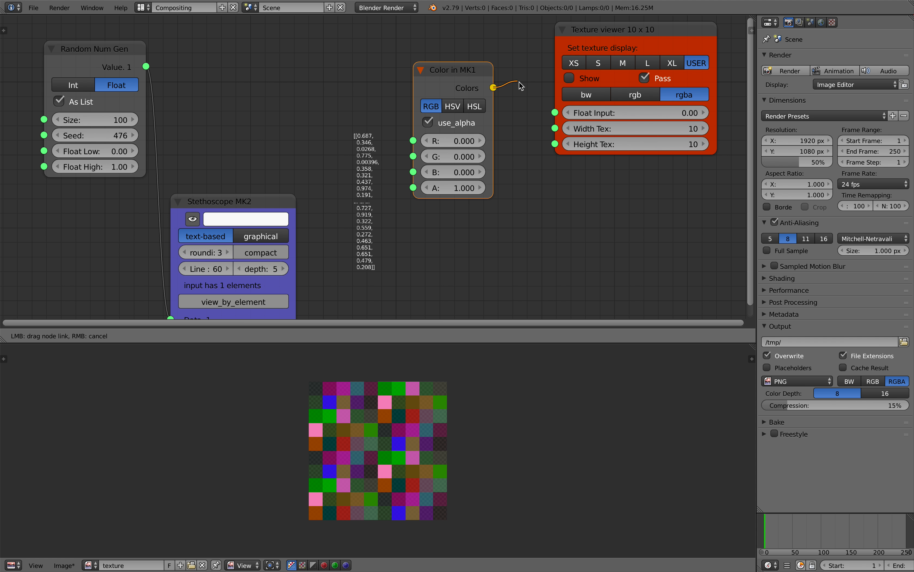
{"action": "left_click_drag", "start_coordinate": [552, 110], "coordinate": [552, 109]}
{"action": "left_click_drag", "start_coordinate": [468, 141], "coordinate": [480, 172]}
- Delete the Stethoscope MK2 node and link the Random Num Gen Value output to the R, G and B inputs of Color in MK1
{"action": "left_click_drag", "start_coordinate": [115, 68], "coordinate": [110, 67]}
{"action": "left_click", "coordinate": [234, 200]}
{"action": "key", "text": "x"}
{"action": "middle_click_drag", "start_coordinate": [178, 146], "coordinate": [210, 162]}
{"action": "left_click_drag", "start_coordinate": [145, 85], "coordinate": [318, 109]}
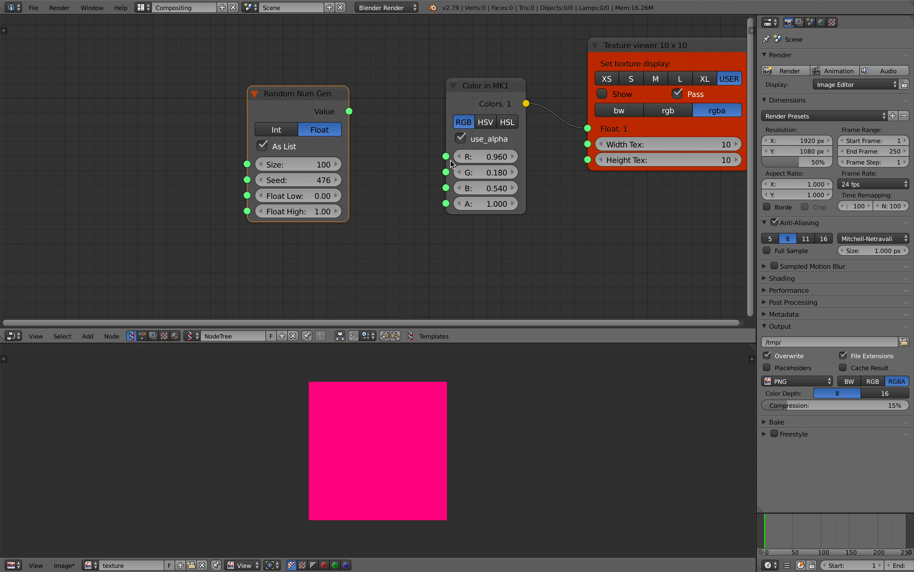
{"action": "left_click_drag", "start_coordinate": [349, 111], "coordinate": [446, 188]}
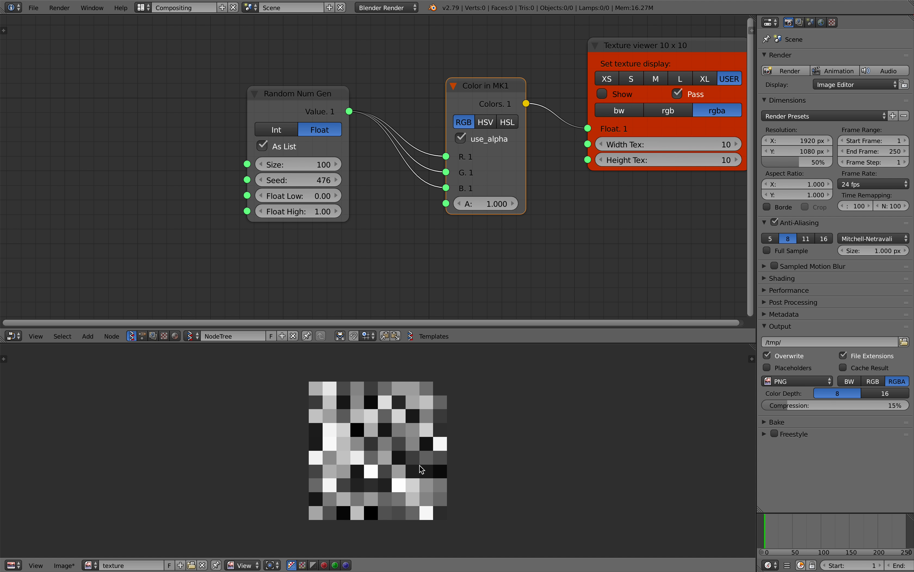
- Move the Random Num Gen node farther from Color in MK1, duplicate it just below, and switch the copy to Int
{"action": "left_click_drag", "start_coordinate": [509, 214], "coordinate": [540, 213]}
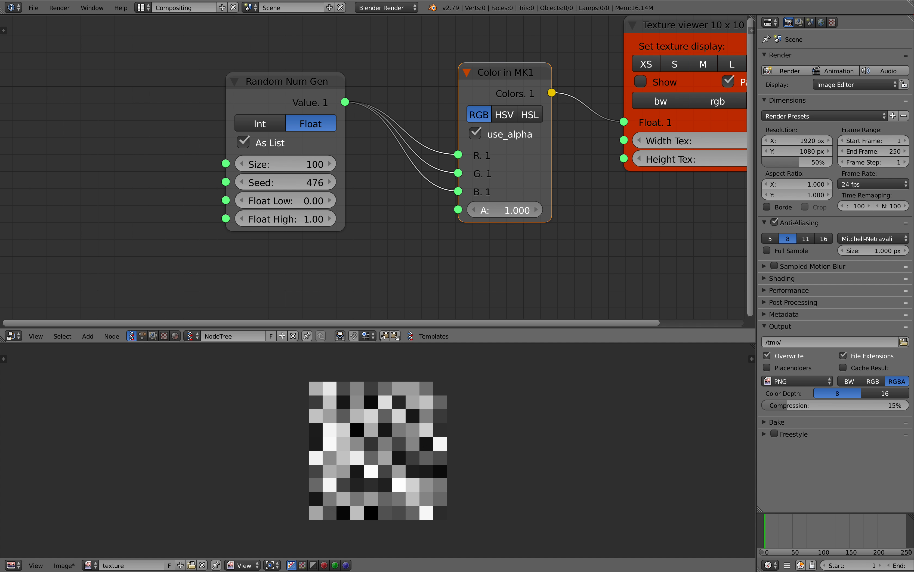
{"action": "left_click", "coordinate": [504, 211]}
{"action": "middle_click_drag", "start_coordinate": [460, 222], "coordinate": [454, 175]}
{"action": "left_click_drag", "start_coordinate": [282, 47], "coordinate": [194, 55]}
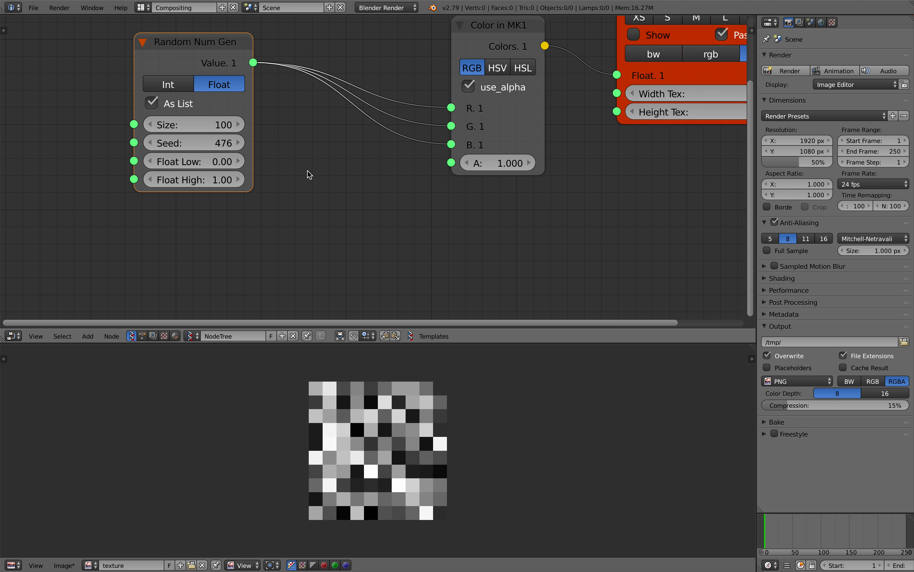
{"action": "scroll", "coordinate": [309, 175], "scroll_direction": "down", "scroll_amount": 1}
{"action": "key", "text": "shift+d"}
{"action": "left_click", "coordinate": [353, 222]}
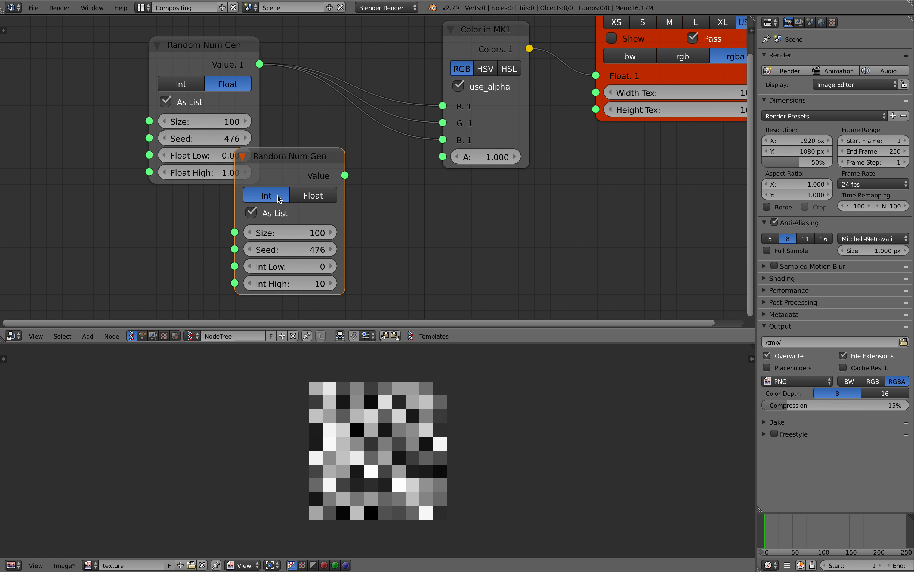
- Set the duplicated Random Num Gen node's Int High to 1 and link its Value output to the A input of Color in MK1
{"action": "left_click", "coordinate": [302, 284]}
{"action": "type", "text": "1"}
{"action": "key", "text": "Return"}
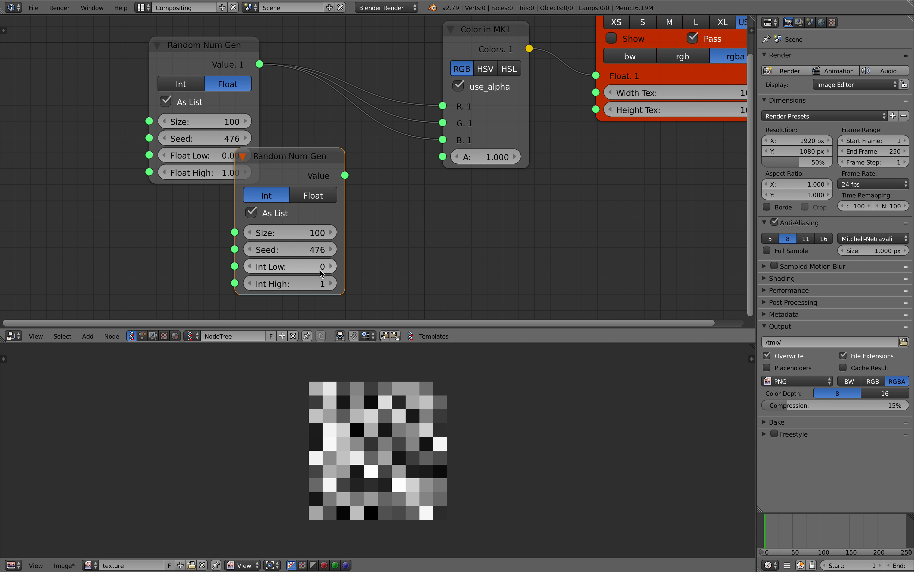
{"action": "left_click_drag", "start_coordinate": [345, 175], "coordinate": [443, 156]}
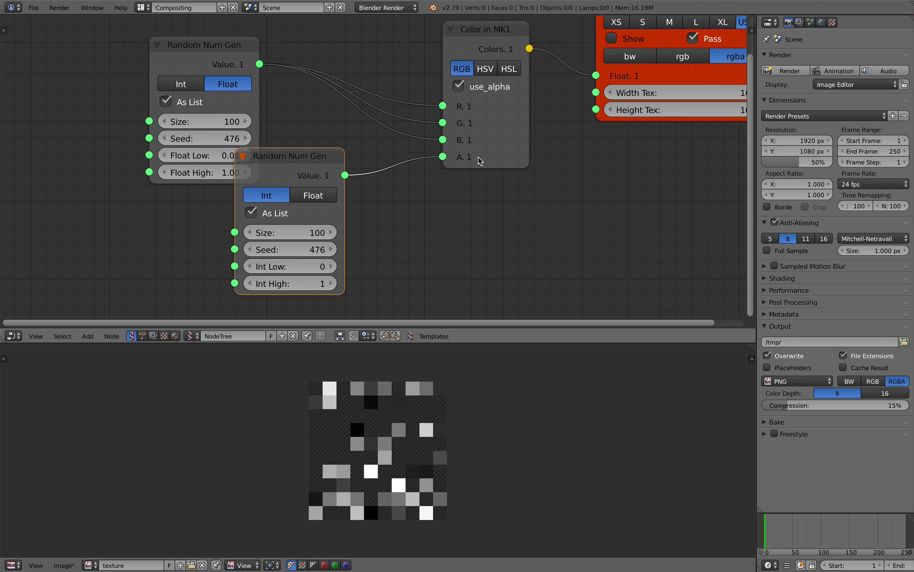
- Set the Seed of the integer Random Num Gen node to 554
{"action": "left_click_drag", "start_coordinate": [299, 251], "coordinate": [320, 251]}
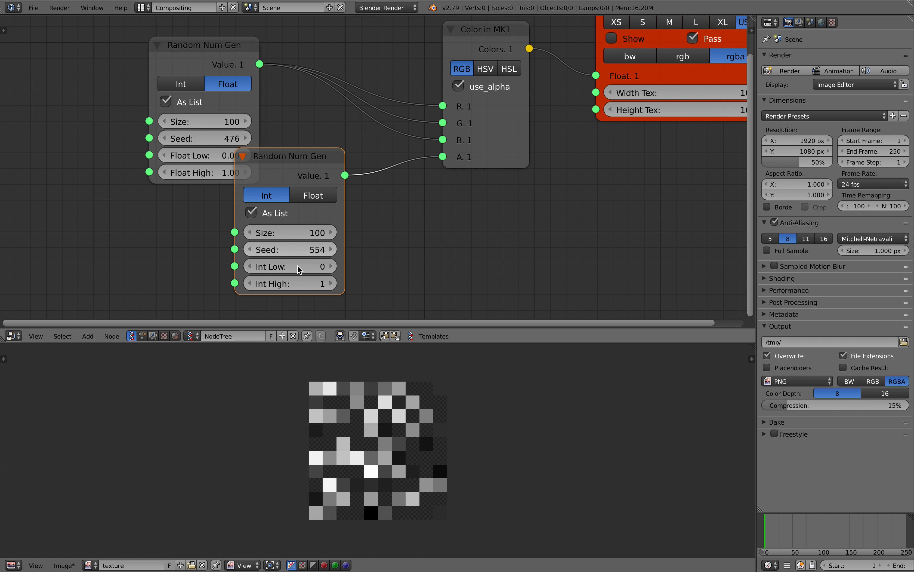
{"action": "left_click", "coordinate": [315, 250]}
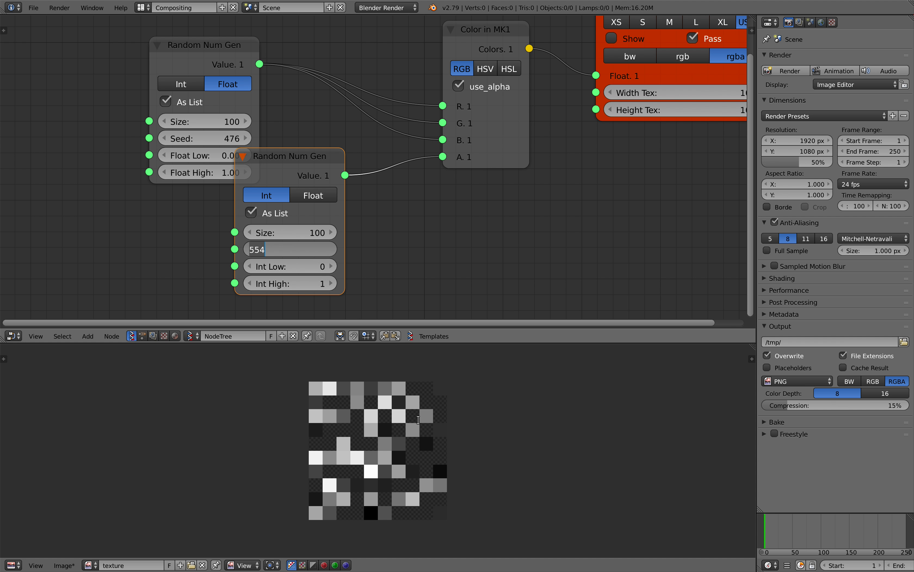
{"action": "key", "text": "Return"}
{"action": "scroll", "coordinate": [419, 420], "scroll_direction": "down", "scroll_amount": 2}
{"action": "scroll", "coordinate": [407, 420], "scroll_direction": "up", "scroll_amount": 3}
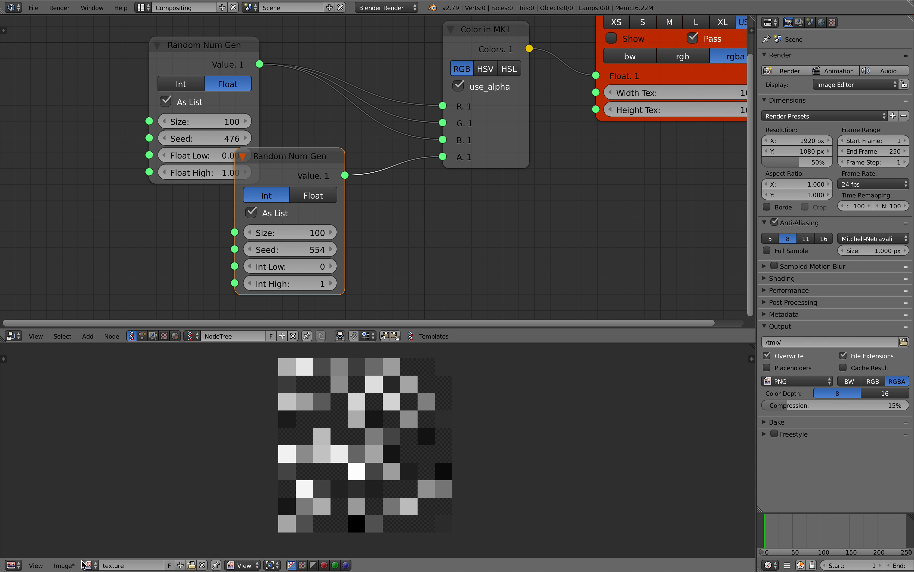
- Save the texture over texture.png on the Desktop and load that file from Finder into MagicaVoxel
{"action": "left_click", "coordinate": [65, 565]}
{"action": "left_click", "coordinate": [113, 476]}
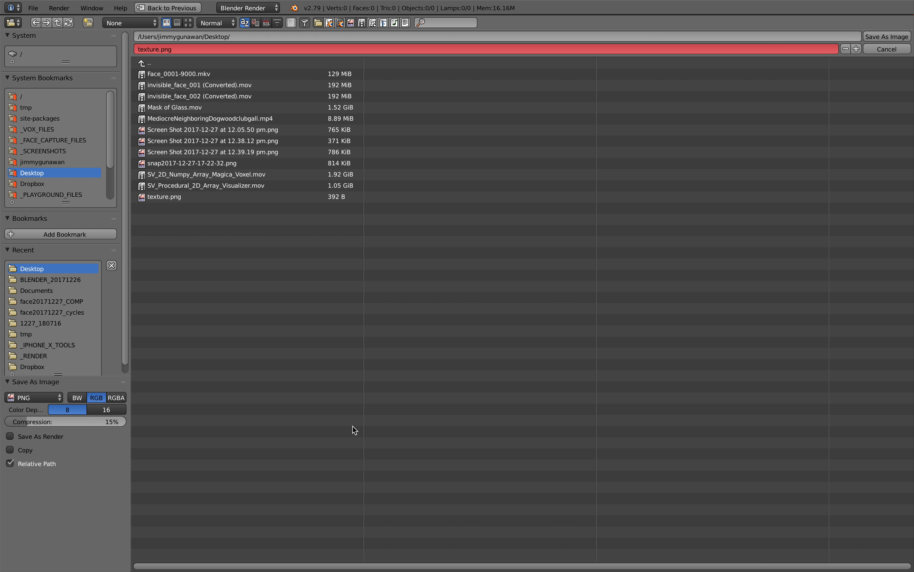
{"action": "left_click", "coordinate": [887, 37]}
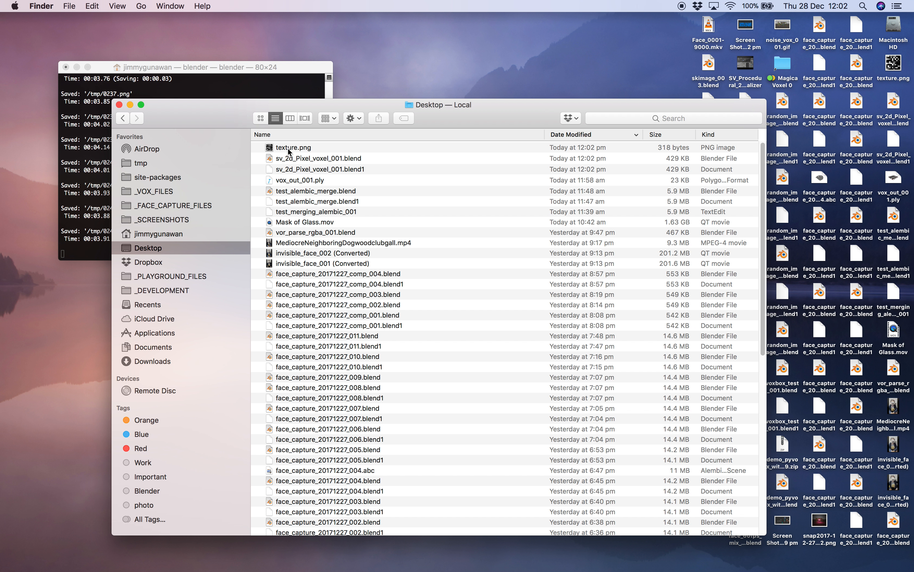
{"action": "left_click_drag", "start_coordinate": [334, 202], "coordinate": [429, 242]}
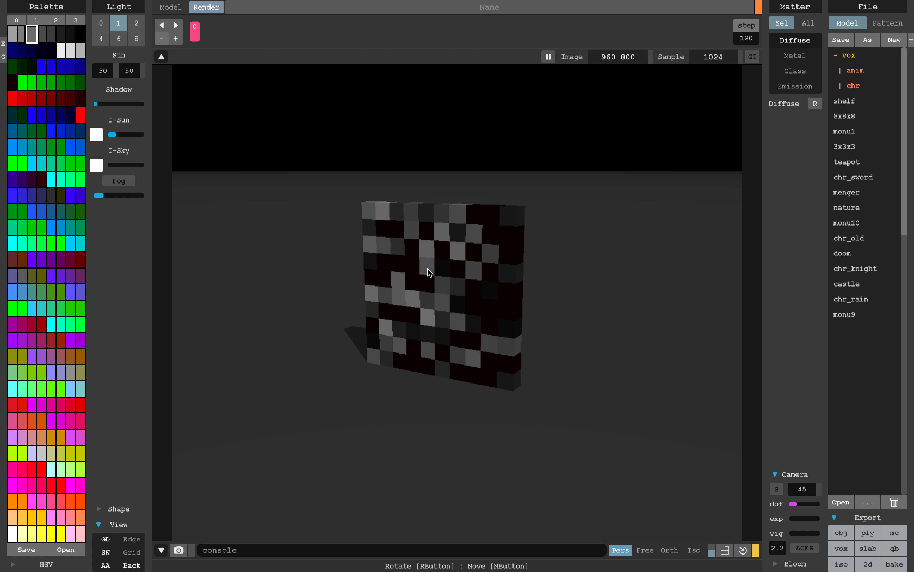
- Inspect the rendered voxel panel from several angles, switch to model mode, and compare it with the texture in Blender
{"action": "right_click_drag", "start_coordinate": [403, 316], "coordinate": [449, 298]}
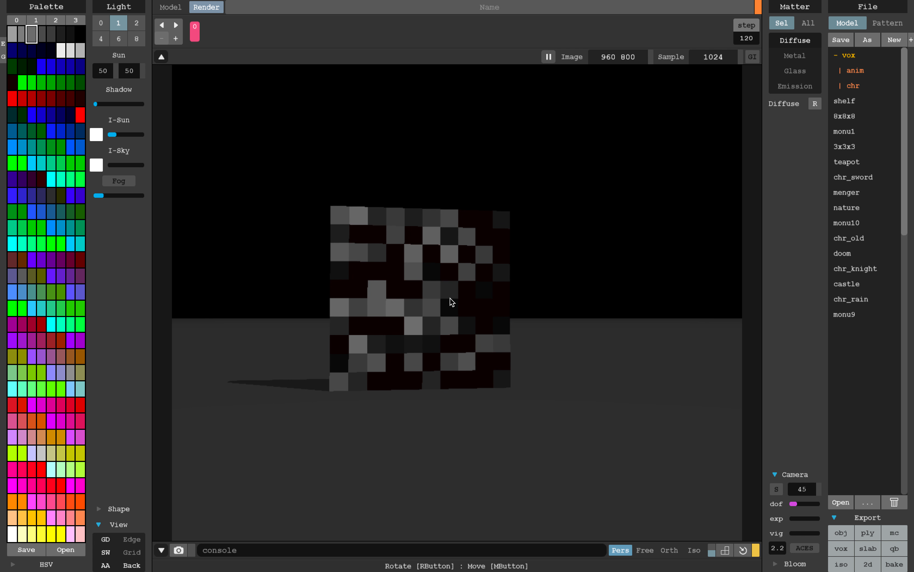
{"action": "scroll", "coordinate": [450, 302], "scroll_direction": "up", "scroll_amount": 3}
{"action": "right_click_drag", "start_coordinate": [451, 304], "coordinate": [417, 316]}
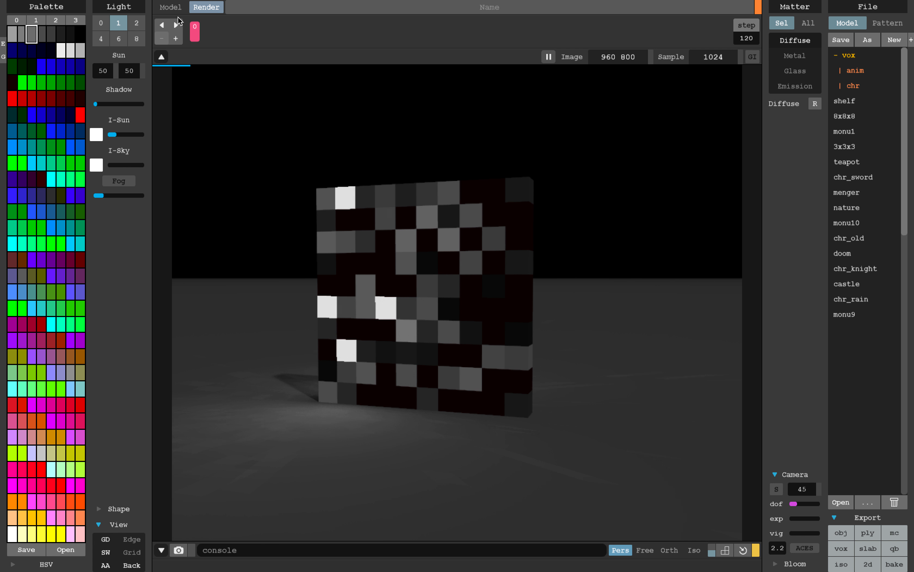
{"action": "left_click", "coordinate": [171, 7]}
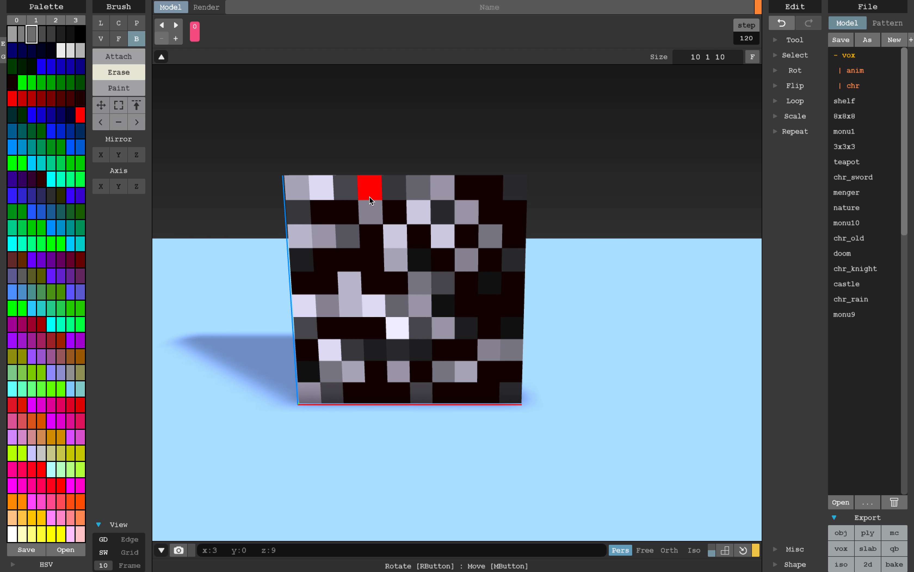
{"action": "right_click_drag", "start_coordinate": [369, 201], "coordinate": [343, 203]}
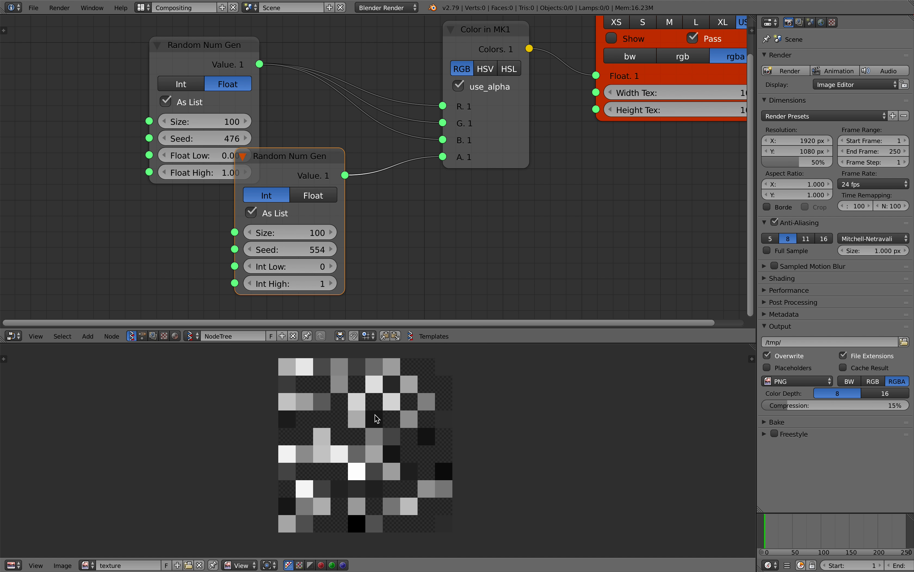
{"action": "scroll", "coordinate": [376, 418], "scroll_direction": "up", "scroll_amount": 2}
{"action": "scroll", "coordinate": [377, 418], "scroll_direction": "down", "scroll_amount": 4}
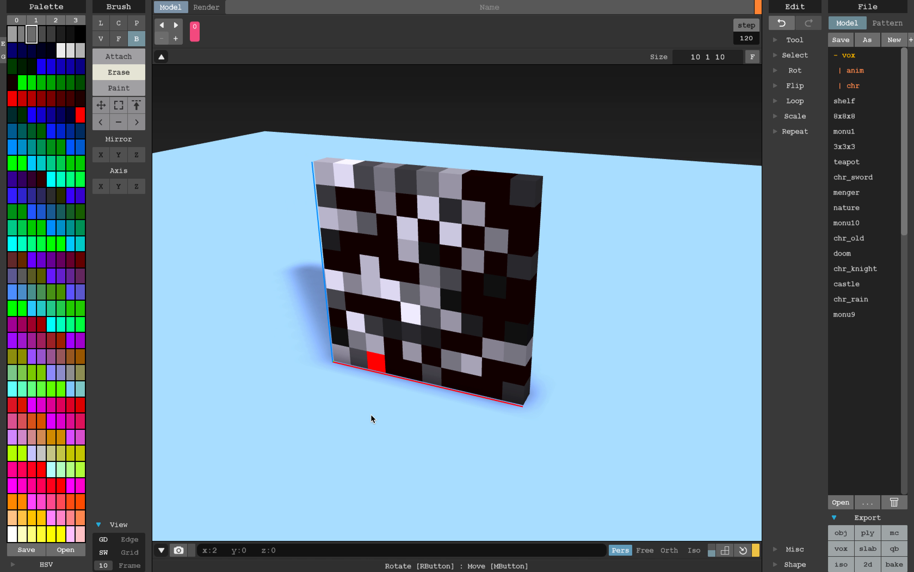
{"action": "right_click_drag", "start_coordinate": [371, 415], "coordinate": [395, 335]}
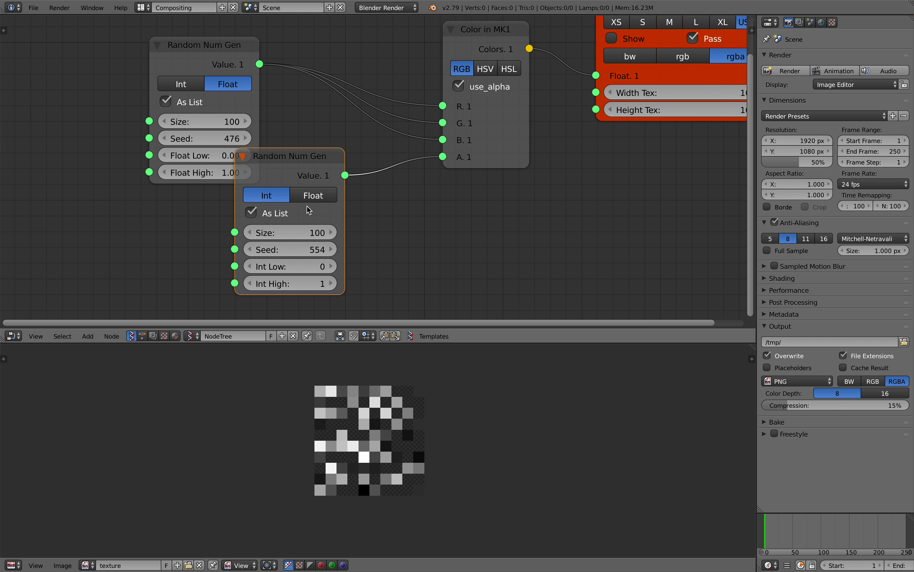
- In Blender, set the Float node's Seed to 582 and the Int node's Seed to 598, and save over sv_2d_Pixel_voxel_001.blend
{"action": "key", "text": "Home"}
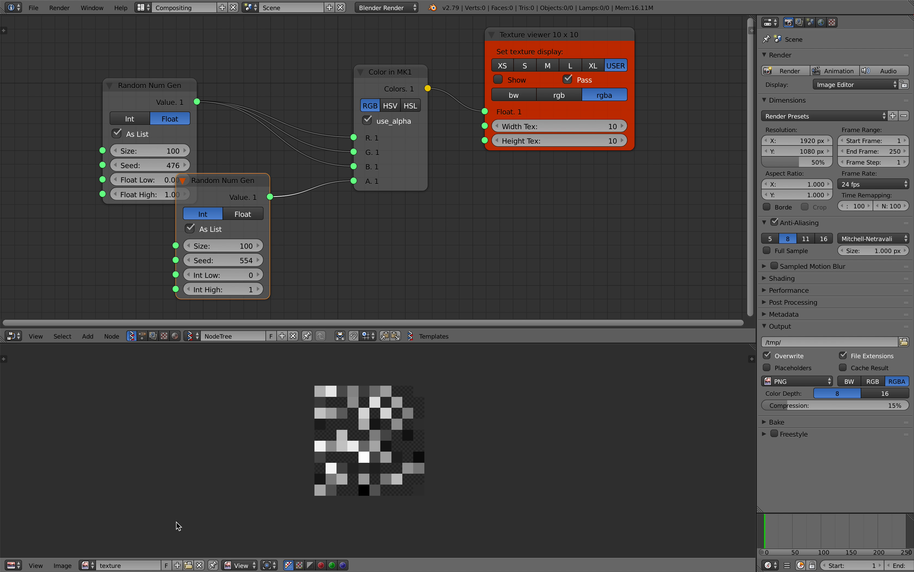
{"action": "left_click", "coordinate": [788, 536]}
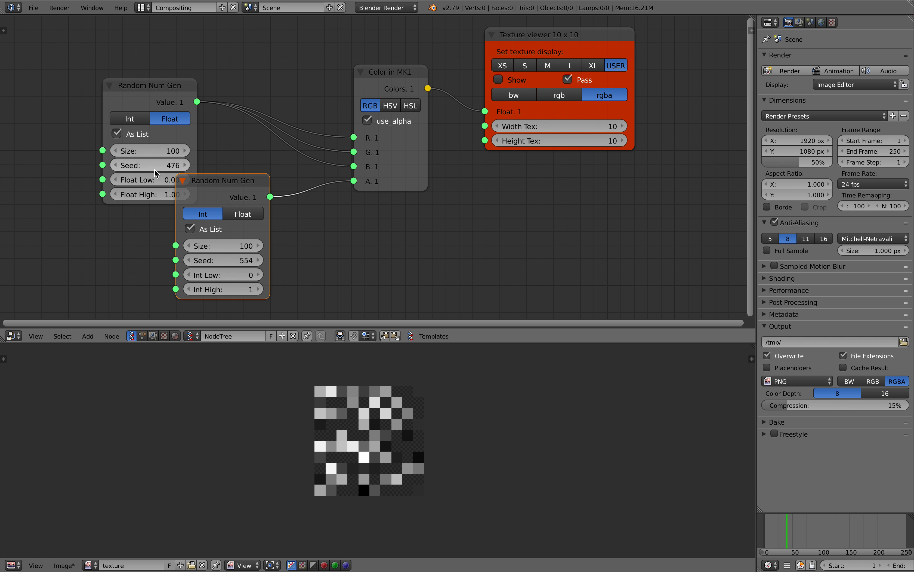
{"action": "left_click_drag", "start_coordinate": [155, 168], "coordinate": [190, 169]}
{"action": "left_click_drag", "start_coordinate": [234, 264], "coordinate": [250, 263]}
{"action": "key", "text": "ctrl+s"}
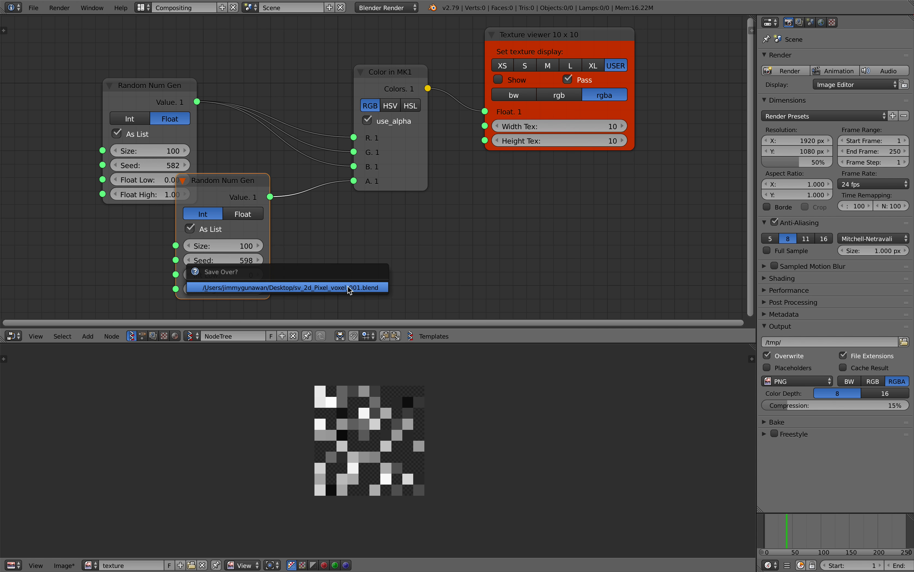
{"action": "left_click", "coordinate": [350, 288]}
- Save the new texture as texture.png on the Desktop, replacing the old file, and import it into the MagicaVoxel model
{"action": "left_click", "coordinate": [79, 565]}
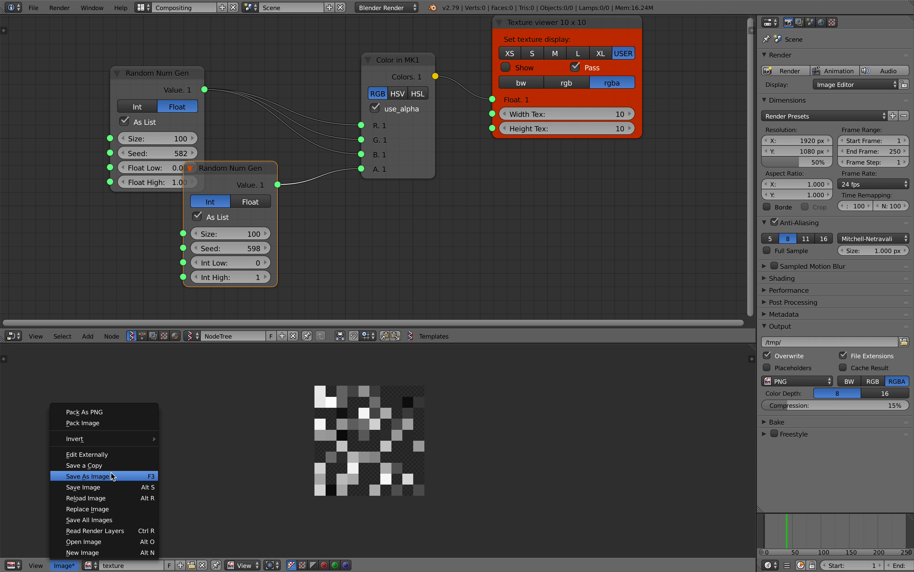
{"action": "left_click", "coordinate": [78, 476]}
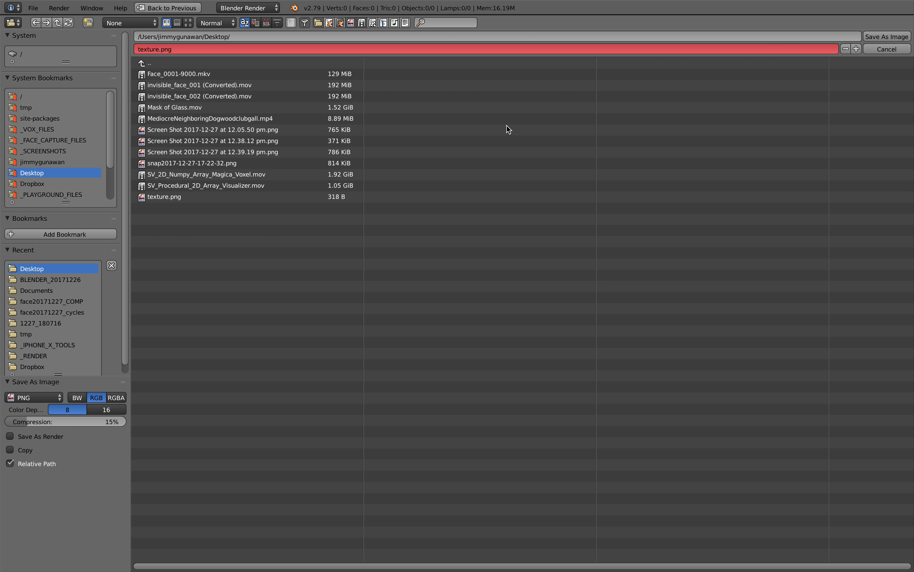
{"action": "left_click", "coordinate": [876, 37]}
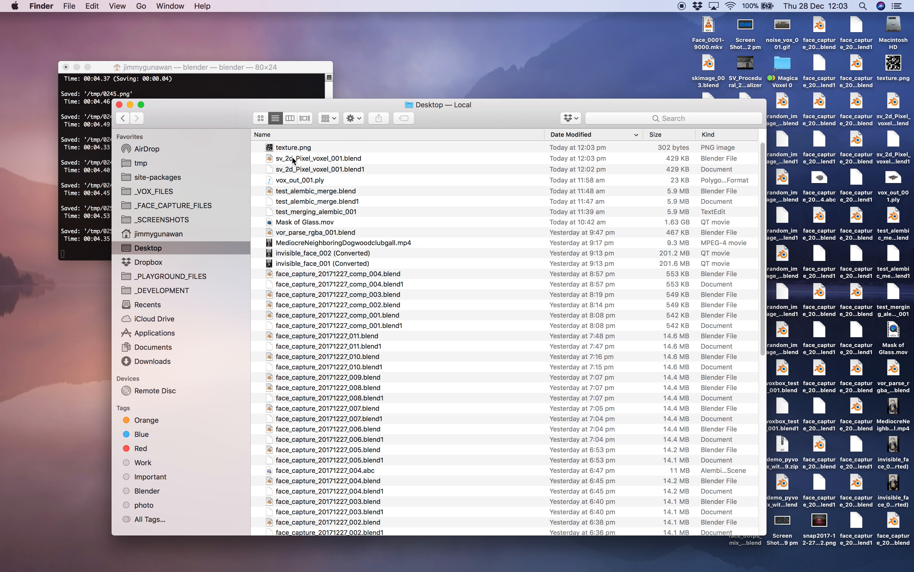
{"action": "left_click", "coordinate": [303, 152]}
{"action": "key", "text": "ctrl+Right"}
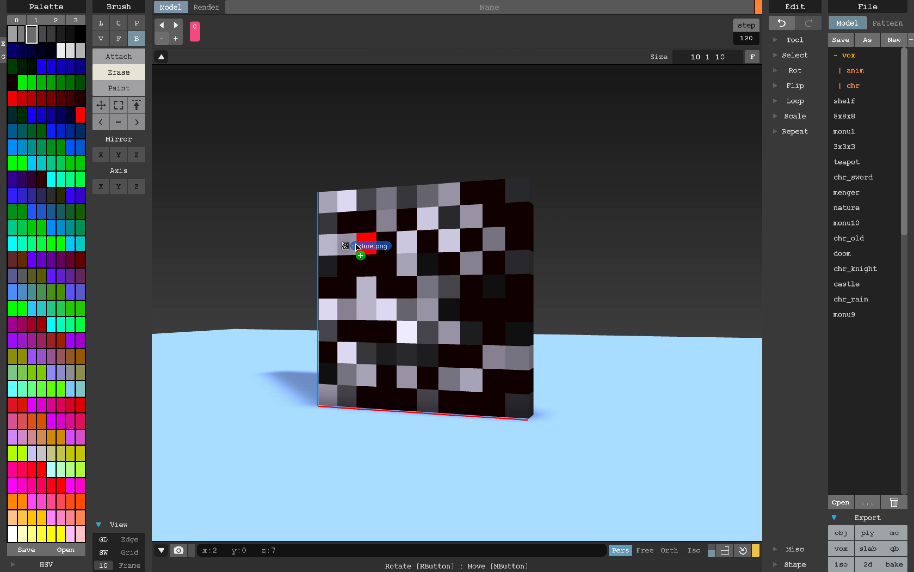
- Compare the transparent and dark pixels of the Blender texture with the matching voxels of the reimported MagicaVoxel model
{"action": "key", "text": "ctrl+Right"}
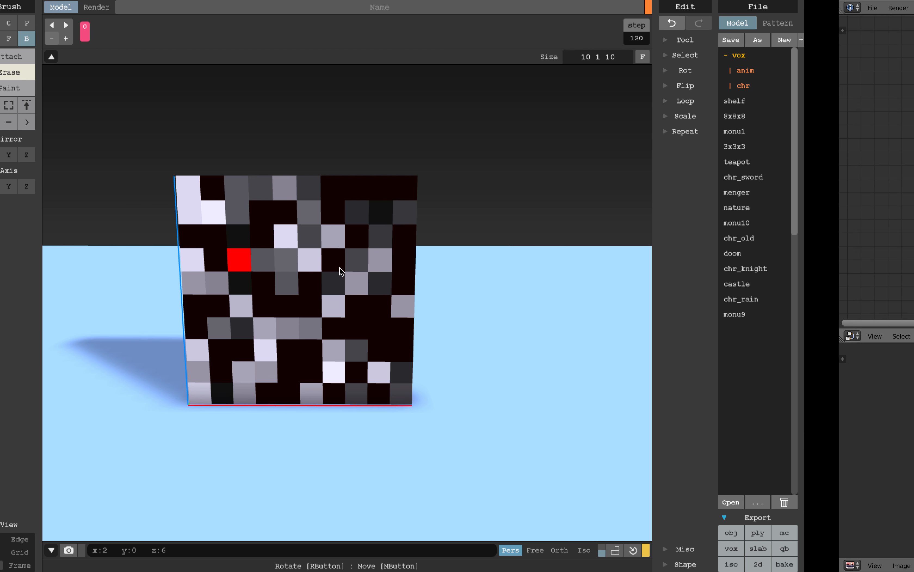
{"action": "scroll", "coordinate": [332, 393], "scroll_direction": "up", "scroll_amount": 3}
{"action": "scroll", "coordinate": [333, 393], "scroll_direction": "down", "scroll_amount": 2}
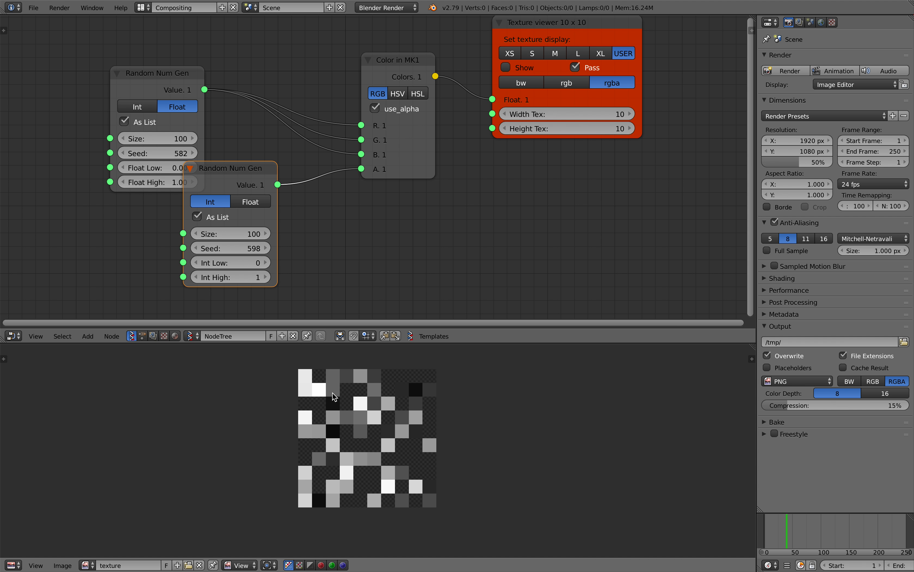
{"action": "key", "text": "ctrl+Left"}
{"action": "right_click_drag", "start_coordinate": [409, 333], "coordinate": [396, 326]}
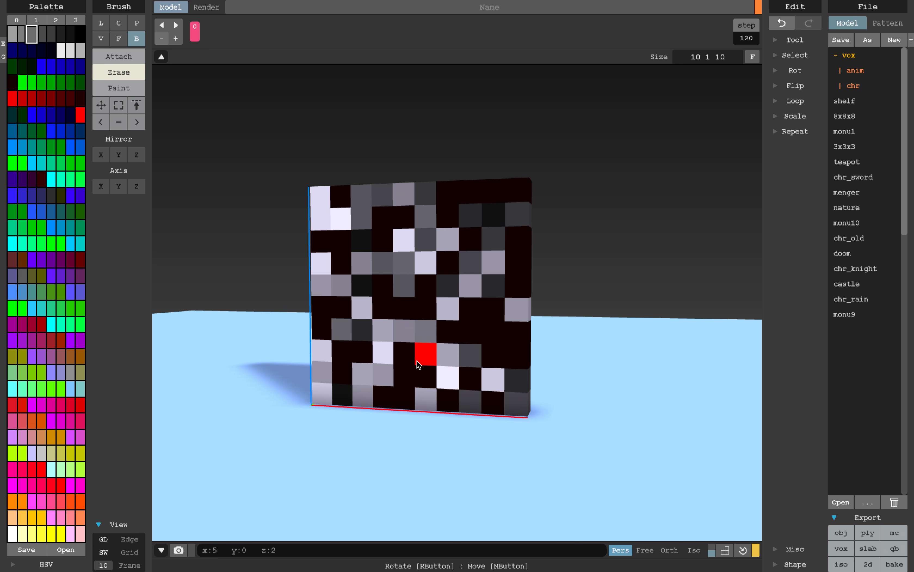
{"action": "key", "text": "ctrl+Right"}
{"action": "key", "text": "ctrl+Left"}
{"action": "key", "text": "ctrl+Right"}
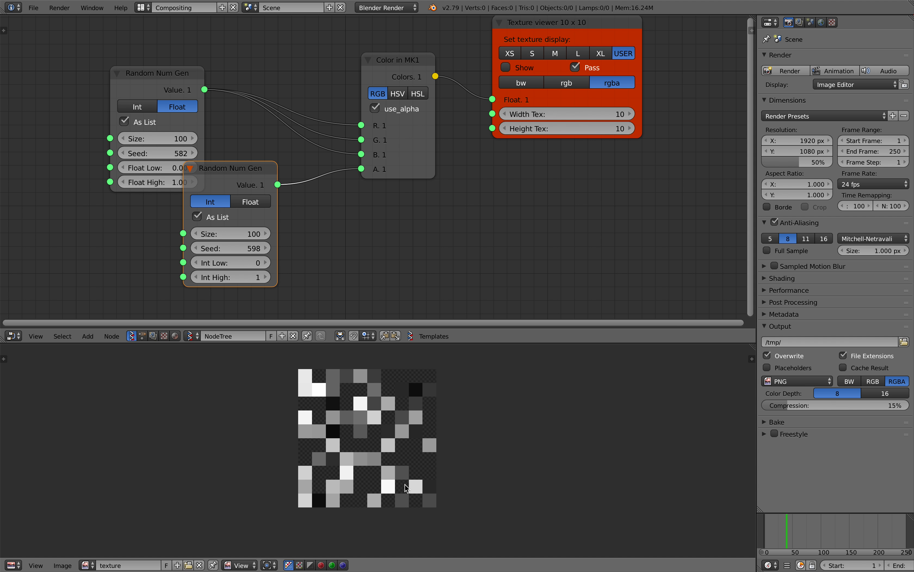
{"action": "key", "text": "ctrl+Left"}
{"action": "key", "text": "ctrl+Right"}
- Save the texture as an RGBA PNG over texture.png on the Desktop
{"action": "left_click", "coordinate": [63, 566]}
{"action": "left_click", "coordinate": [112, 484]}
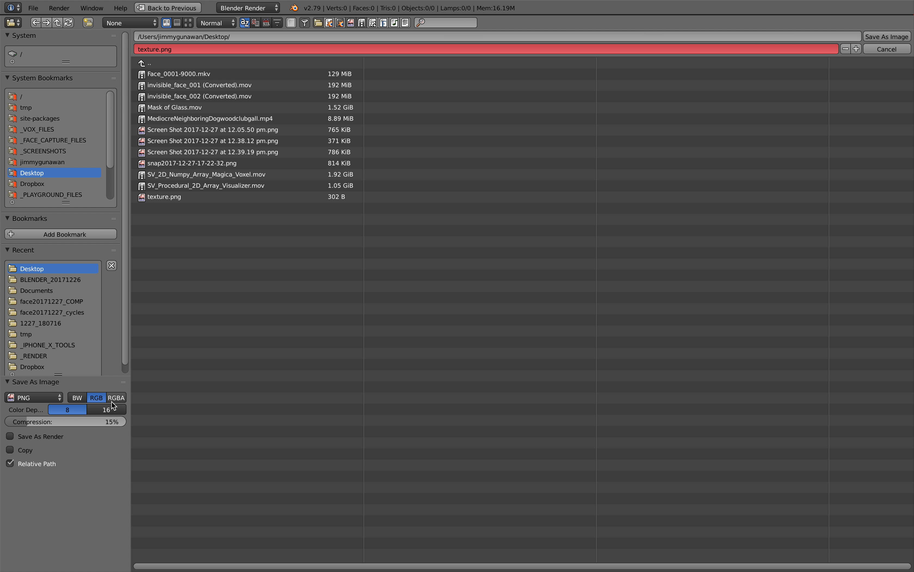
{"action": "left_click_drag", "start_coordinate": [132, 400], "coordinate": [154, 401]}
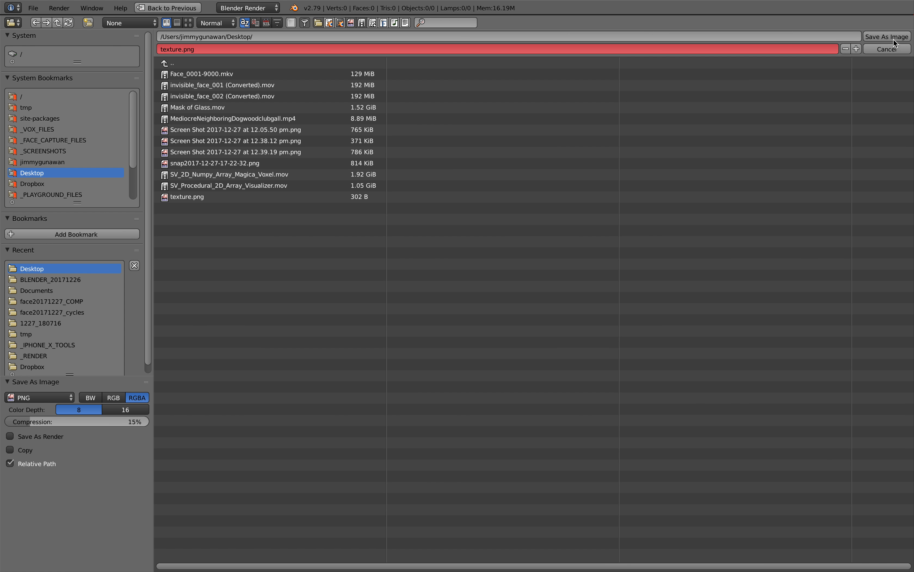
{"action": "left_click", "coordinate": [893, 39]}
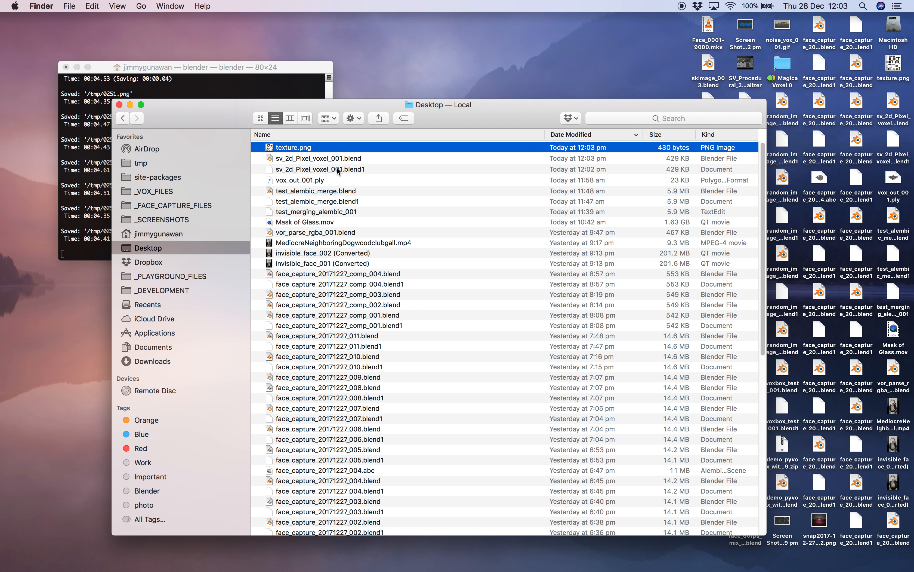
- Preview the saved texture.png in Finder's Desktop folder and close the preview
{"action": "left_click", "coordinate": [315, 158]}
{"action": "left_click", "coordinate": [304, 149]}
{"action": "key", "text": "space"}
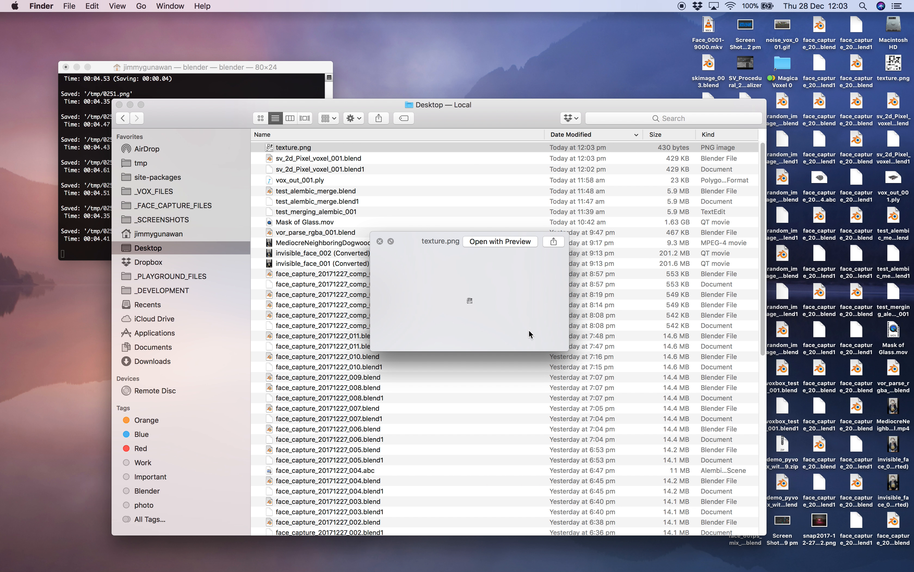
{"action": "left_click", "coordinate": [380, 241]}
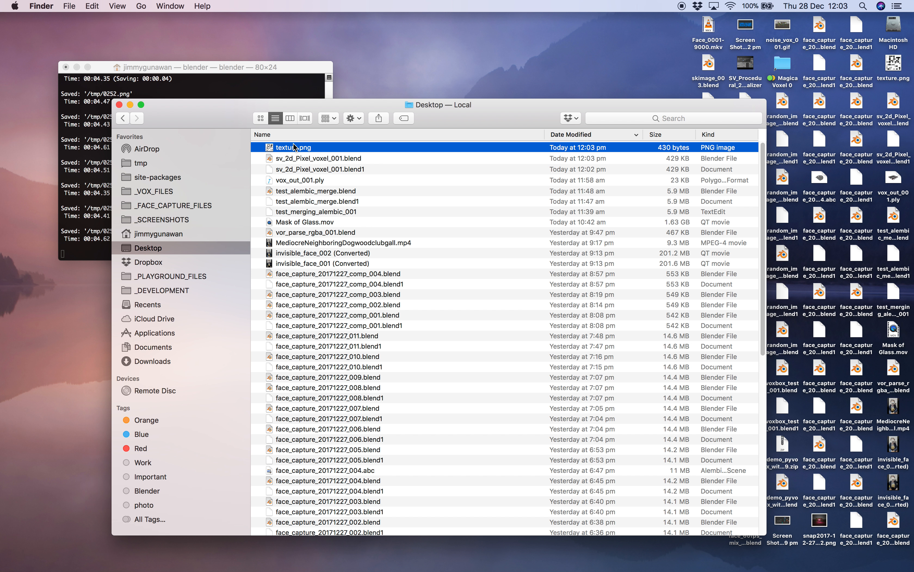
- Switch to MagicaVoxel and inspect the gaps and dark voxels of the 10 x 1 x 10 model from several angles
{"action": "key", "text": "ctrl+Right"}
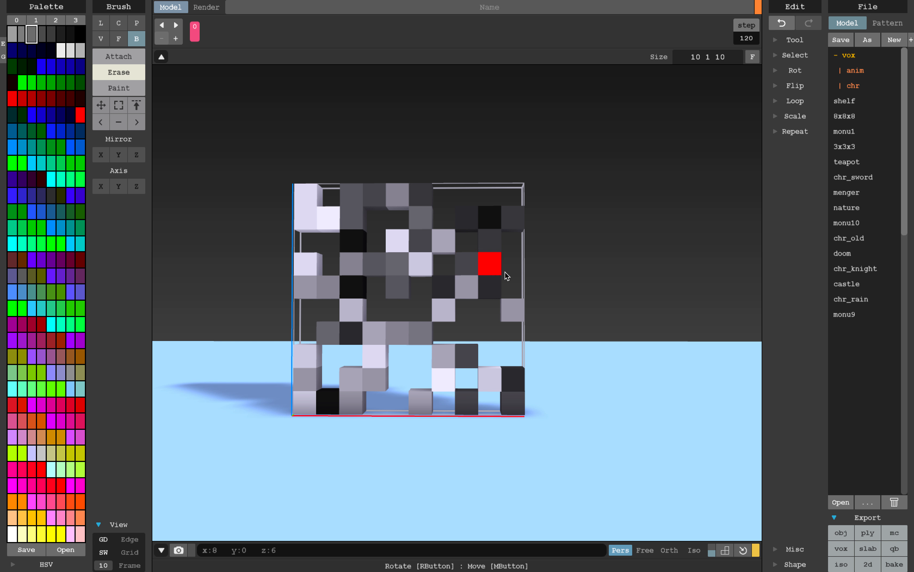
{"action": "right_click_drag", "start_coordinate": [499, 269], "coordinate": [487, 292]}
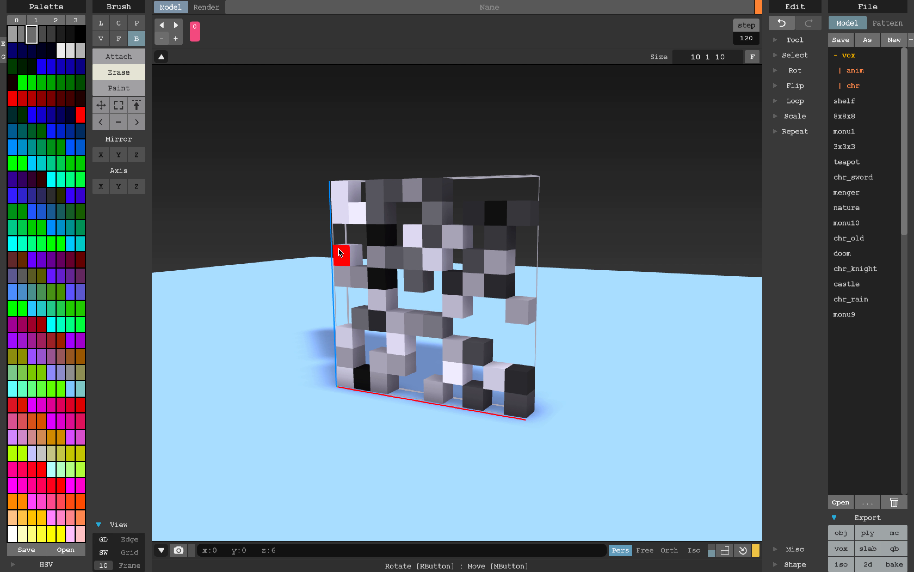
{"action": "mouse_move", "coordinate": [373, 245]}
{"action": "right_mouse_down"}
{"action": "mouse_move", "coordinate": [469, 249]}
{"action": "mouse_move", "coordinate": [384, 277]}
{"action": "right_mouse_up"}
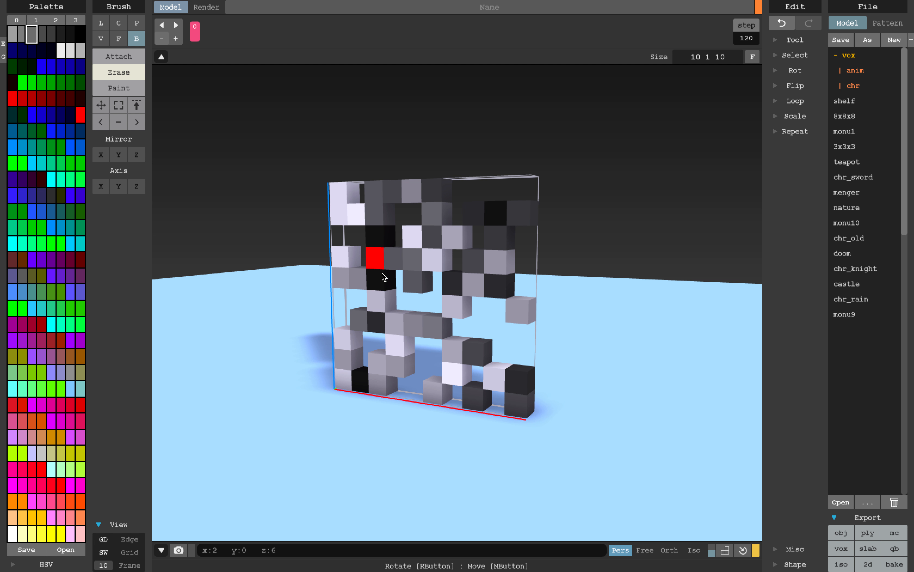
{"action": "mouse_move", "coordinate": [558, 296]}
{"action": "right_mouse_down"}
{"action": "mouse_move", "coordinate": [492, 300]}
{"action": "mouse_move", "coordinate": [557, 285]}
{"action": "mouse_move", "coordinate": [526, 295]}
{"action": "mouse_move", "coordinate": [457, 271]}
{"action": "mouse_move", "coordinate": [547, 265]}
{"action": "mouse_move", "coordinate": [527, 262]}
{"action": "mouse_move", "coordinate": [535, 290]}
{"action": "mouse_move", "coordinate": [364, 183]}
{"action": "right_mouse_up"}
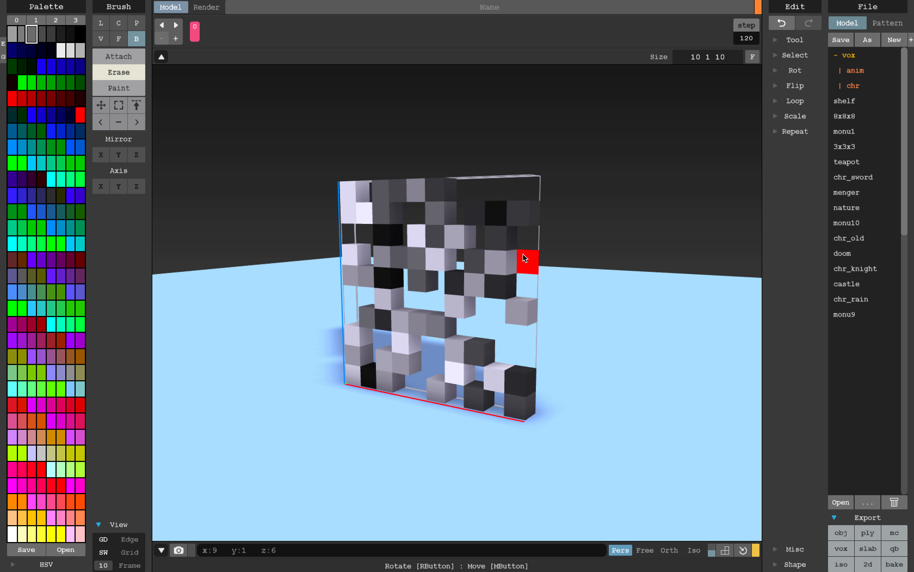
{"action": "mouse_move", "coordinate": [517, 409]}
{"action": "right_mouse_down"}
{"action": "mouse_move", "coordinate": [434, 303]}
{"action": "mouse_move", "coordinate": [342, 227]}
{"action": "mouse_move", "coordinate": [528, 268]}
{"action": "right_mouse_up"}
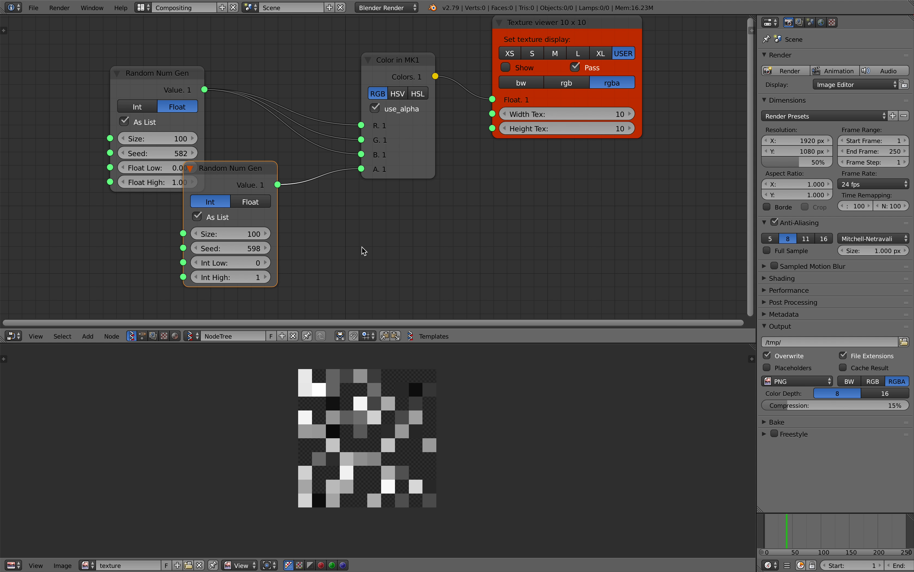
- In Blender, spread the Float and Int Random Num Gen nodes apart to make room for more nodes
{"action": "left_click_drag", "start_coordinate": [265, 193], "coordinate": [256, 199]}
{"action": "left_click_drag", "start_coordinate": [144, 74], "coordinate": [102, 57]}
{"action": "middle_click_drag", "start_coordinate": [165, 116], "coordinate": [184, 149]}
{"action": "key", "text": "s"}
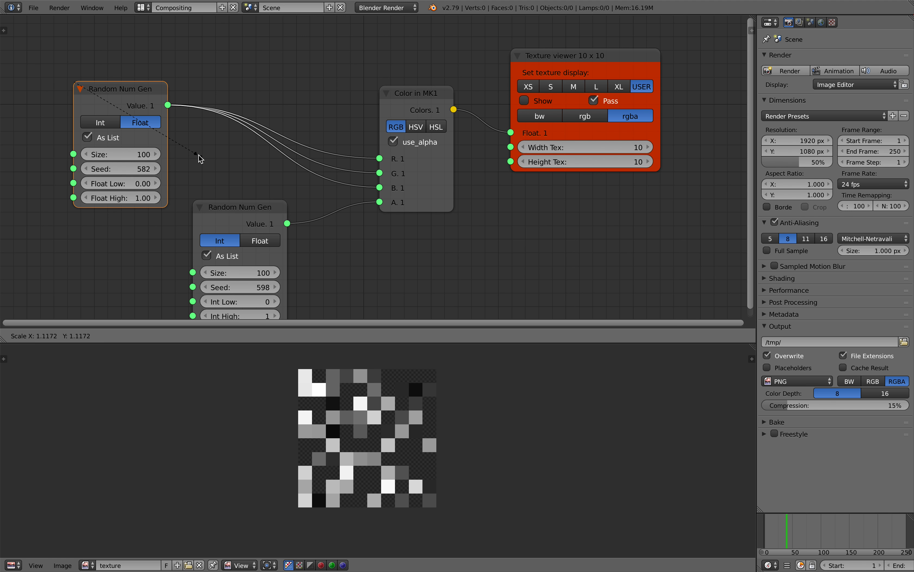
{"action": "left_click", "coordinate": [201, 158]}
{"action": "left_click_drag", "start_coordinate": [150, 104], "coordinate": [95, 30]}
{"action": "scroll", "coordinate": [132, 62], "scroll_direction": "down", "scroll_amount": 2}
{"action": "middle_click_drag", "start_coordinate": [161, 78], "coordinate": [218, 77]}
{"action": "left_click_drag", "start_coordinate": [163, 39], "coordinate": [128, 35]}
- Duplicate the Float Random Num Gen node twice and link the copies to the G and B inputs of Color in
{"action": "key", "text": "shift+d"}
{"action": "left_click", "coordinate": [123, 177]}
{"action": "key", "text": "shift+d"}
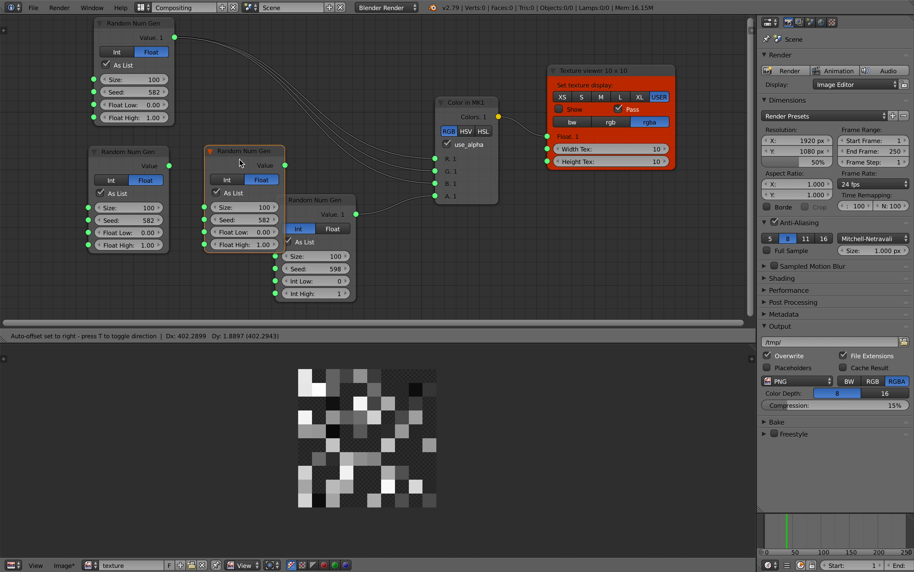
{"action": "left_click", "coordinate": [227, 165]}
{"action": "left_click_drag", "start_coordinate": [311, 200], "coordinate": [349, 210]}
{"action": "middle_click_drag", "start_coordinate": [352, 159], "coordinate": [357, 161]}
{"action": "left_click_drag", "start_coordinate": [290, 163], "coordinate": [440, 185]}
{"action": "left_click_drag", "start_coordinate": [174, 168], "coordinate": [440, 174]}
- Set the Seed to 694 on the G generator, 782 on the B generator and 644 on the Int generator
{"action": "left_click_drag", "start_coordinate": [244, 216], "coordinate": [274, 216]}
{"action": "left_click_drag", "start_coordinate": [134, 222], "coordinate": [155, 223]}
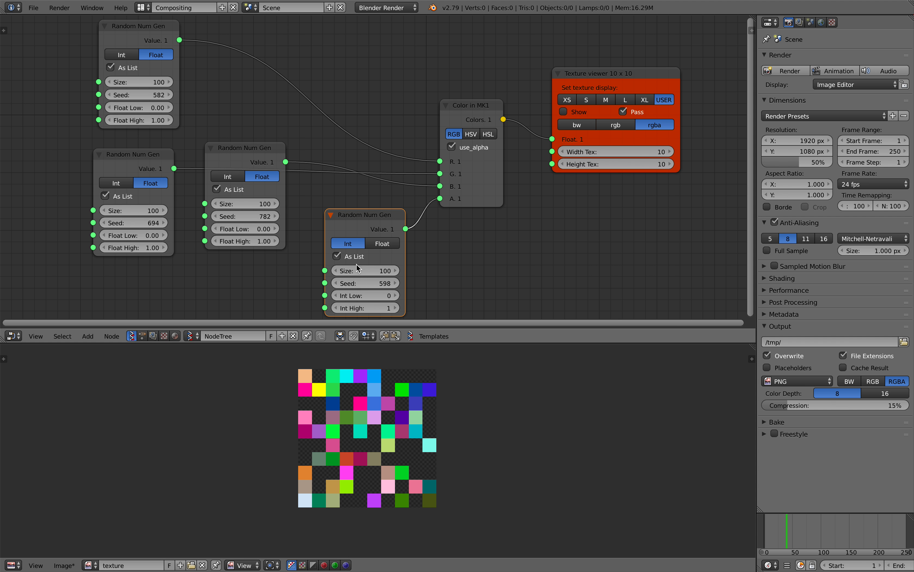
{"action": "left_click_drag", "start_coordinate": [363, 283], "coordinate": [382, 283]}
- Add a Frame info node and link its Current Frame output to the Int generator's Seed
{"action": "key", "text": "Home"}
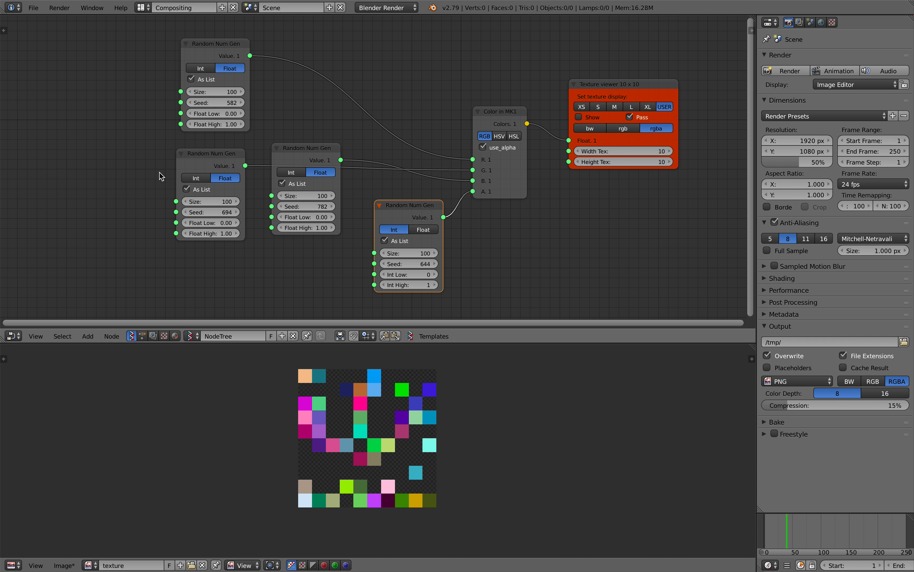
{"action": "key", "text": "shift+a"}
{"action": "left_click", "coordinate": [160, 173]}
{"action": "type", "text": "fra"}
{"action": "left_click", "coordinate": [173, 214]}
{"action": "left_click", "coordinate": [63, 190]}
{"action": "left_click_drag", "start_coordinate": [140, 205], "coordinate": [376, 264]}
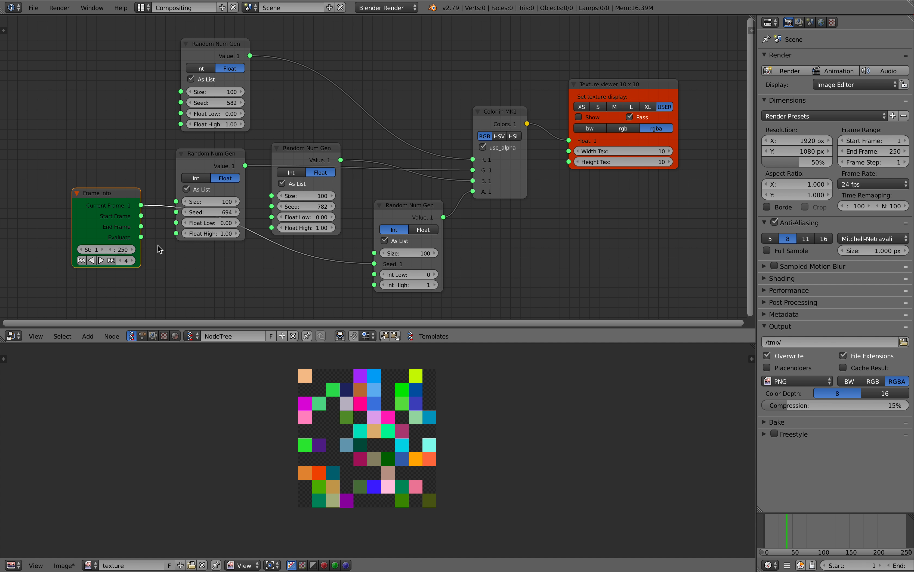
- Place the Frame info node below the Float generators and scrub the timeline to test the changing alpha pattern
{"action": "left_click_drag", "start_coordinate": [107, 212], "coordinate": [97, 250]}
{"action": "left_click_drag", "start_coordinate": [788, 537], "coordinate": [818, 536]}
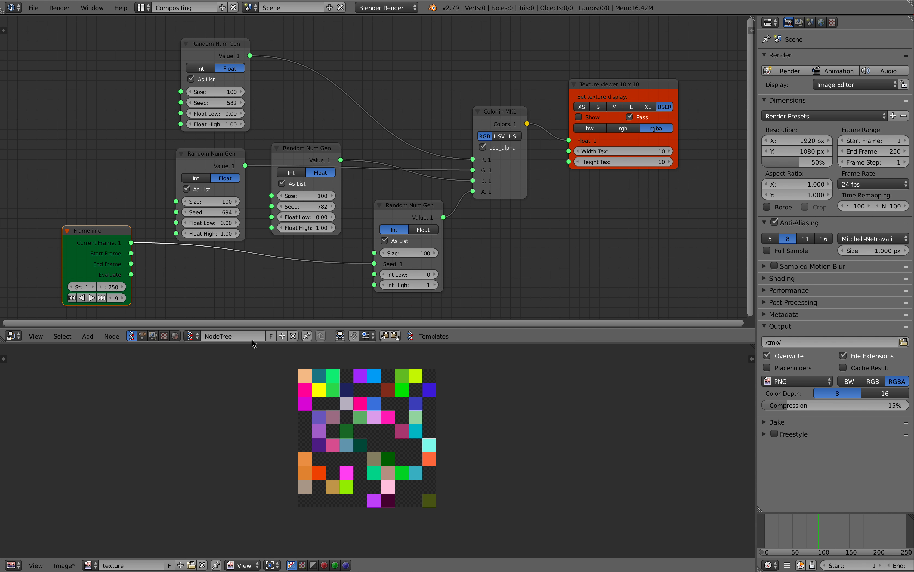
{"action": "left_click_drag", "start_coordinate": [114, 236], "coordinate": [126, 231]}
- Set the timeline's end frame to 20
{"action": "scroll", "coordinate": [809, 540], "scroll_direction": "down", "scroll_amount": 1}
{"action": "scroll", "coordinate": [844, 566], "scroll_direction": "down", "scroll_amount": 2}
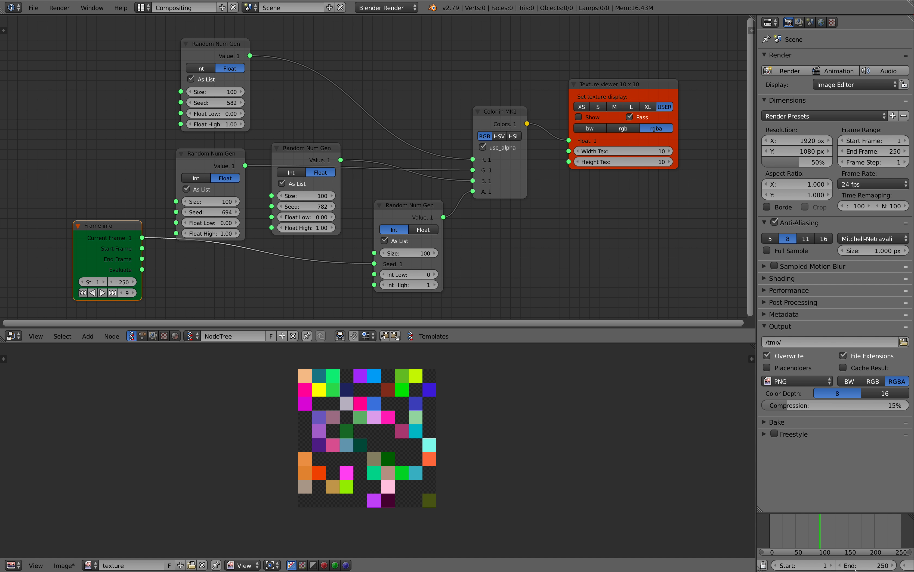
{"action": "left_click", "coordinate": [855, 567]}
{"action": "type", "text": "20"}
{"action": "key", "text": "Return"}
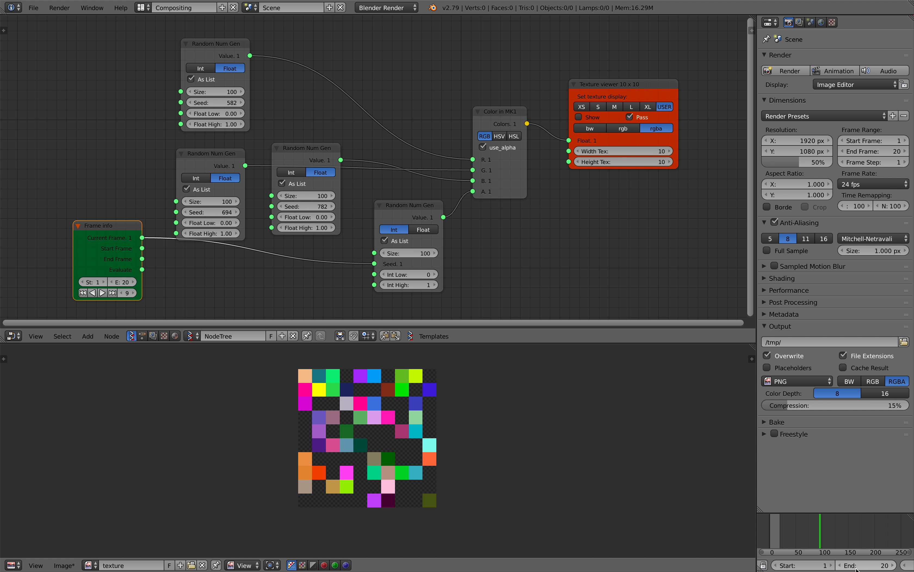
{"action": "scroll", "coordinate": [845, 533], "scroll_direction": "up", "scroll_amount": 6}
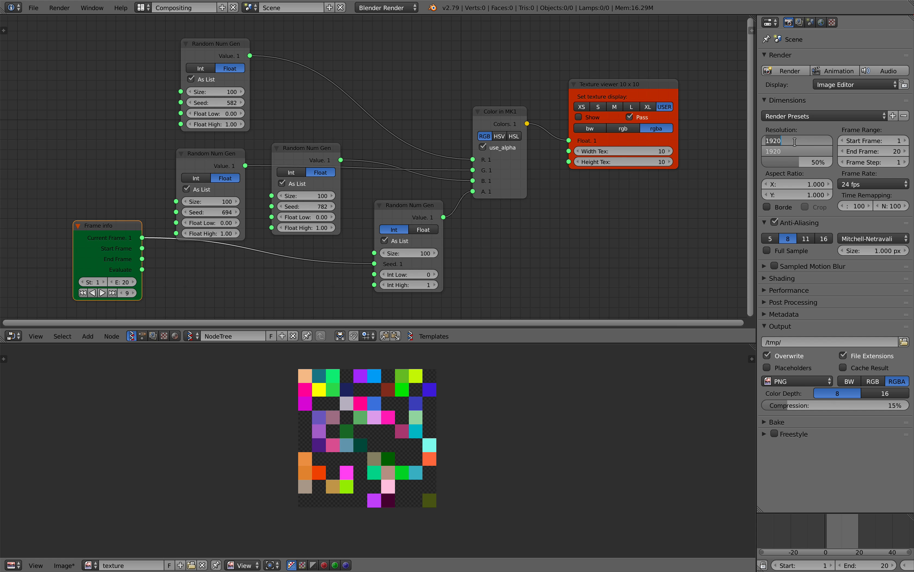
- Set the render resolution to 10 x 10 px at 100%
{"action": "key", "text": "Return"}
{"action": "key", "text": "ctrl+s"}
{"action": "mouse_move", "coordinate": [816, 165]}
{"action": "left_mouse_down"}
{"action": "mouse_move", "coordinate": [833, 164]}
{"action": "mouse_move", "coordinate": [810, 151]}
{"action": "left_mouse_up"}
{"action": "left_click", "coordinate": [827, 164]}
{"action": "type", "text": "10"}
{"action": "key", "text": "Return"}
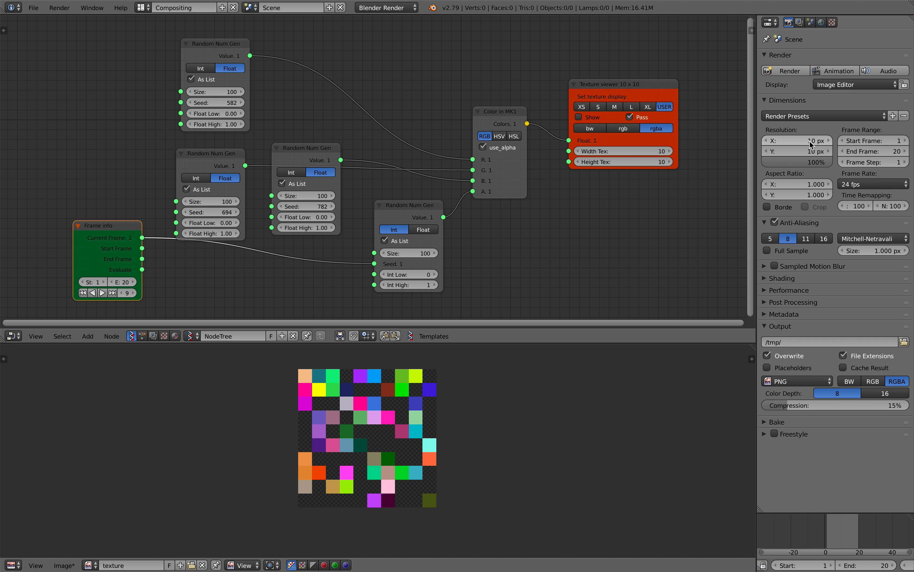
- Rearrange the G and B Float generators around the R generator and save the blend file
{"action": "scroll", "coordinate": [508, 208], "scroll_direction": "up", "scroll_amount": 1}
{"action": "left_click_drag", "start_coordinate": [306, 156], "coordinate": [169, 272]}
{"action": "left_click_drag", "start_coordinate": [181, 155], "coordinate": [77, 107]}
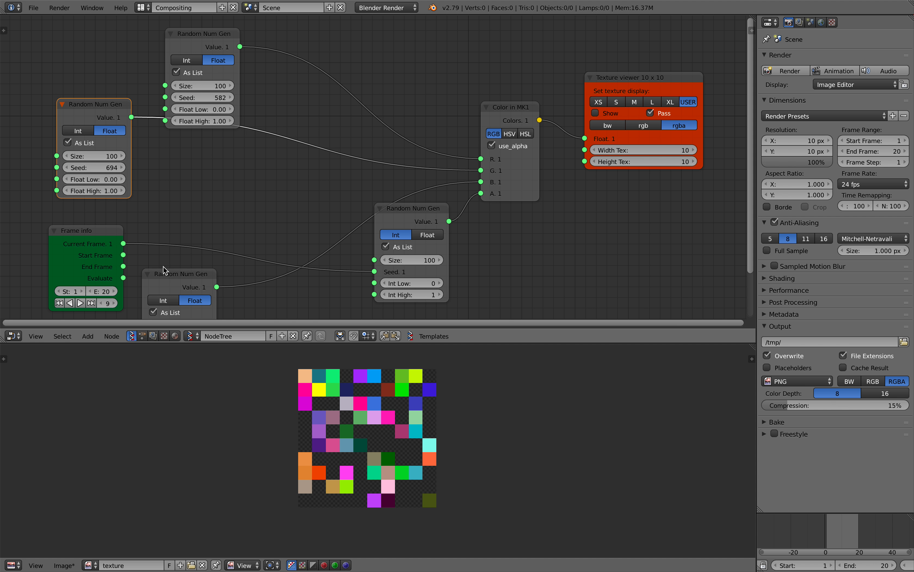
{"action": "left_click_drag", "start_coordinate": [165, 270], "coordinate": [212, 147]}
{"action": "key", "text": "ctrl+s"}
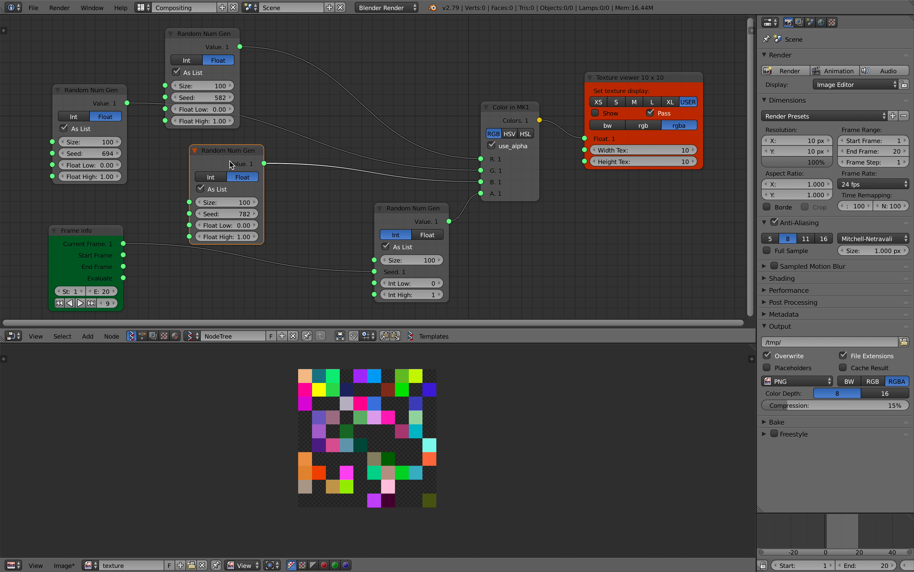
{"action": "left_click", "coordinate": [233, 162]}
- Set the Seed of the B generator to 762 and of the G generator to 730
{"action": "scroll", "coordinate": [259, 166], "scroll_direction": "left", "scroll_amount": 2}
{"action": "left_click_drag", "start_coordinate": [255, 214], "coordinate": [221, 214]}
{"action": "left_click_drag", "start_coordinate": [127, 154], "coordinate": [145, 154]}
{"action": "middle_click_drag", "start_coordinate": [156, 205], "coordinate": [212, 190]}
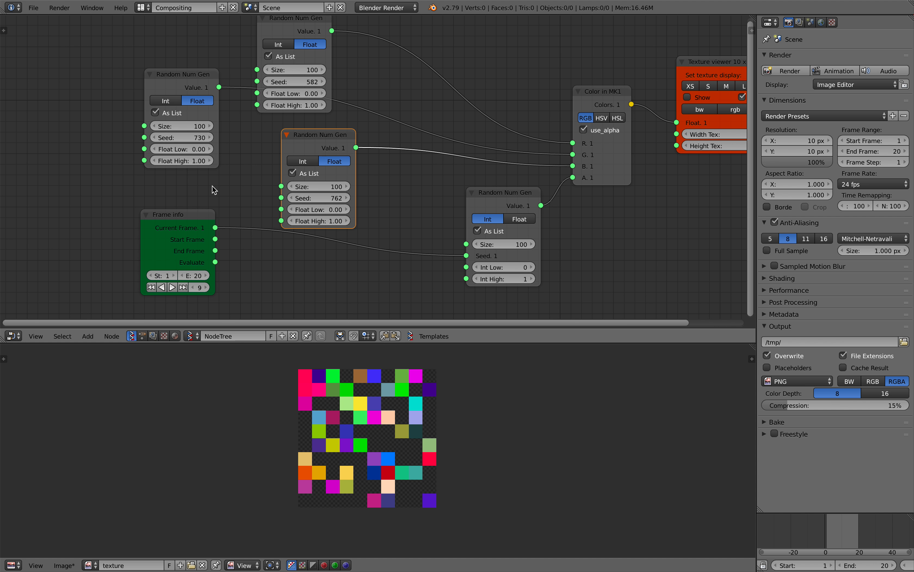
- Move the Frame info node away from the generators and add a math node with its function set to Add
{"action": "left_click_drag", "start_coordinate": [191, 215], "coordinate": [88, 229]}
{"action": "scroll", "coordinate": [96, 226], "scroll_direction": "down", "scroll_amount": 3}
{"action": "middle_click_drag", "start_coordinate": [102, 226], "coordinate": [124, 219]}
{"action": "left_click_drag", "start_coordinate": [150, 213], "coordinate": [61, 236]}
{"action": "key", "text": "alt+space"}
{"action": "type", "text": "math"}
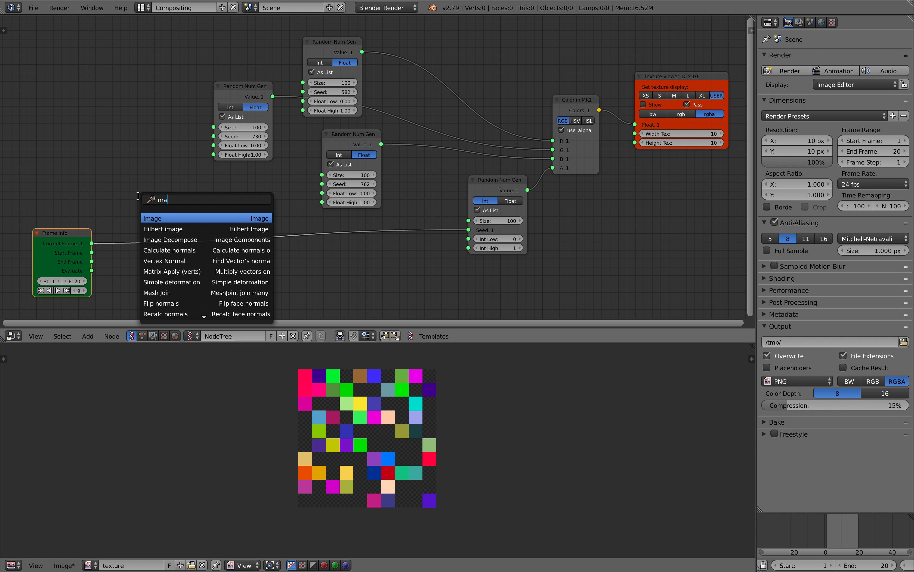
{"action": "left_click", "coordinate": [159, 240]}
{"action": "scroll", "coordinate": [114, 129], "scroll_direction": "up", "scroll_amount": 2}
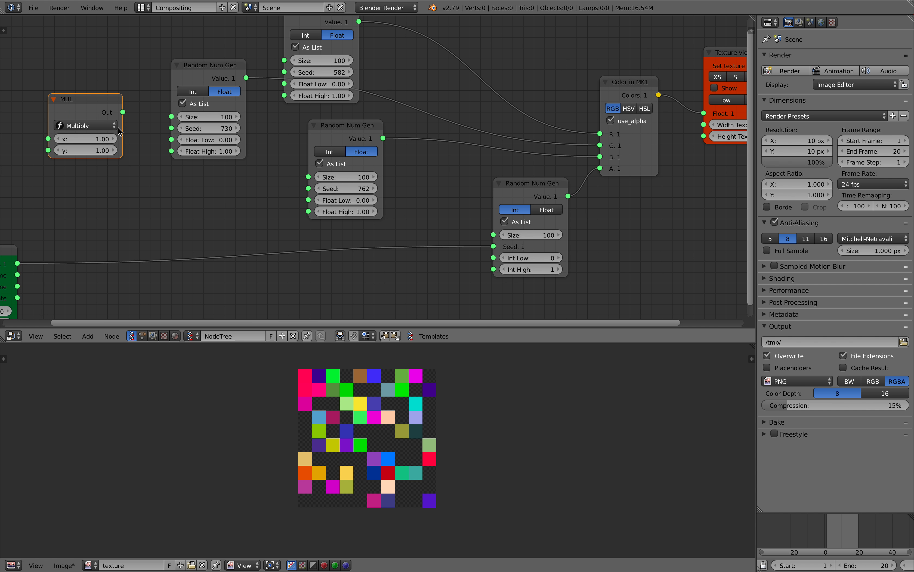
{"action": "left_click", "coordinate": [94, 125]}
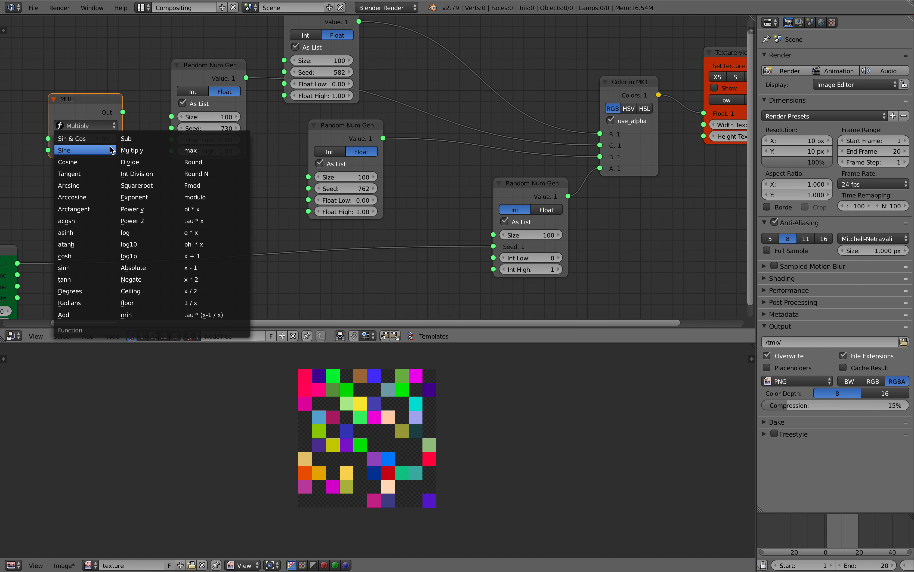
{"action": "left_click", "coordinate": [87, 315]}
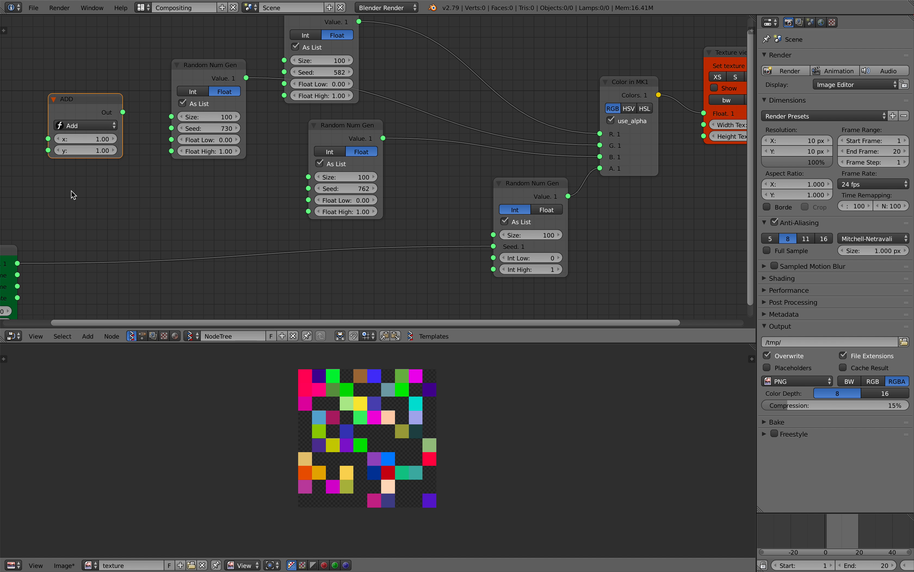
- Set the Add node's x and y to 2.00 and move it up beside the G generator
{"action": "type", "text": "2"}
{"action": "key", "text": "Return"}
{"action": "left_click_drag", "start_coordinate": [90, 109], "coordinate": [93, 74]}
{"action": "key", "text": "Return"}
- Duplicate the Add node twice and set the copies' y values to 4.00 and 8.00
{"action": "key", "text": "shift+d"}
{"action": "left_click", "coordinate": [97, 150]}
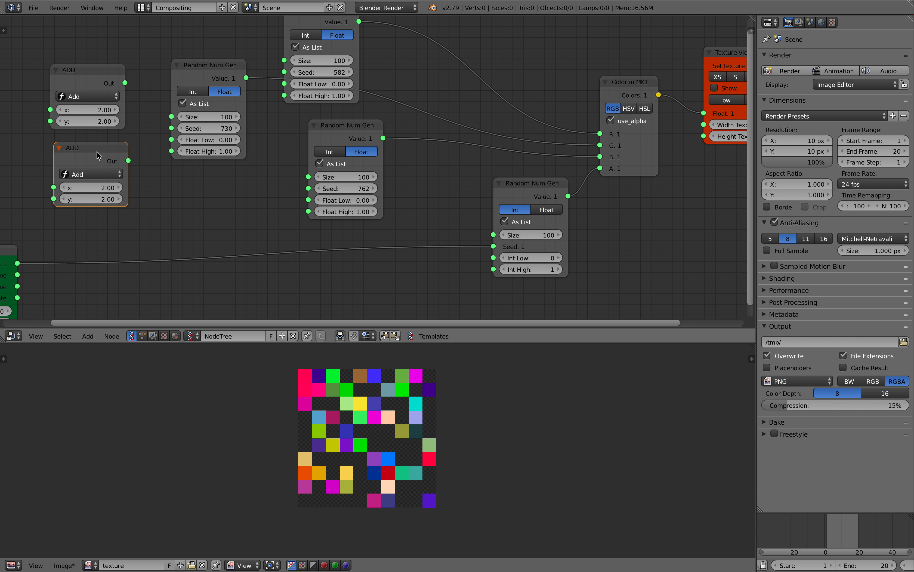
{"action": "key", "text": "shift+d"}
{"action": "left_click", "coordinate": [203, 184]}
{"action": "scroll", "coordinate": [157, 185], "scroll_direction": "down", "scroll_amount": 1}
{"action": "scroll", "coordinate": [159, 189], "scroll_direction": "down", "scroll_amount": 1}
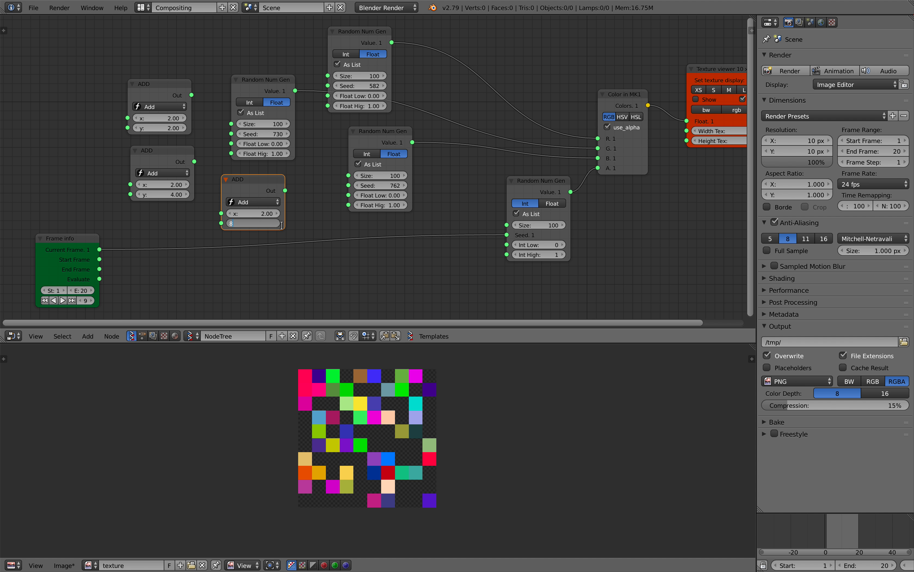
- Link Current Frame of the Frame info node to the x input of all three Add nodes
{"action": "left_click_drag", "start_coordinate": [99, 250], "coordinate": [221, 213]}
{"action": "key", "text": "g"}
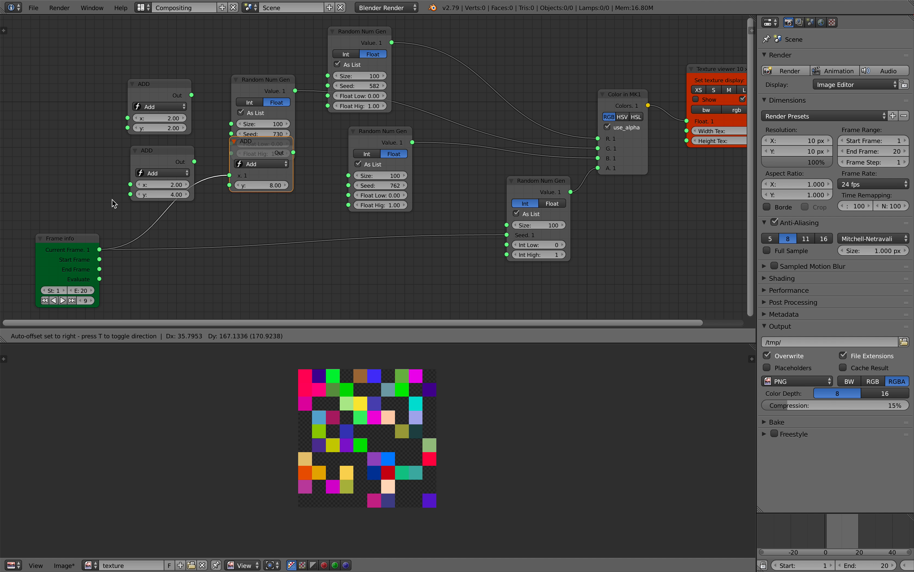
{"action": "left_click", "coordinate": [110, 245]}
{"action": "left_click_drag", "start_coordinate": [99, 249], "coordinate": [130, 185]}
{"action": "left_click_drag", "start_coordinate": [100, 249], "coordinate": [127, 118]}
- Link the three Add outputs to the Seed inputs of the R, G and B Float generators
{"action": "left_click_drag", "start_coordinate": [192, 95], "coordinate": [326, 86]}
{"action": "left_click_drag", "start_coordinate": [191, 95], "coordinate": [231, 134]}
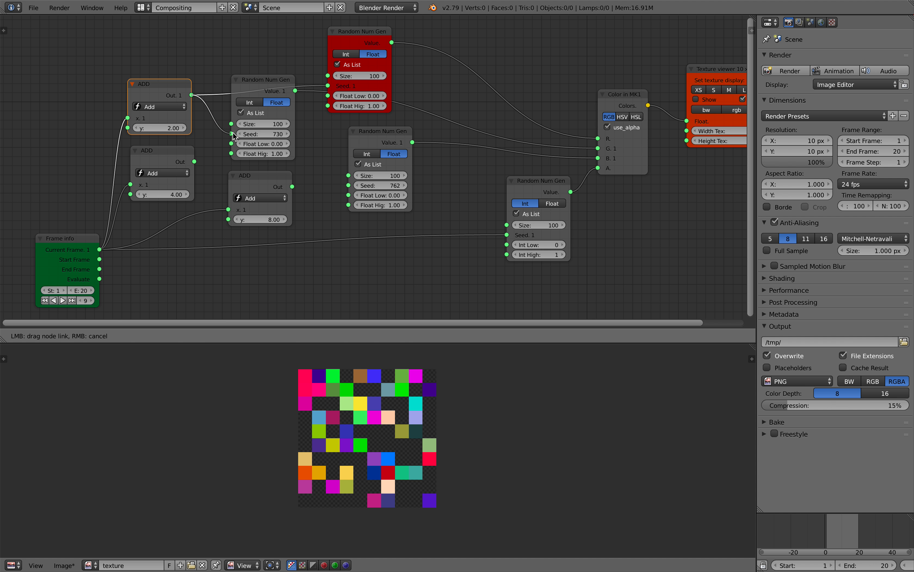
{"action": "left_click_drag", "start_coordinate": [195, 161], "coordinate": [231, 134]}
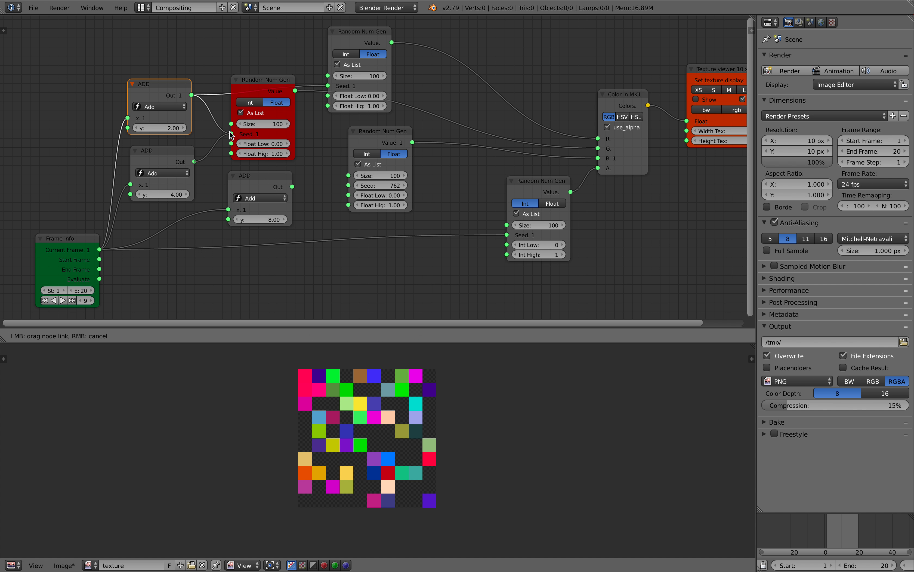
{"action": "left_click_drag", "start_coordinate": [292, 186], "coordinate": [348, 186]}
{"action": "left_click_drag", "start_coordinate": [268, 183], "coordinate": [241, 196]}
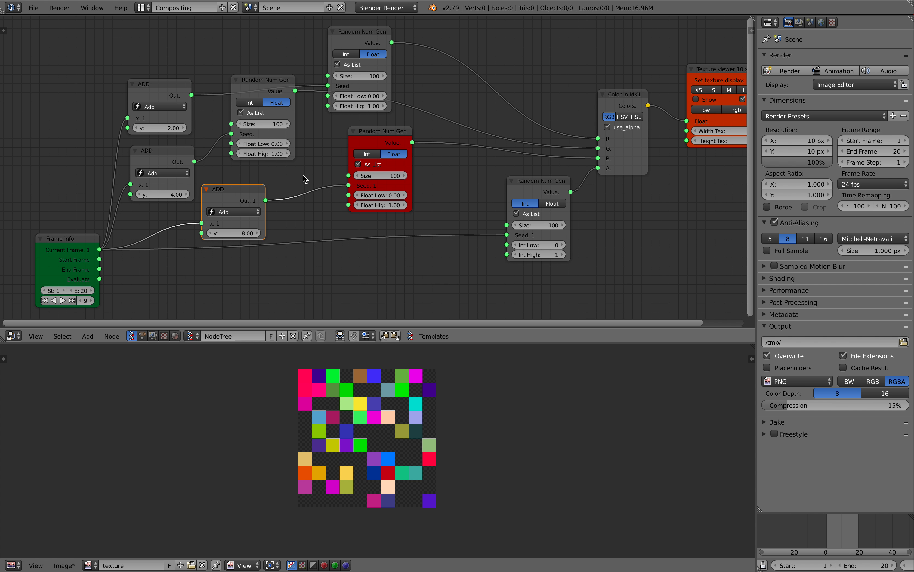
- Insert a Float to Int node between the Add node with y 8.00 and the B generator's Seed
{"action": "key", "text": "space"}
{"action": "type", "text": "float"}
{"action": "key", "text": "Down"}
{"action": "key", "text": "Down"}
{"action": "key", "text": "Return"}
{"action": "left_click", "coordinate": [319, 195]}
- Duplicate the Float to Int node onto the links from the other two Add nodes to their generators' Seeds
{"action": "key", "text": "shift+d"}
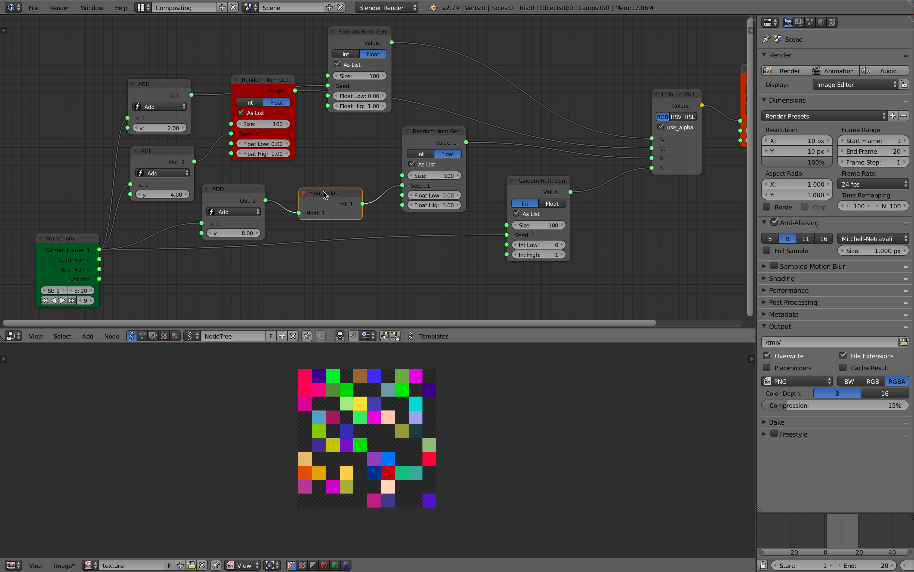
{"action": "left_click", "coordinate": [247, 151]}
{"action": "key", "text": "shift+d"}
{"action": "left_click", "coordinate": [252, 90]}
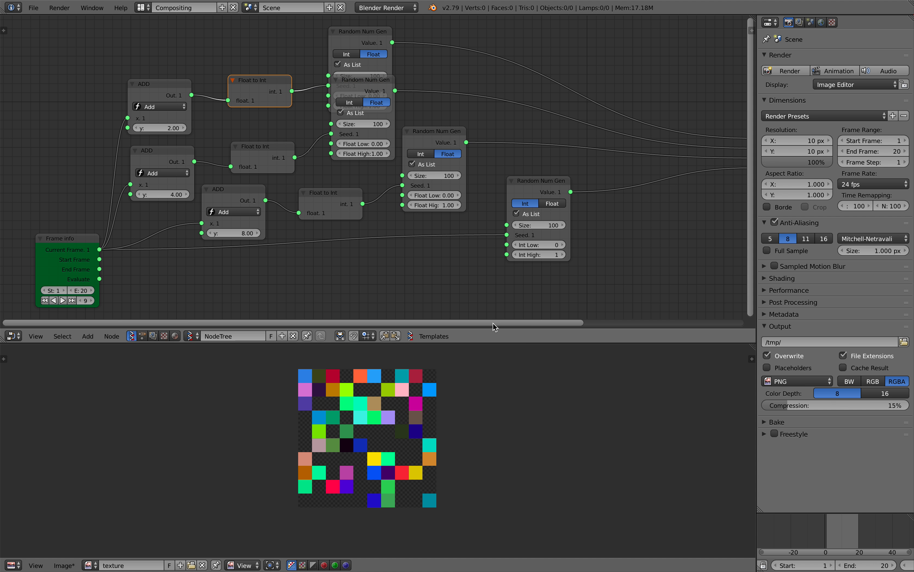
- Preview a different animation frame of the texture and save over sv_2d_Pixel_voxel_001.blend
{"action": "left_click_drag", "start_coordinate": [830, 530], "coordinate": [844, 526]}
{"action": "middle_click_drag", "start_coordinate": [506, 216], "coordinate": [428, 218]}
{"action": "key", "text": "ctrl+s"}
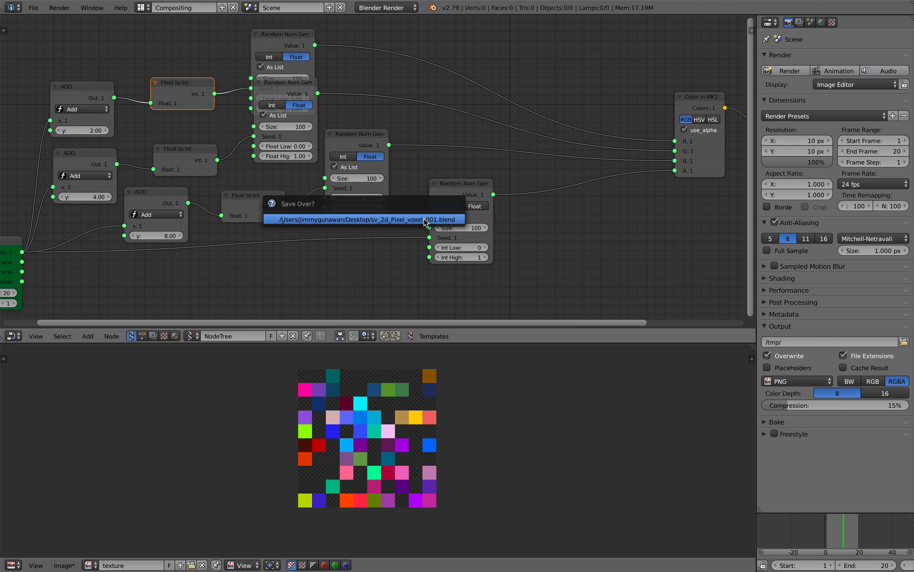
{"action": "left_click", "coordinate": [428, 219]}
- Move the Texture viewer node slightly away from the Color in node and save the file
{"action": "middle_click_drag", "start_coordinate": [366, 198], "coordinate": [299, 217]}
{"action": "middle_click_drag", "start_coordinate": [571, 150], "coordinate": [280, 194]}
{"action": "scroll", "coordinate": [303, 187], "scroll_direction": "up", "scroll_amount": 1}
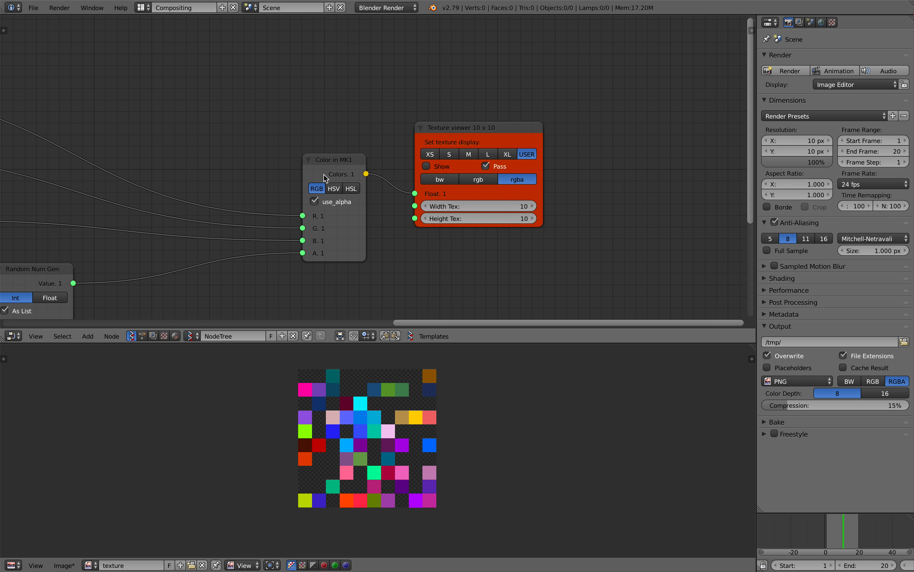
{"action": "left_click", "coordinate": [323, 174]}
{"action": "left_click_drag", "start_coordinate": [484, 131], "coordinate": [497, 122]}
{"action": "key", "text": "ctrl+s"}
{"action": "left_click", "coordinate": [497, 122]}
{"action": "scroll", "coordinate": [509, 185], "scroll_direction": "up", "scroll_amount": 1}
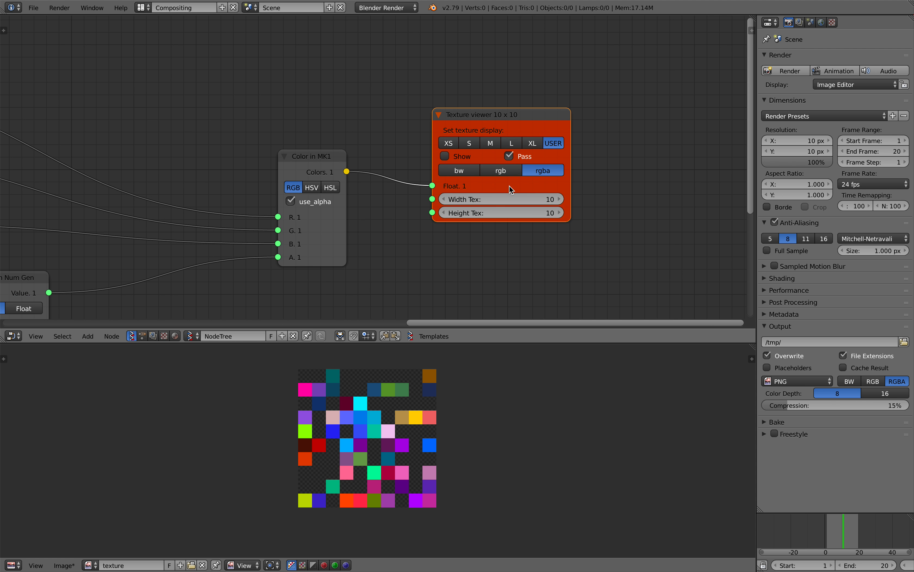
- Save the node setup again over the existing sv_2d_Pixel_voxel_001.blend
{"action": "middle_click_drag", "start_coordinate": [312, 196], "coordinate": [322, 193]}
{"action": "scroll", "coordinate": [308, 188], "scroll_direction": "up", "scroll_amount": 1}
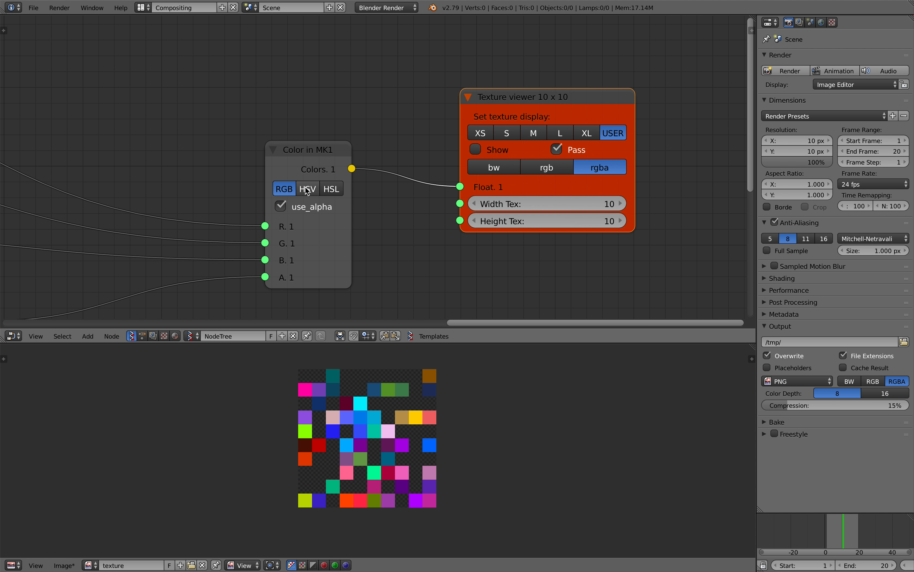
{"action": "scroll", "coordinate": [309, 192], "scroll_direction": "down", "scroll_amount": 3}
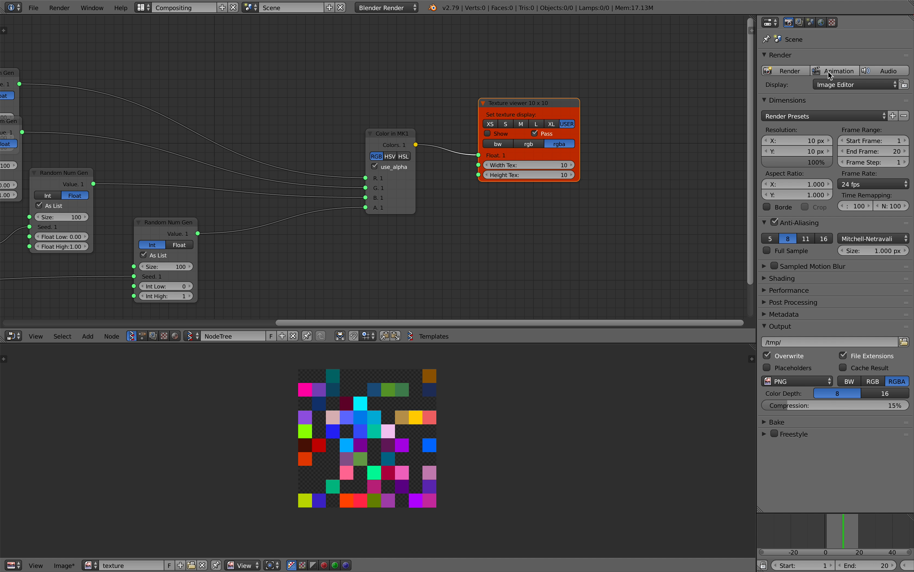
{"action": "middle_click_drag", "start_coordinate": [619, 129], "coordinate": [606, 120]}
{"action": "key", "text": "ctrl+s"}
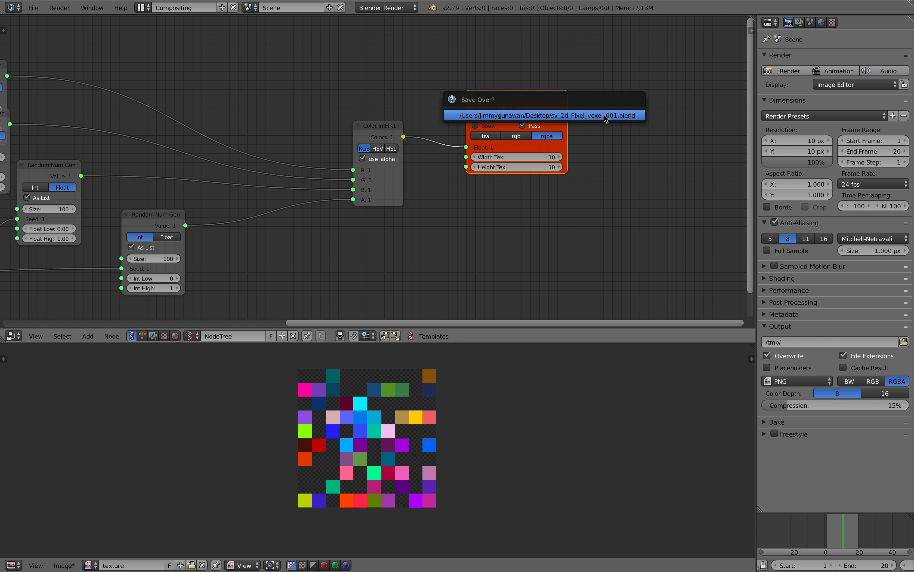
{"action": "left_click", "coordinate": [604, 115]}
{"action": "middle_click_drag", "start_coordinate": [308, 241], "coordinate": [333, 248]}
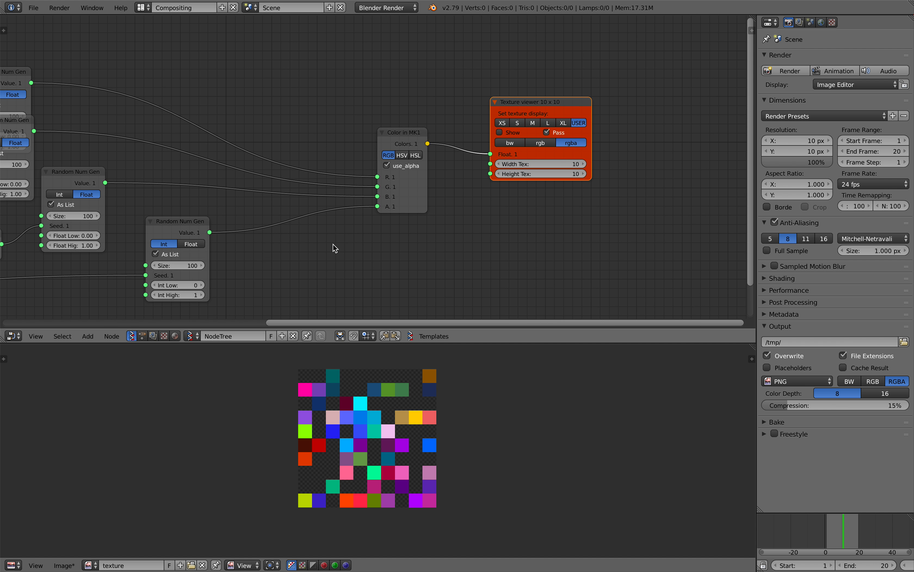
- Split off a second node editor showing the compositing nodes and enable Use Nodes
{"action": "left_click_drag", "start_coordinate": [752, 19], "coordinate": [299, 287]}
{"action": "left_click", "coordinate": [452, 336]}
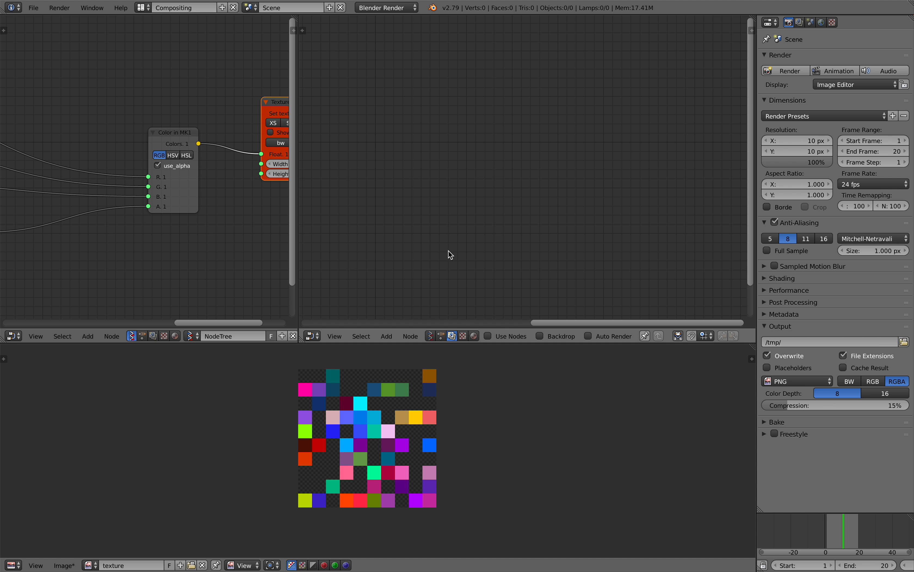
{"action": "left_click", "coordinate": [497, 335]}
{"action": "middle_click_drag", "start_coordinate": [422, 100], "coordinate": [451, 241]}
{"action": "scroll", "coordinate": [452, 242], "scroll_direction": "up", "scroll_amount": 4}
- Delete the Render Layers node and add an Image node in its place
{"action": "left_click", "coordinate": [421, 113]}
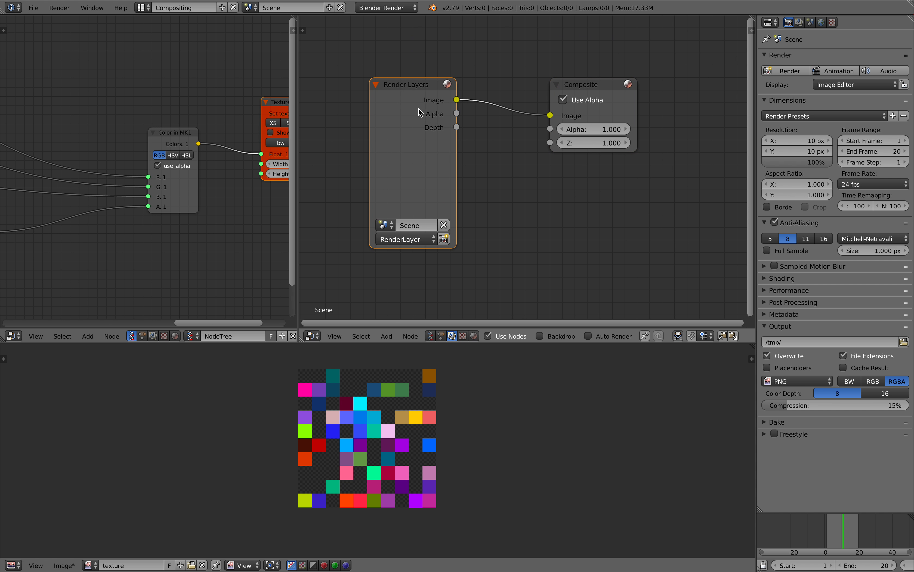
{"action": "key", "text": "x"}
{"action": "key", "text": "shift+a"}
{"action": "left_click", "coordinate": [404, 108]}
{"action": "type", "text": "image"}
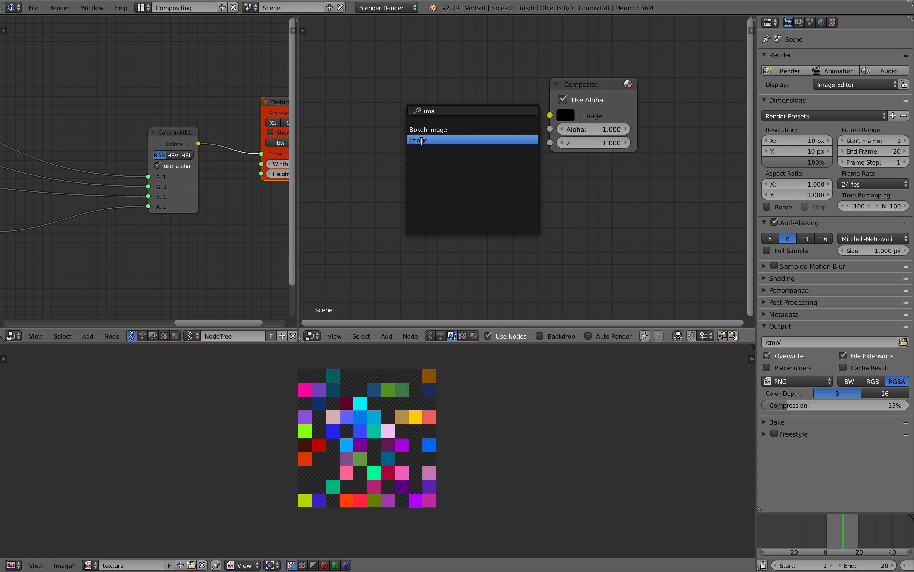
{"action": "left_click", "coordinate": [423, 141]}
- Feed the texture image from the Image node into the Composite node's Image input and render the animation
{"action": "left_click", "coordinate": [376, 248]}
{"action": "left_click", "coordinate": [373, 280]}
{"action": "left_click_drag", "start_coordinate": [446, 138], "coordinate": [550, 115]}
{"action": "left_click_drag", "start_coordinate": [595, 84], "coordinate": [595, 135]}
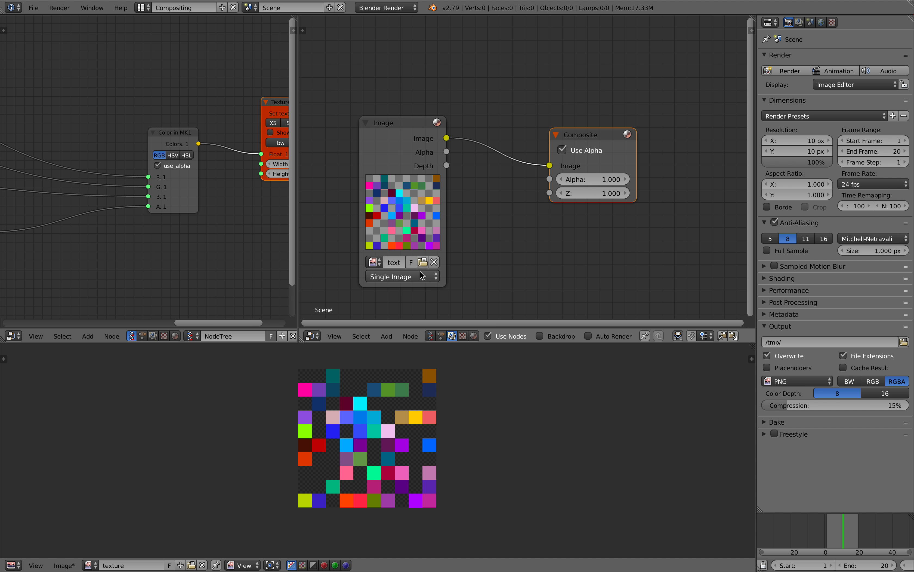
{"action": "left_click", "coordinate": [409, 133]}
{"action": "left_click", "coordinate": [837, 72]}
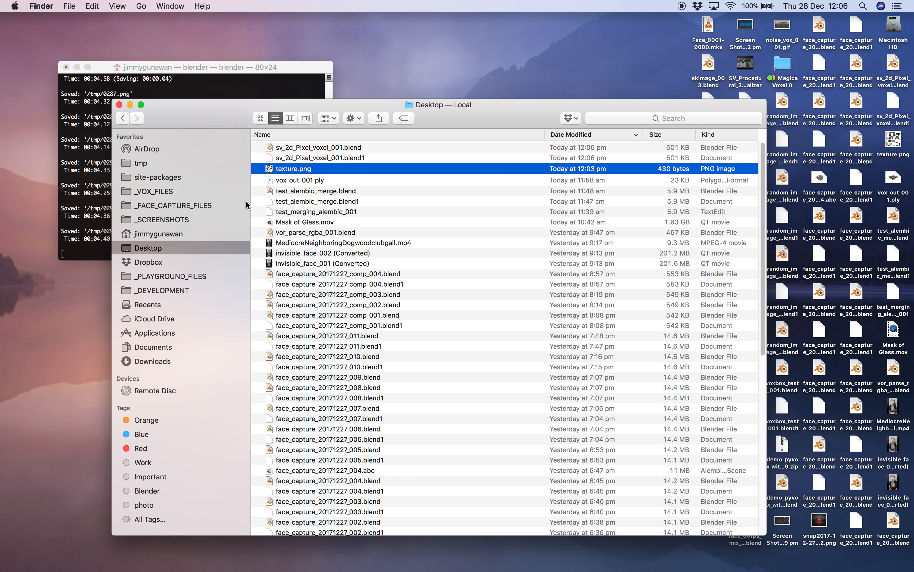
- Preview the rendered images 0001.png to 0020.png in Finder's tmp folder
{"action": "left_click", "coordinate": [165, 167]}
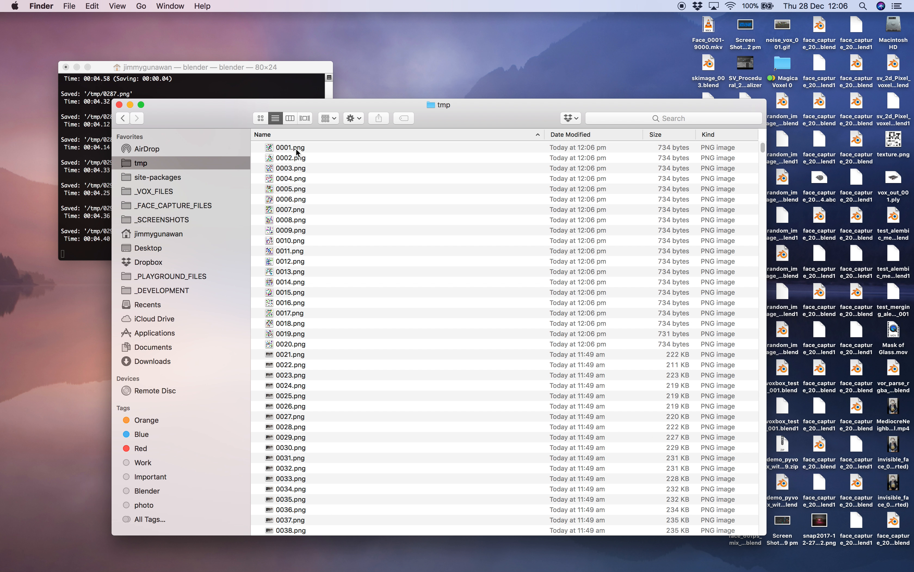
{"action": "left_click", "coordinate": [295, 148]}
{"action": "left_click", "coordinate": [320, 344], "text": "shift"}
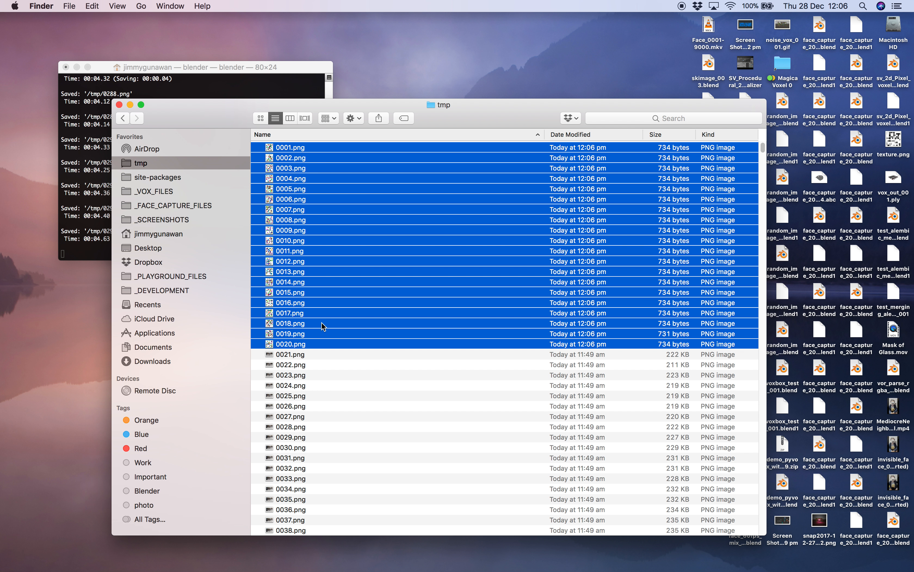
{"action": "key", "text": "space"}
{"action": "key", "text": "Right"}
{"action": "key", "text": "Right"}
{"action": "key", "text": "Right"}
{"action": "key", "text": "Right"}
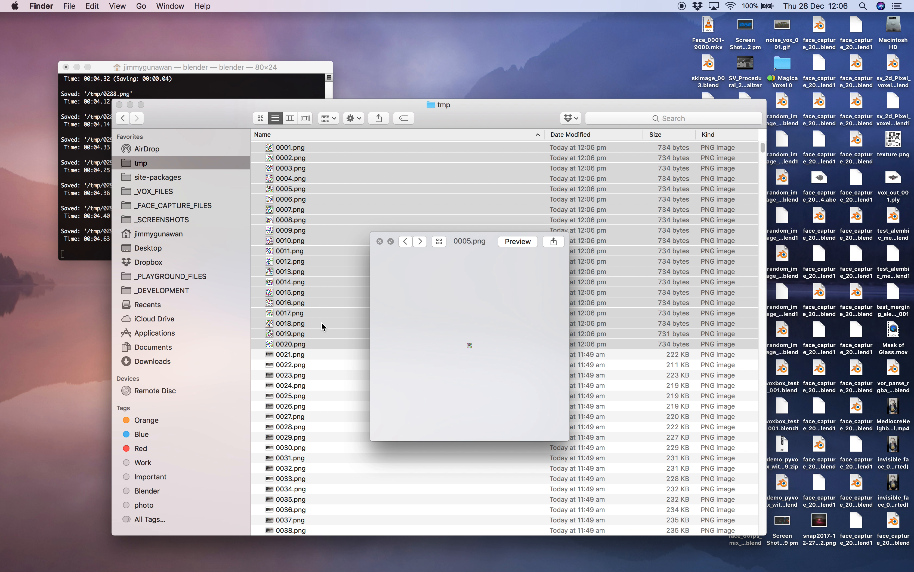
{"action": "key", "text": "space"}
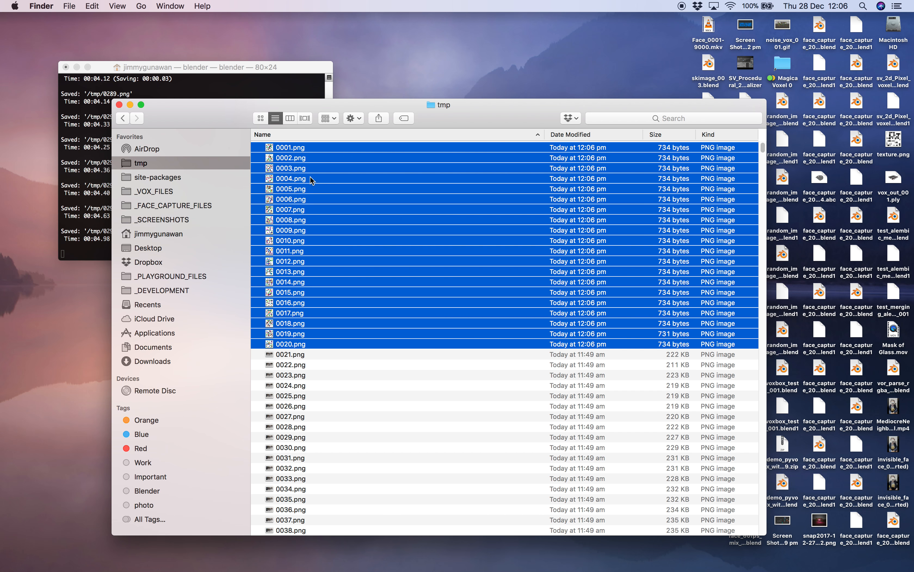
- Import 0001.png to 0020.png from the tmp folder into MagicaVoxel as animation frames
{"action": "left_click", "coordinate": [342, 375]}
{"action": "left_click", "coordinate": [304, 149]}
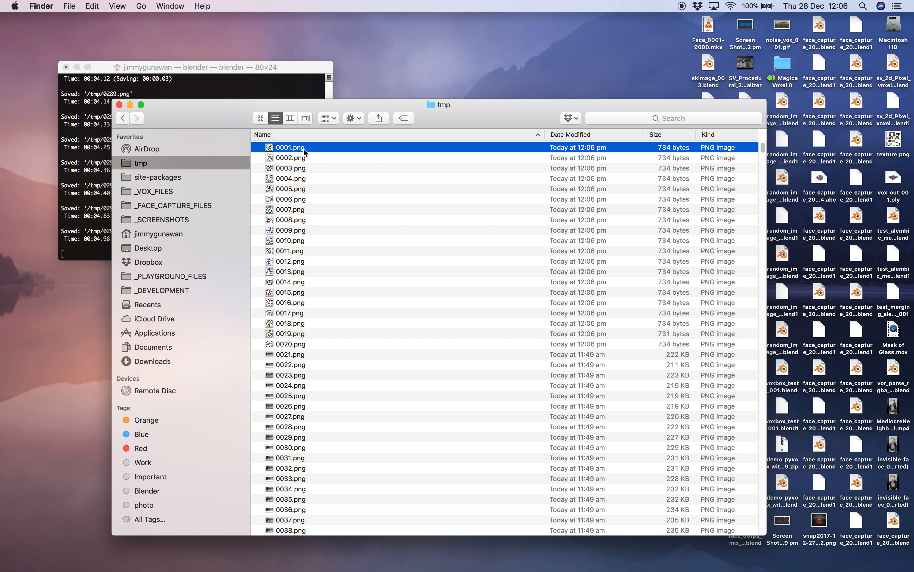
{"action": "left_click", "coordinate": [308, 340], "text": "shift"}
{"action": "key", "text": "ctrl+Right"}
{"action": "key", "text": "ctrl+Left"}
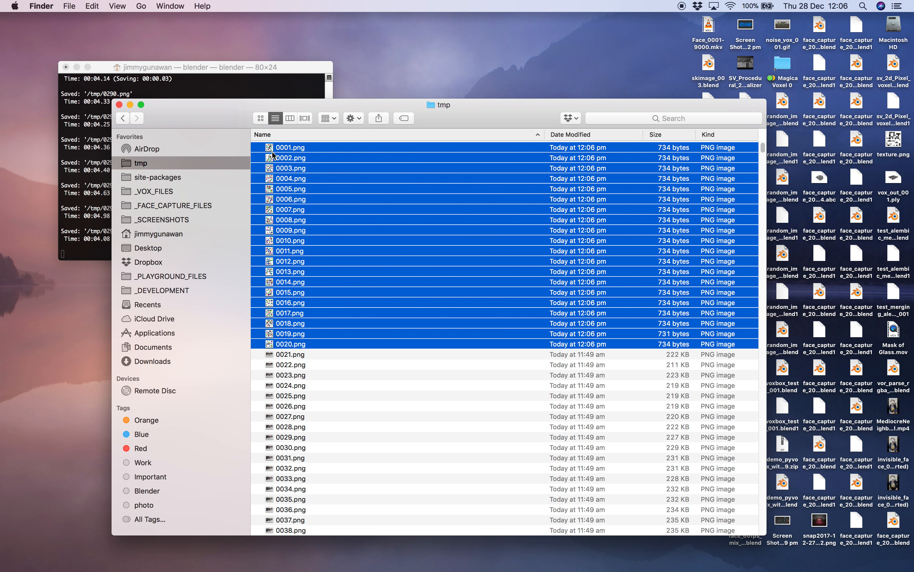
{"action": "key", "text": "ctrl+Right"}
{"action": "left_click_drag", "start_coordinate": [318, 183], "coordinate": [369, 188]}
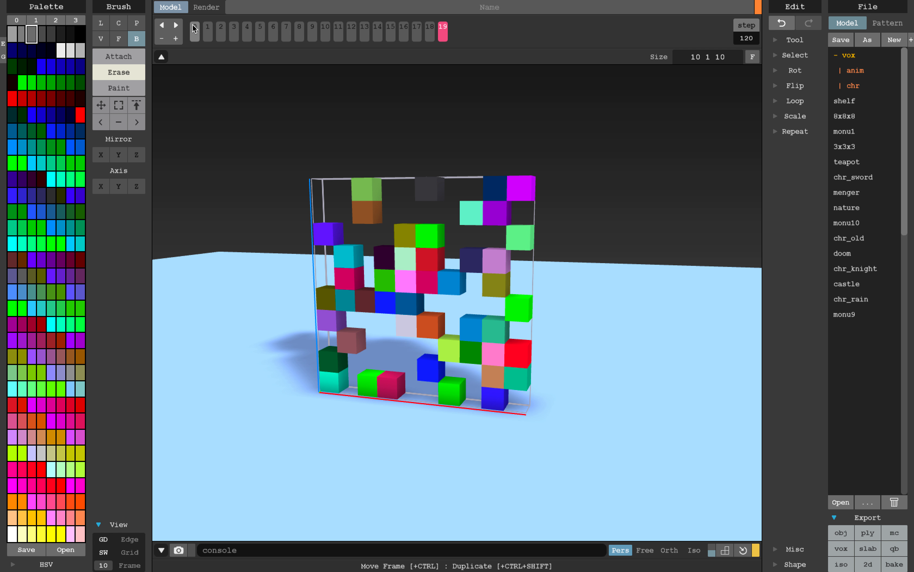
- Go through the imported animation frames one after another and examine each voxel pattern
{"action": "left_click", "coordinate": [175, 27]}
{"action": "left_click", "coordinate": [175, 27]}
{"action": "left_click", "coordinate": [175, 28]}
{"action": "left_click", "coordinate": [175, 27]}
{"action": "left_click", "coordinate": [175, 28]}
{"action": "left_click", "coordinate": [175, 28]}
{"action": "left_click", "coordinate": [174, 28]}
{"action": "left_click", "coordinate": [174, 28]}
{"action": "left_click", "coordinate": [175, 28]}
{"action": "left_click", "coordinate": [174, 28]}
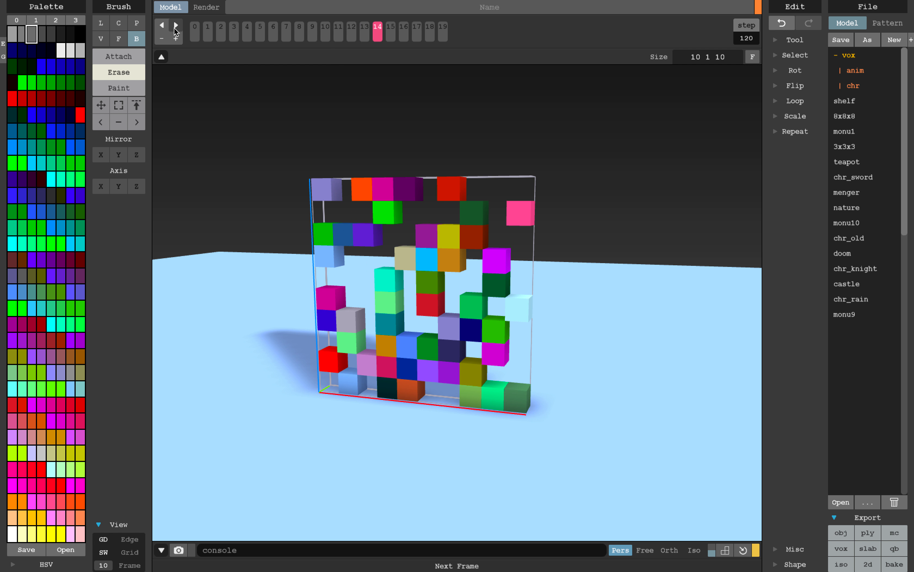
{"action": "left_click", "coordinate": [174, 28]}
{"action": "left_click", "coordinate": [175, 28]}
{"action": "left_click", "coordinate": [175, 28]}
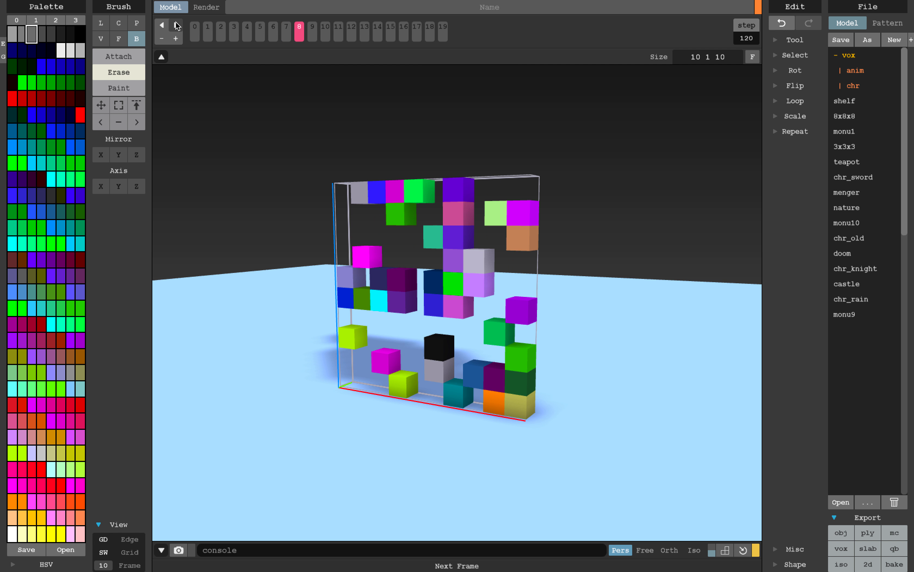
{"action": "right_click_drag", "start_coordinate": [257, 113], "coordinate": [308, 128]}
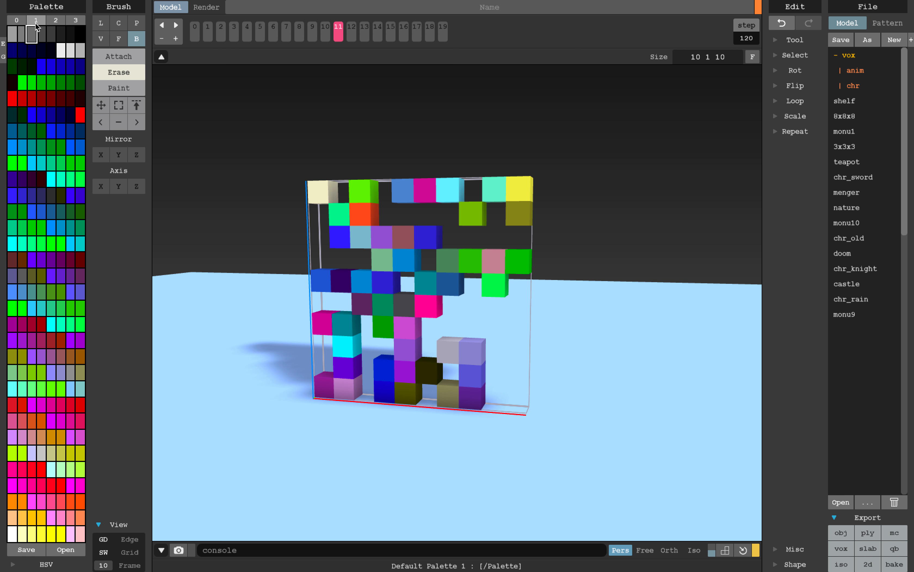
- Try the different default palettes on the voxel model and apply Default Palette 1
{"action": "left_click", "coordinate": [73, 49]}
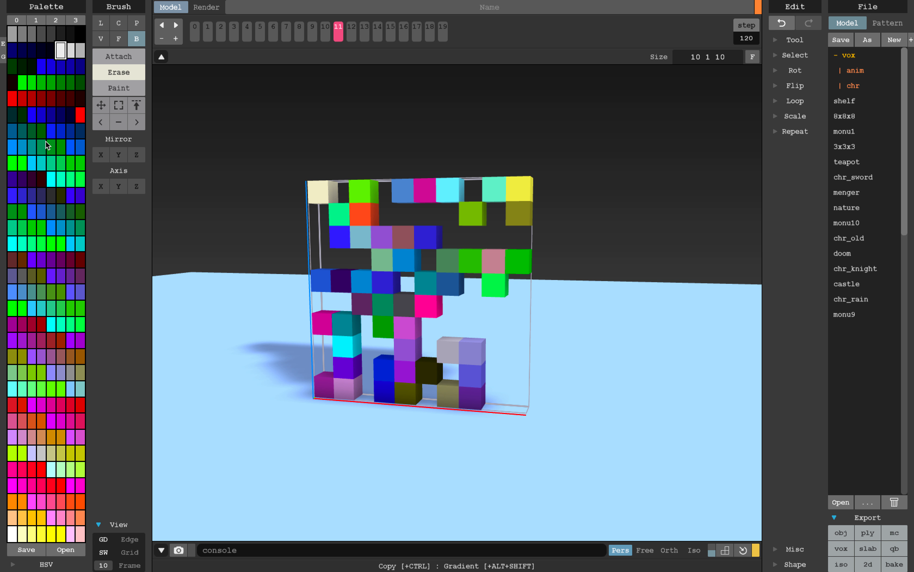
{"action": "left_click", "coordinate": [37, 21]}
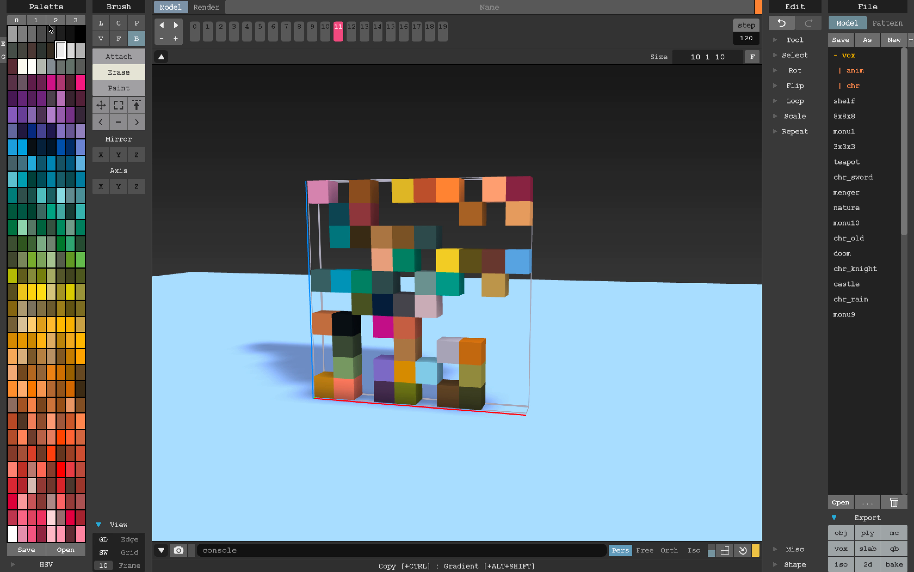
{"action": "left_click", "coordinate": [50, 21]}
{"action": "left_click", "coordinate": [38, 21]}
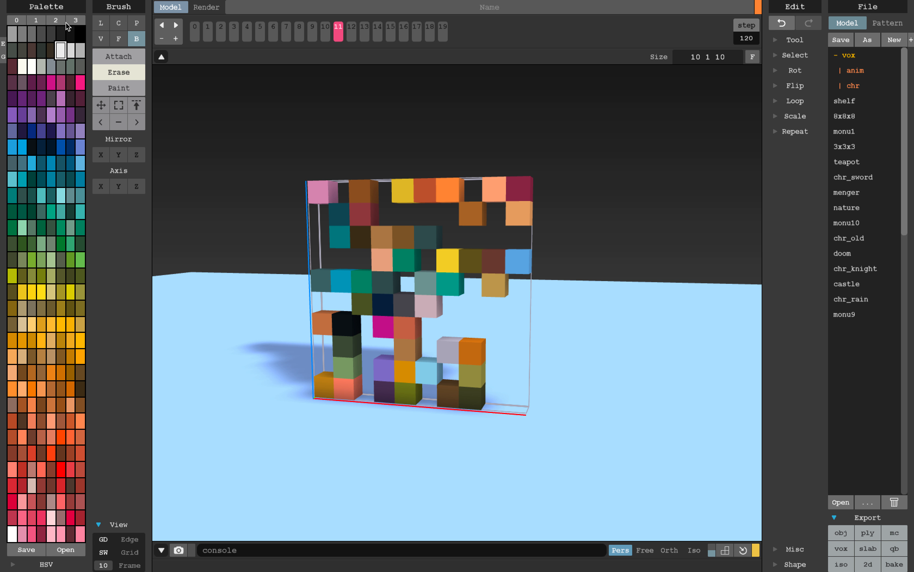
{"action": "left_click", "coordinate": [68, 22]}
{"action": "left_click", "coordinate": [56, 21]}
{"action": "left_click", "coordinate": [38, 20]}
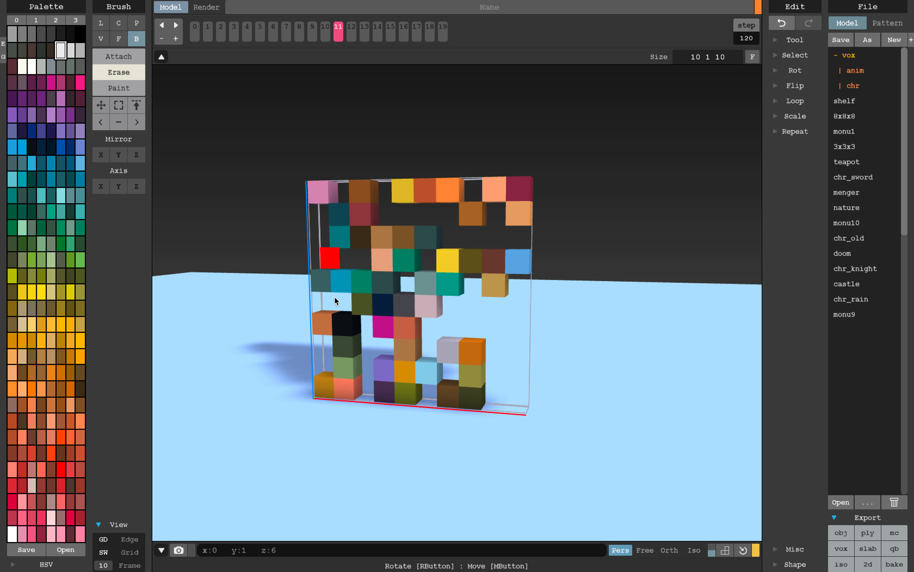
- Examine the recoloured voxel model of frame 11 in render mode from another angle
{"action": "right_click_drag", "start_coordinate": [310, 190], "coordinate": [322, 474]}
{"action": "left_click", "coordinate": [200, 11]}
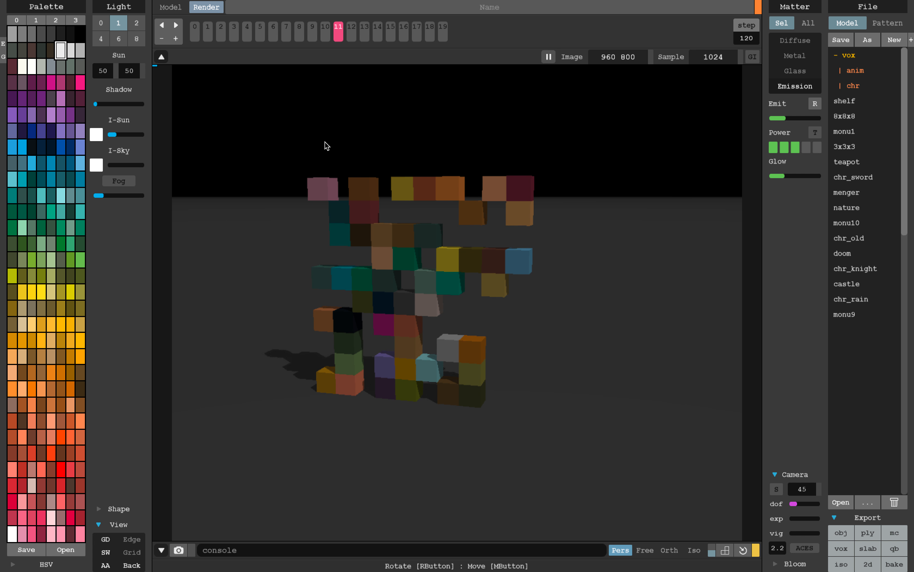
{"action": "right_click_drag", "start_coordinate": [453, 172], "coordinate": [441, 222]}
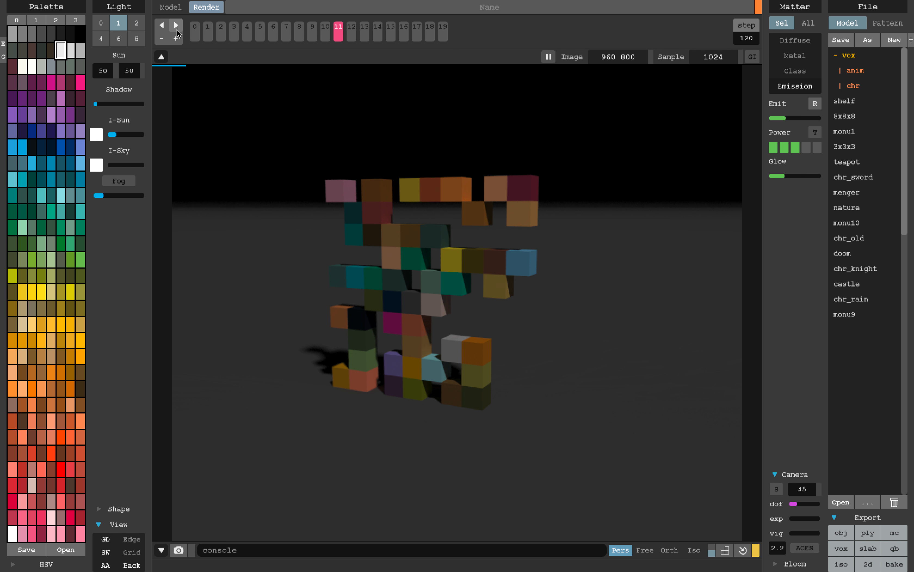
- In model mode, erase the yellow voxel in the fourth row and paint the top row's bright orange voxel bright pink
{"action": "left_click", "coordinate": [171, 8]}
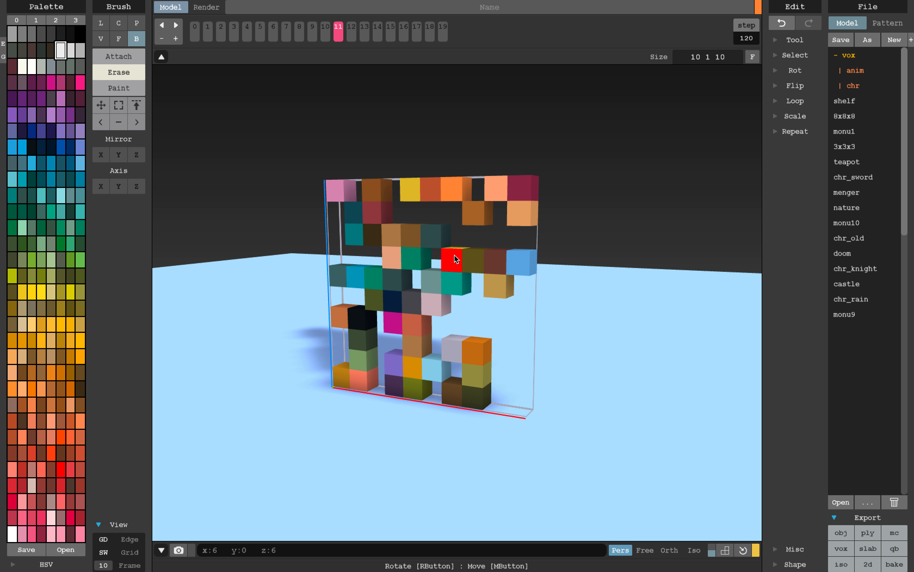
{"action": "left_click", "coordinate": [79, 82]}
{"action": "left_click", "coordinate": [447, 261]}
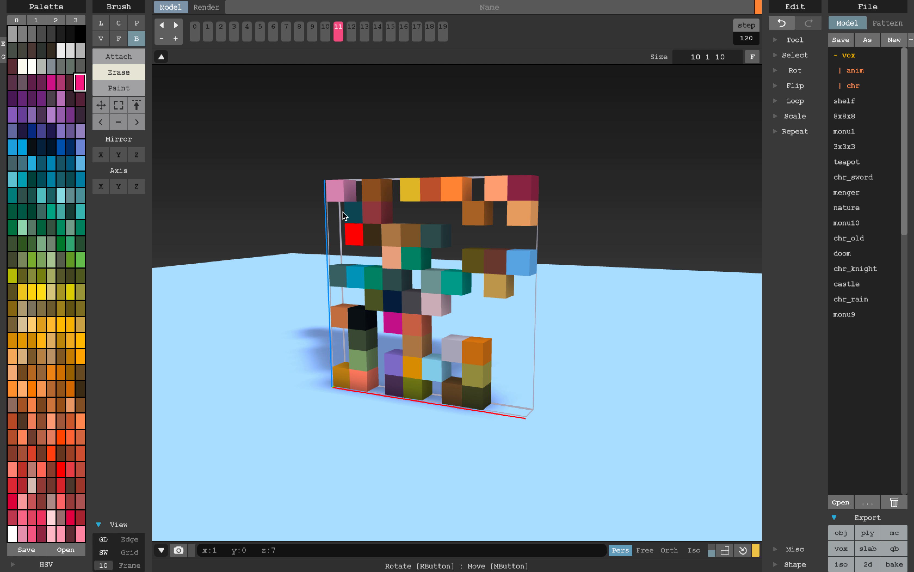
{"action": "left_click", "coordinate": [124, 84]}
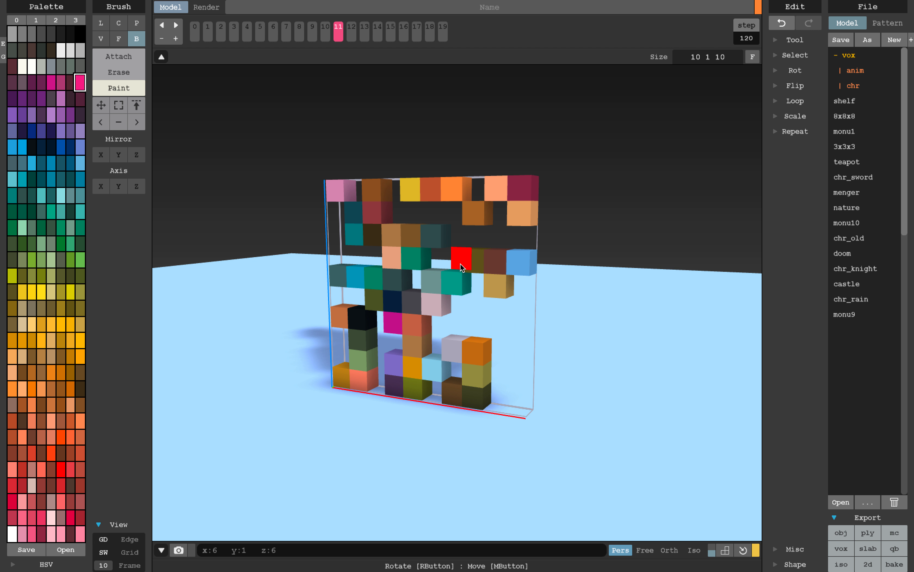
{"action": "left_click", "coordinate": [454, 193]}
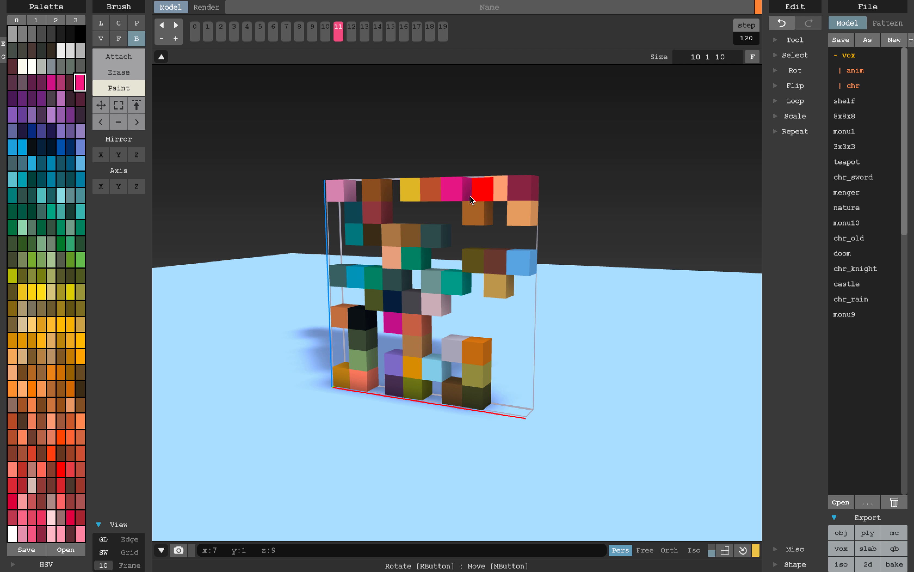
- Give the bright pink colour an Emission material in render mode, with Emit at about three quarters and Power at 3
{"action": "left_click", "coordinate": [206, 7]}
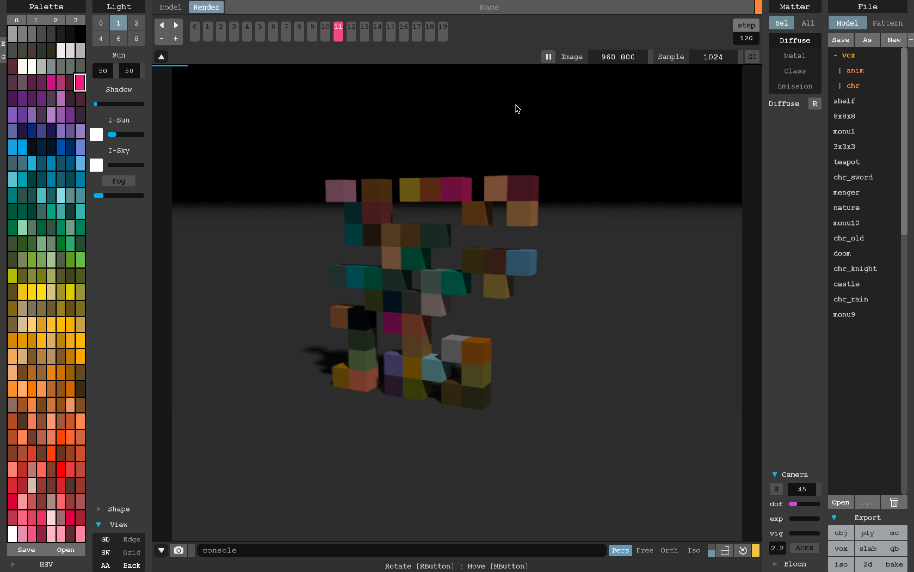
{"action": "left_click", "coordinate": [798, 87]}
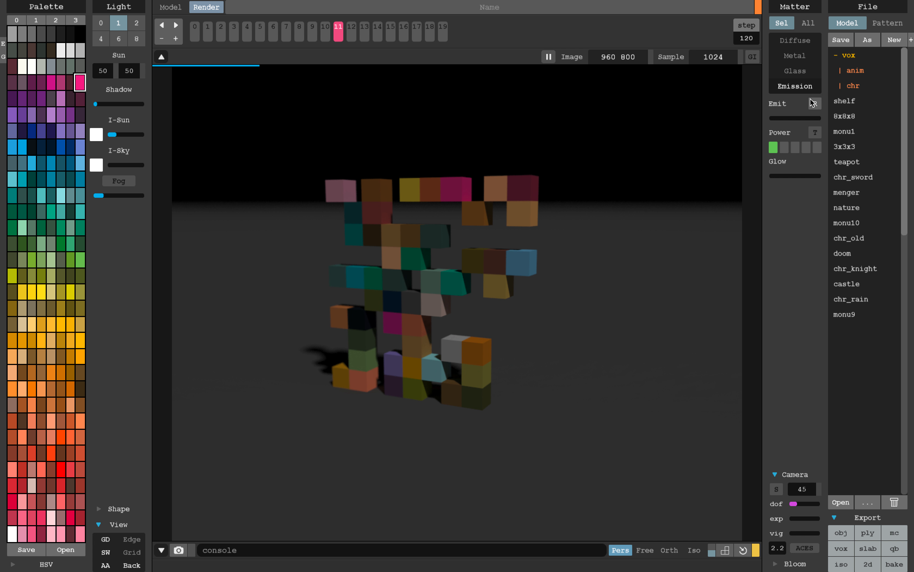
{"action": "left_click_drag", "start_coordinate": [803, 119], "coordinate": [807, 118]}
{"action": "left_click", "coordinate": [796, 147]}
{"action": "right_click_drag", "start_coordinate": [624, 199], "coordinate": [616, 221]}
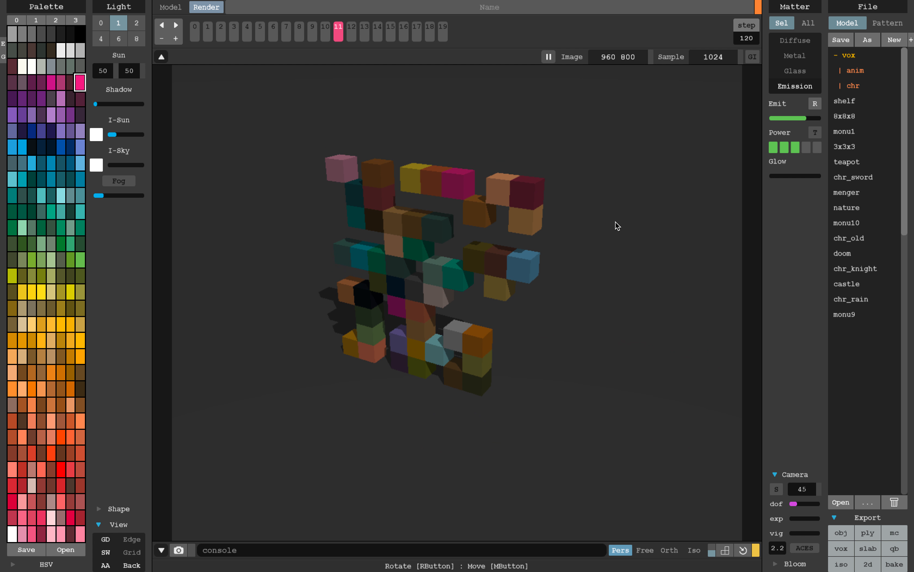
- Turn the sun intensity down to zero, set the pink emission's Glow to about 40 percent, and lower Bloom to about one fifth
{"action": "left_click_drag", "start_coordinate": [112, 134], "coordinate": [107, 134]}
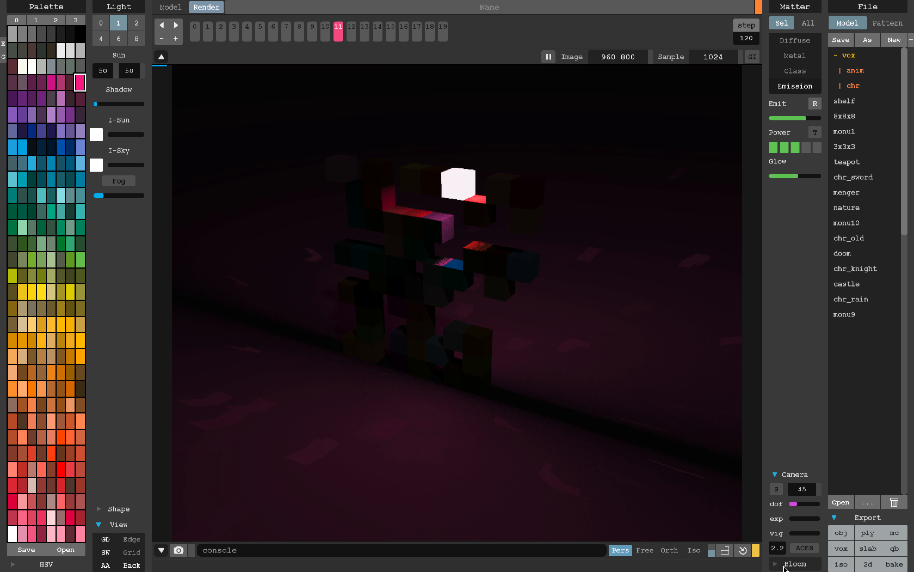
{"action": "left_click", "coordinate": [795, 563]}
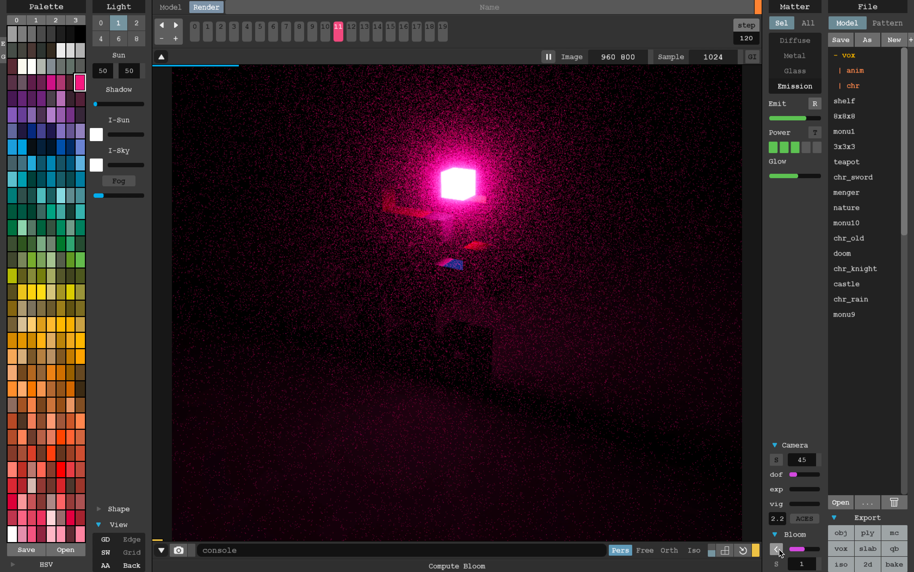
{"action": "left_click", "coordinate": [774, 176]}
{"action": "left_click", "coordinate": [782, 175]}
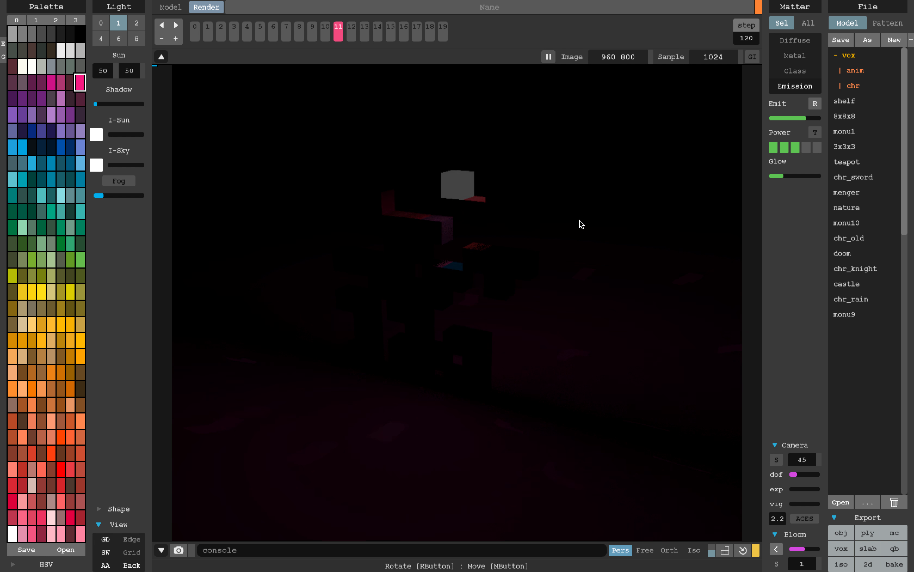
{"action": "left_click", "coordinate": [802, 176]}
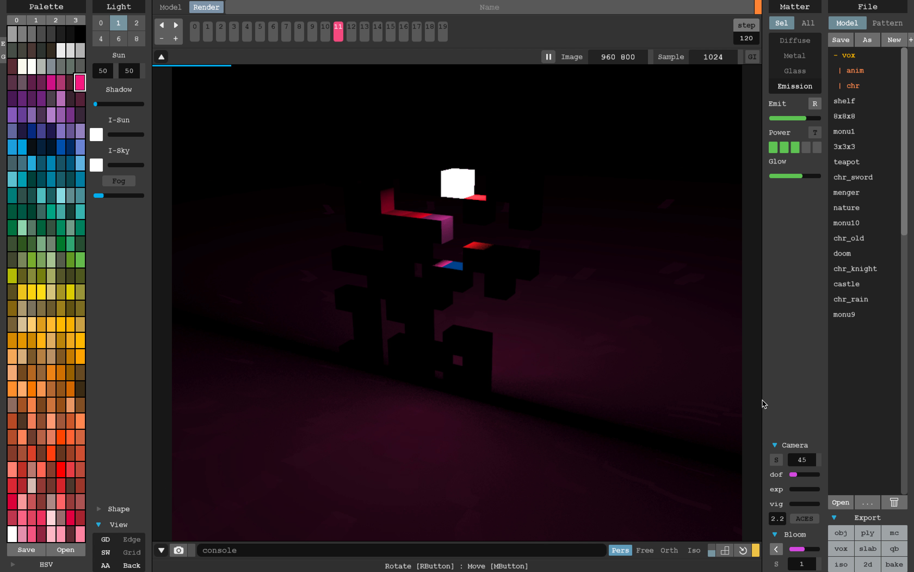
{"action": "left_click_drag", "start_coordinate": [798, 175], "coordinate": [791, 175]}
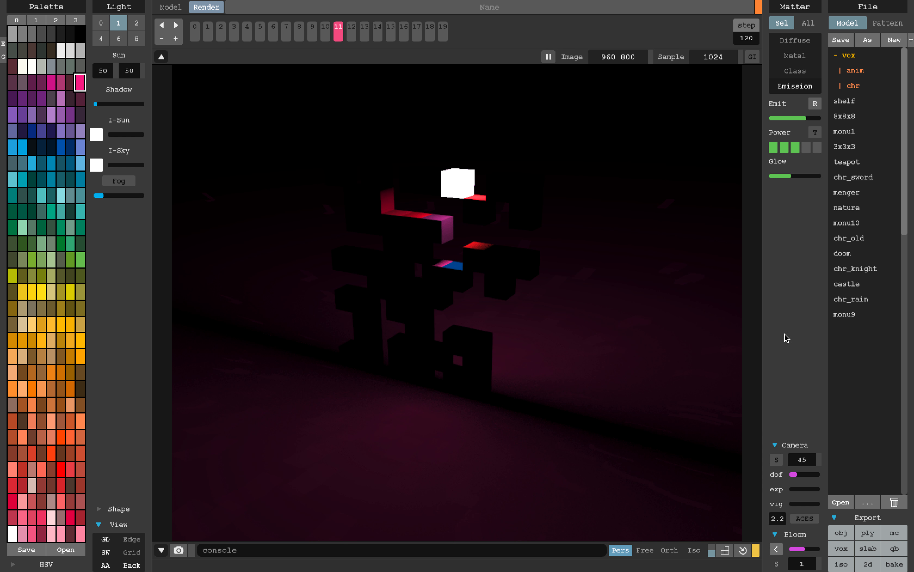
{"action": "left_click", "coordinate": [804, 549]}
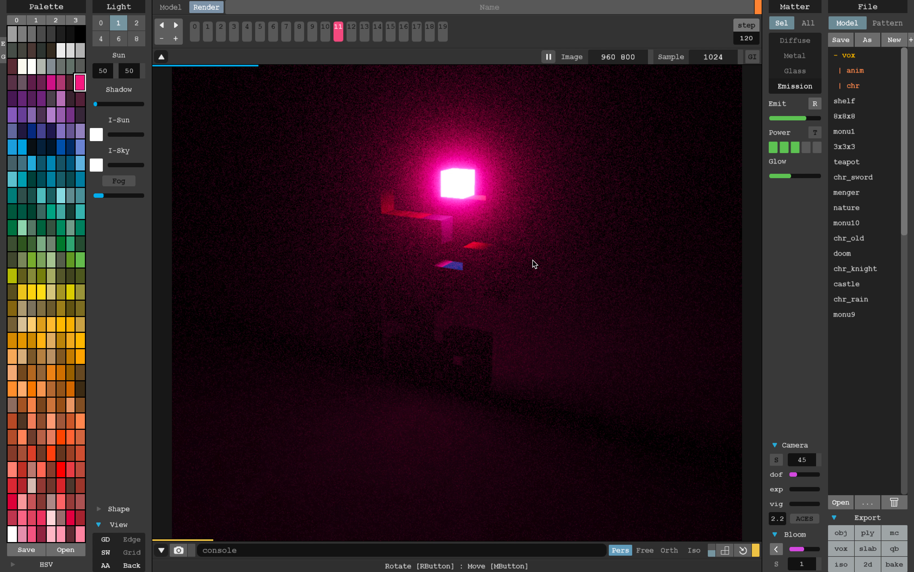
{"action": "left_click", "coordinate": [797, 549]}
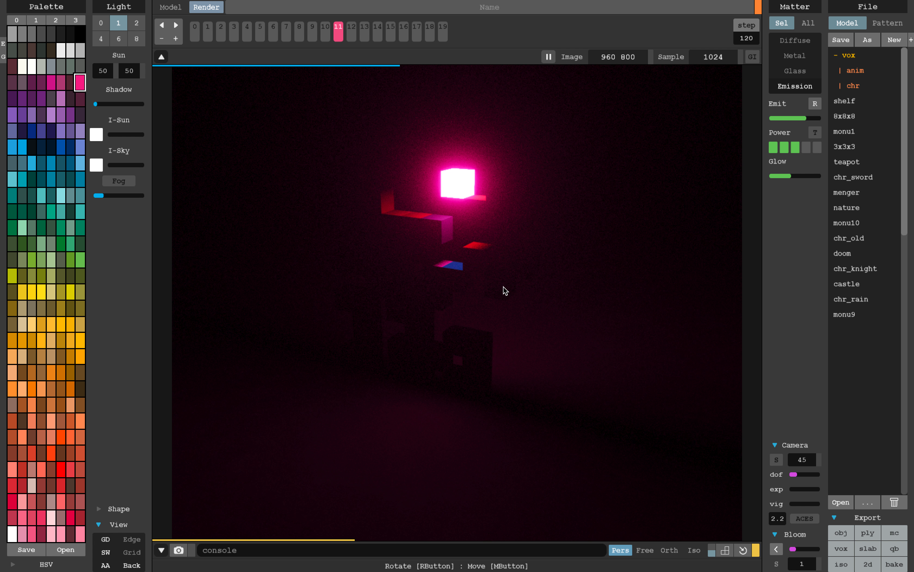
- Step through the animation frames to frame 4 and view its voxels in model mode
{"action": "left_click", "coordinate": [300, 34]}
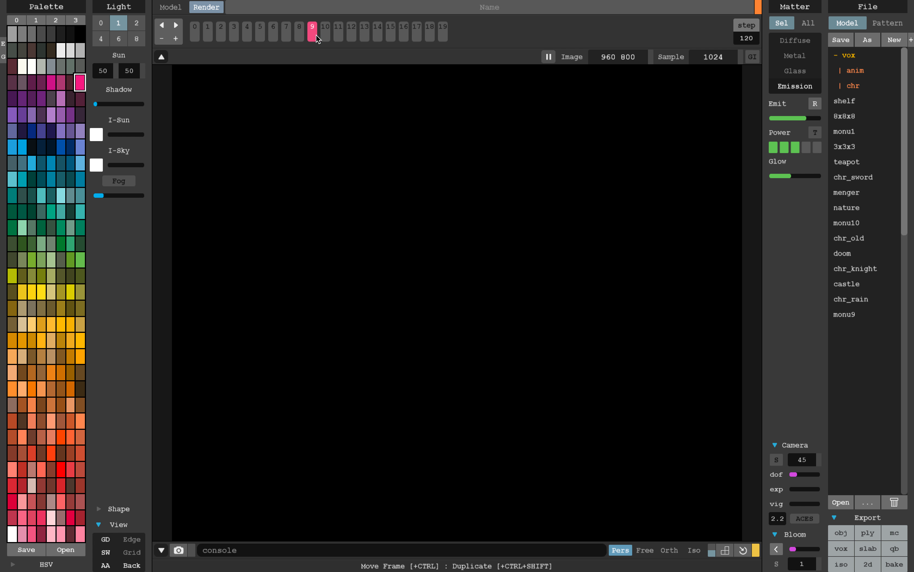
{"action": "left_click", "coordinate": [175, 20]}
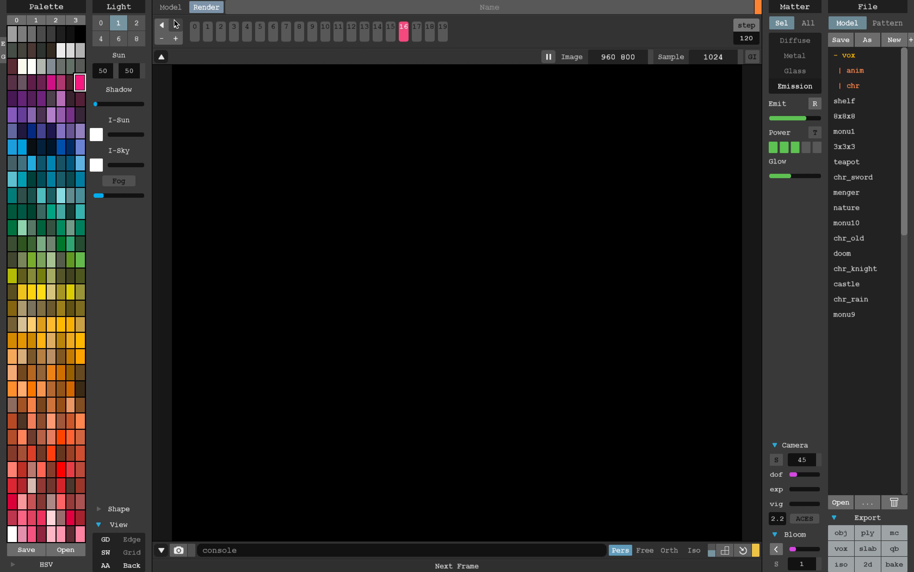
{"action": "left_click", "coordinate": [173, 19]}
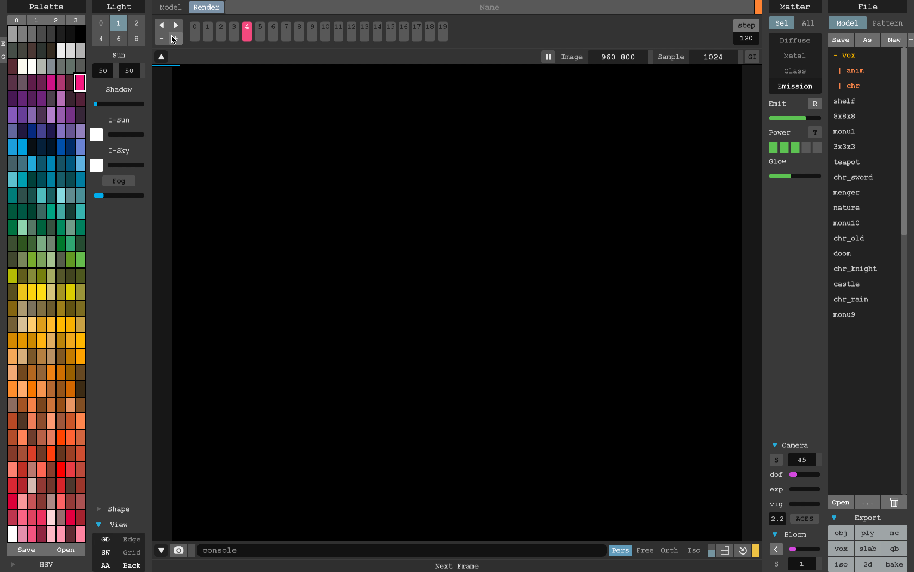
{"action": "left_click", "coordinate": [171, 8]}
{"action": "right_click_drag", "start_coordinate": [328, 240], "coordinate": [326, 225]}
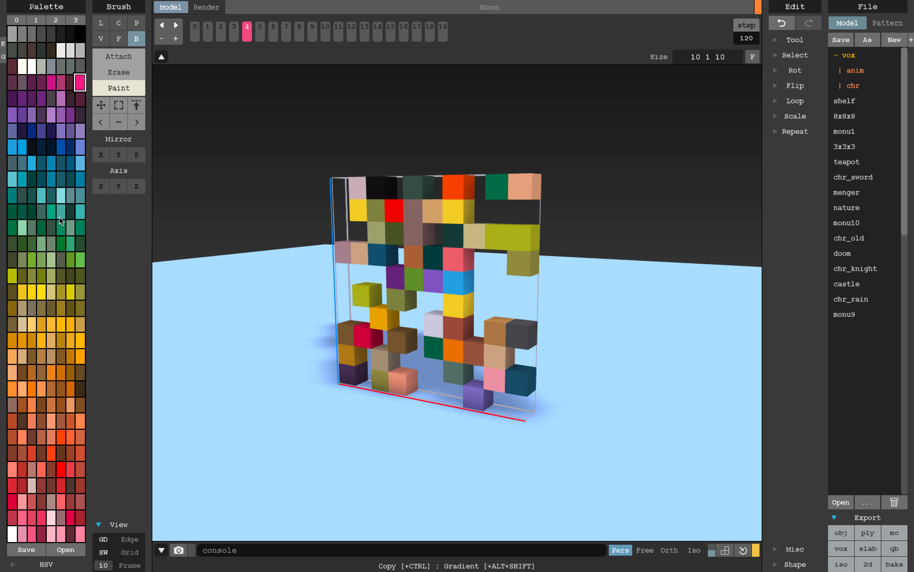
- Try Default Palette 2 on the frame 4 voxels and return to the previous palette
{"action": "left_click", "coordinate": [57, 20]}
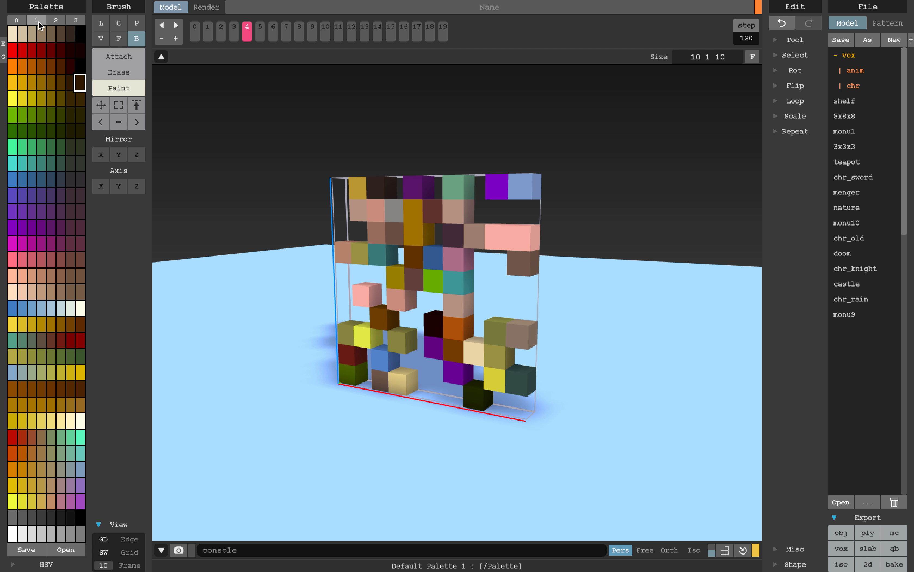
{"action": "left_click", "coordinate": [22, 20]}
{"action": "left_click", "coordinate": [43, 8]}
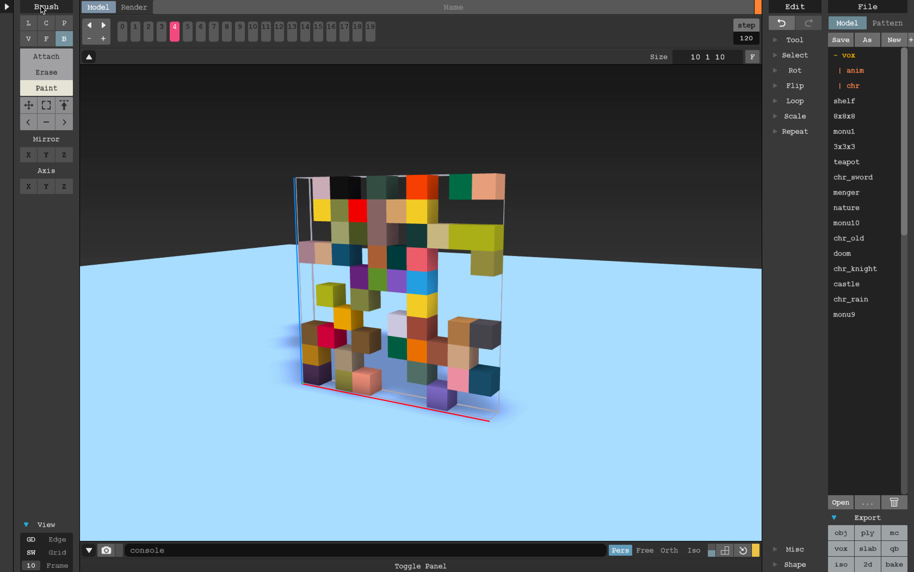
{"action": "left_click", "coordinate": [7, 7]}
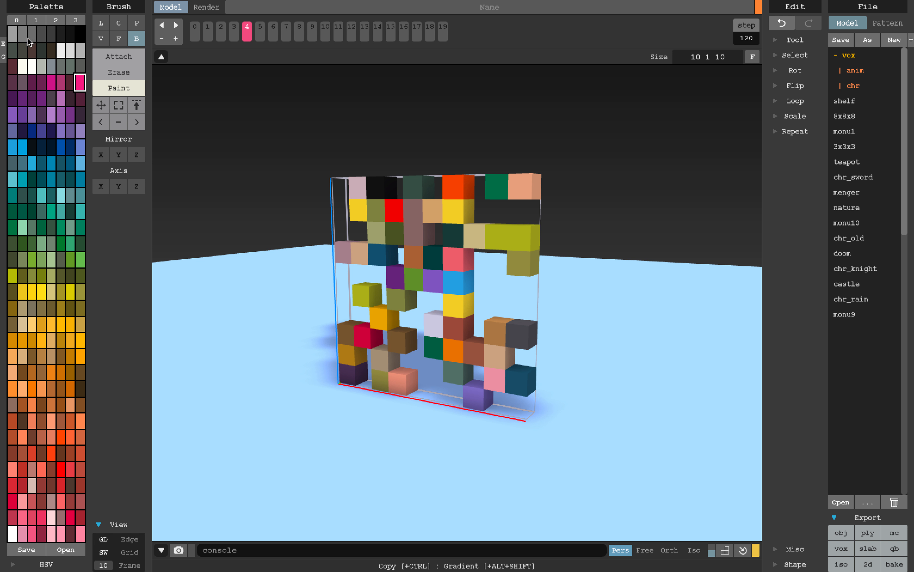
- Switch to Blender and move the Color in MK1 and Texture viewer nodes to the left, bringing the viewer fully into view
{"action": "key", "text": "ctrl+Right"}
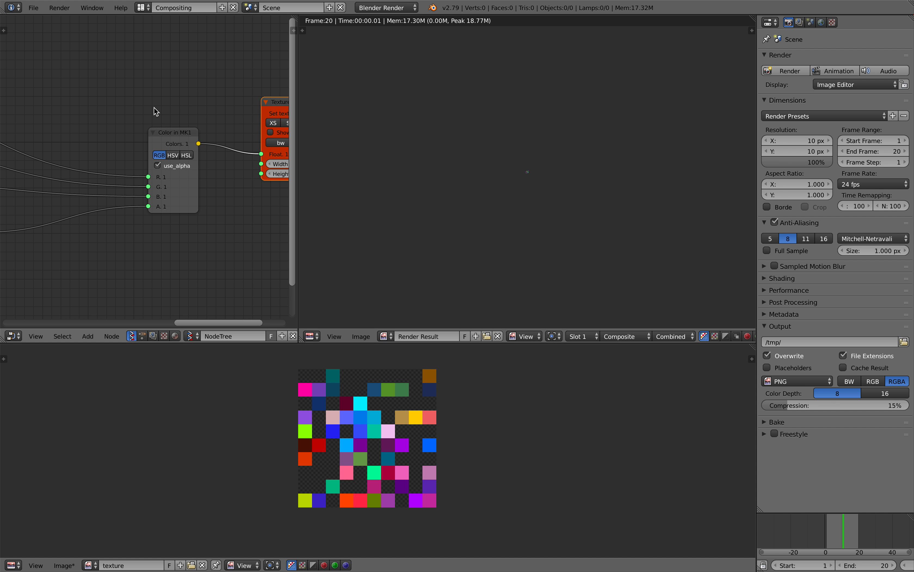
{"action": "scroll", "coordinate": [144, 103], "scroll_direction": "down", "scroll_amount": 2}
{"action": "middle_click_drag", "start_coordinate": [144, 104], "coordinate": [164, 103]}
{"action": "left_click_drag", "start_coordinate": [185, 145], "coordinate": [129, 131]}
{"action": "left_click_drag", "start_coordinate": [263, 125], "coordinate": [191, 119]}
{"action": "scroll", "coordinate": [192, 120], "scroll_direction": "up", "scroll_amount": 1}
{"action": "middle_click_drag", "start_coordinate": [192, 120], "coordinate": [205, 118]}
{"action": "scroll", "coordinate": [558, 179], "scroll_direction": "up", "scroll_amount": 15}
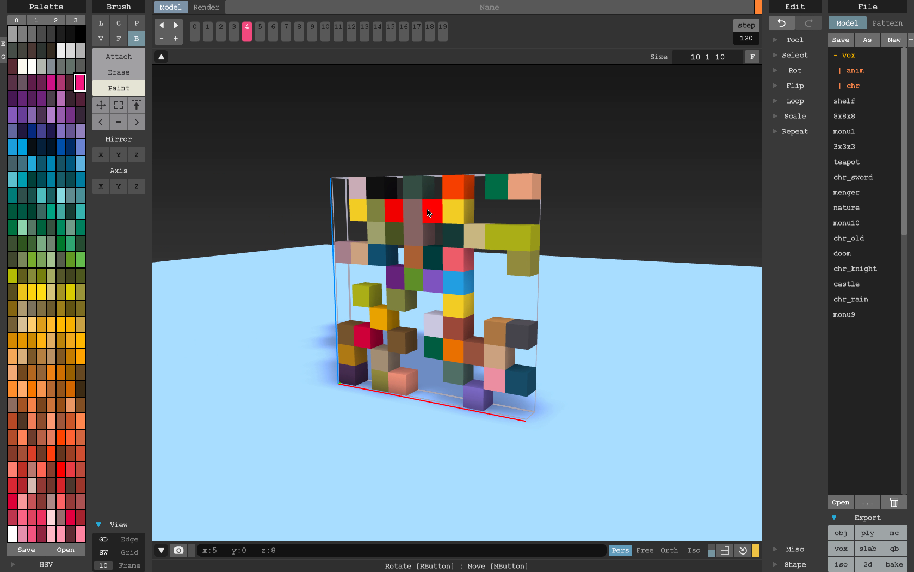
- Set the box brush to Attach and resize the frame 4 model to 10 4 10
{"action": "right_click_drag", "start_coordinate": [428, 208], "coordinate": [391, 186]}
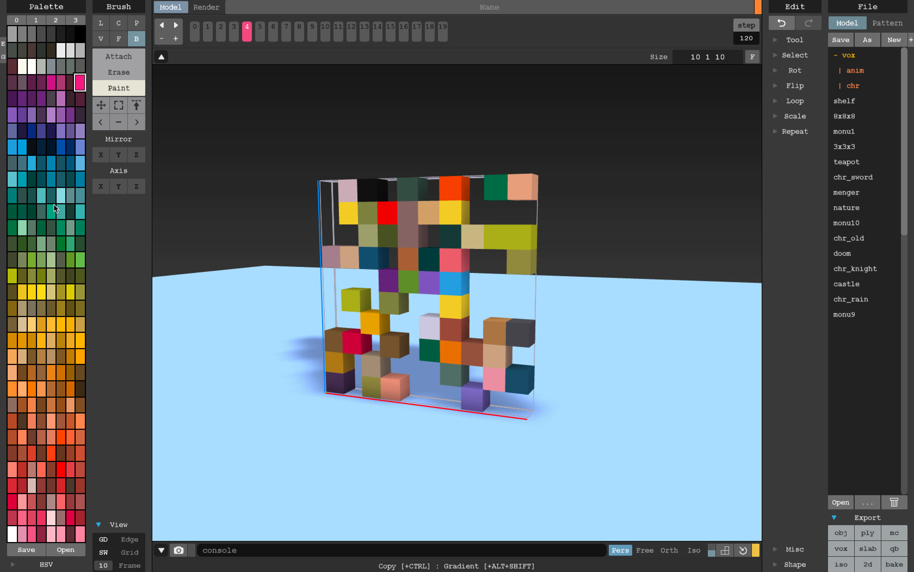
{"action": "right_click_drag", "start_coordinate": [361, 366], "coordinate": [352, 366]}
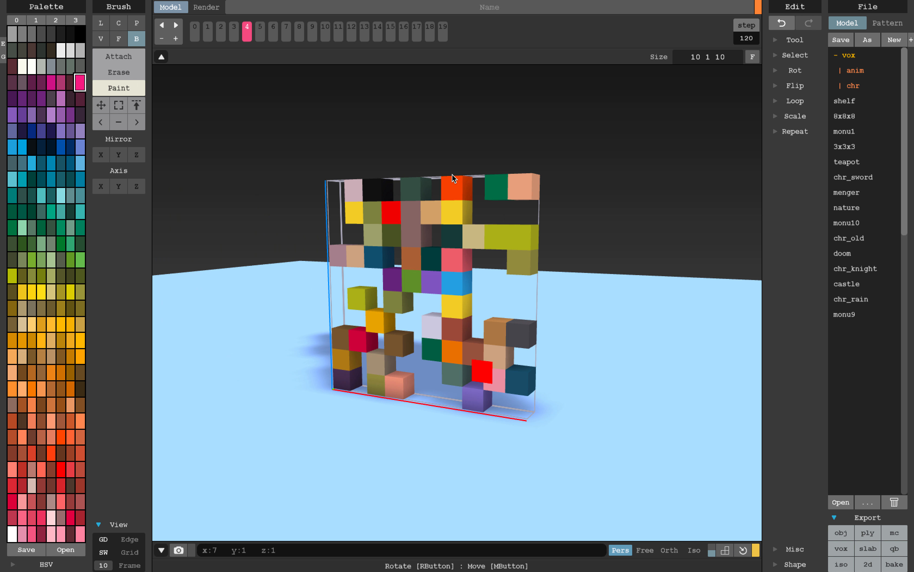
{"action": "right_click_drag", "start_coordinate": [433, 155], "coordinate": [352, 223]}
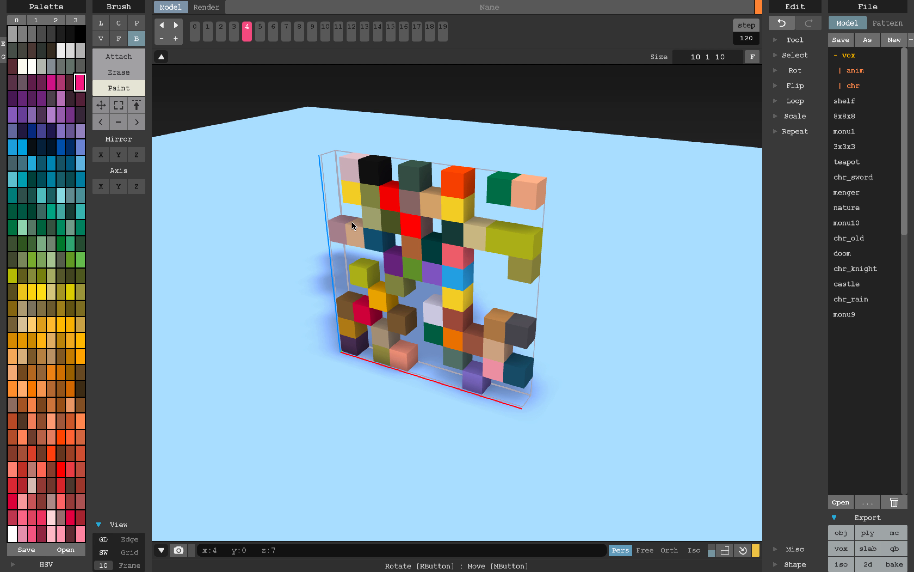
{"action": "mouse_move", "coordinate": [413, 242]}
{"action": "right_mouse_down"}
{"action": "mouse_move", "coordinate": [409, 221]}
{"action": "mouse_move", "coordinate": [388, 219]}
{"action": "mouse_move", "coordinate": [404, 228]}
{"action": "mouse_move", "coordinate": [374, 215]}
{"action": "right_mouse_up"}
{"action": "left_click", "coordinate": [119, 57]}
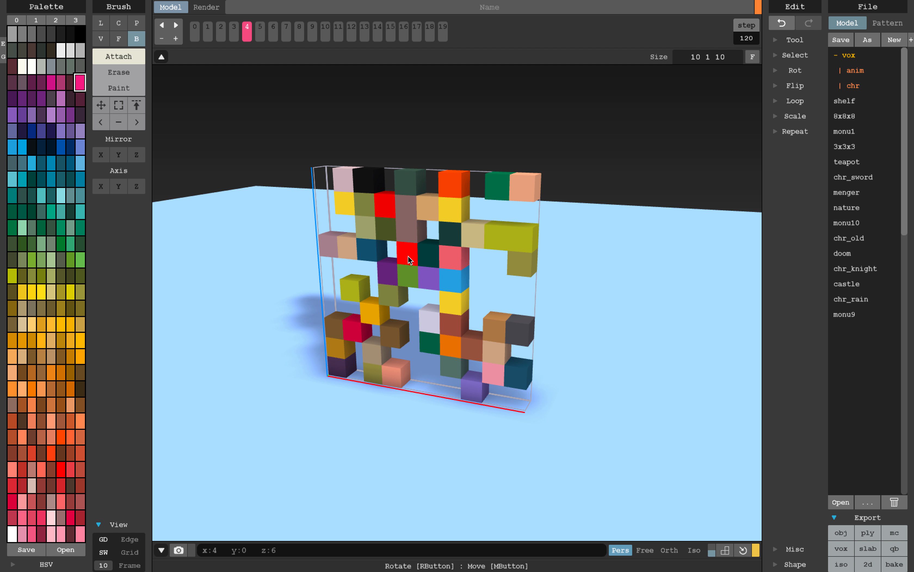
{"action": "right_click_drag", "start_coordinate": [464, 250], "coordinate": [451, 265]}
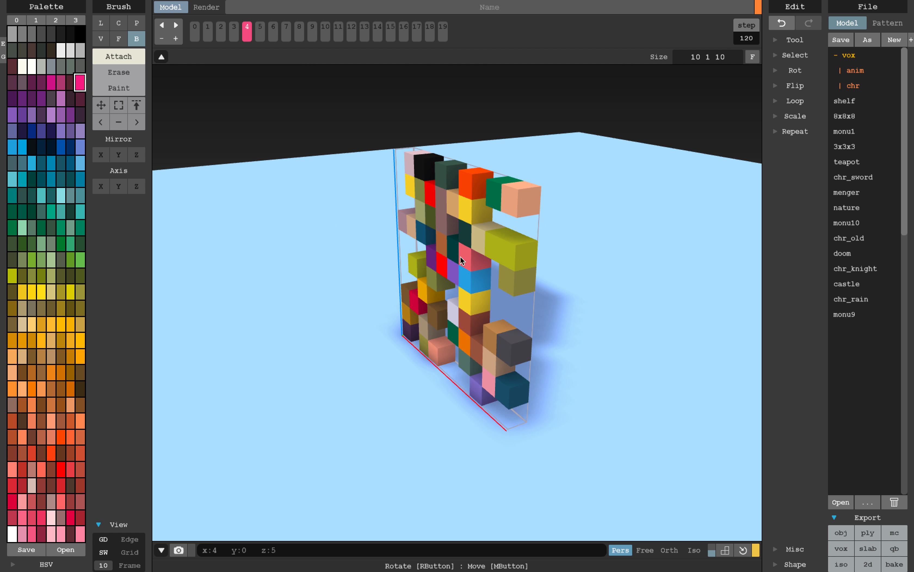
{"action": "left_click", "coordinate": [710, 60]}
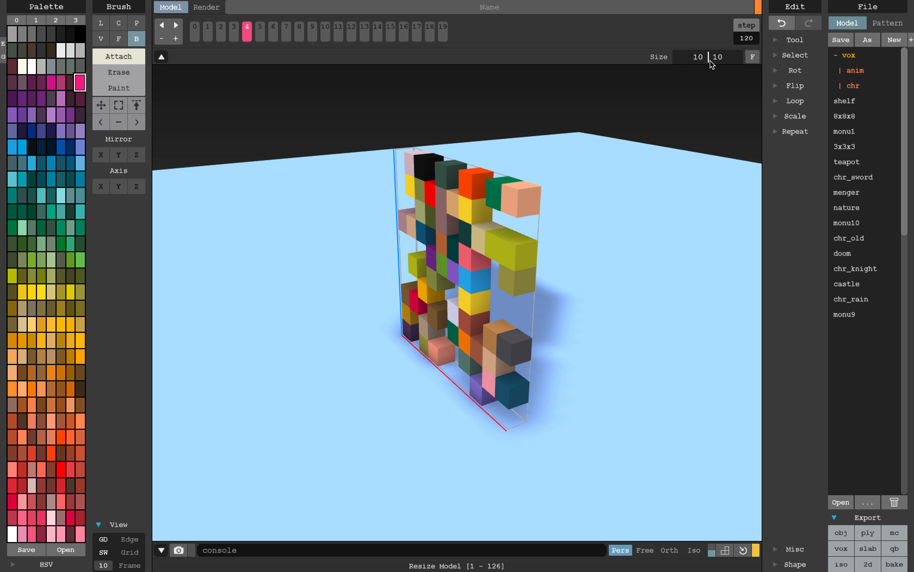
{"action": "key", "text": "Return"}
- Attach bright pink voxels to the front of the model's upper rows
{"action": "right_click_drag", "start_coordinate": [510, 256], "coordinate": [482, 249]}
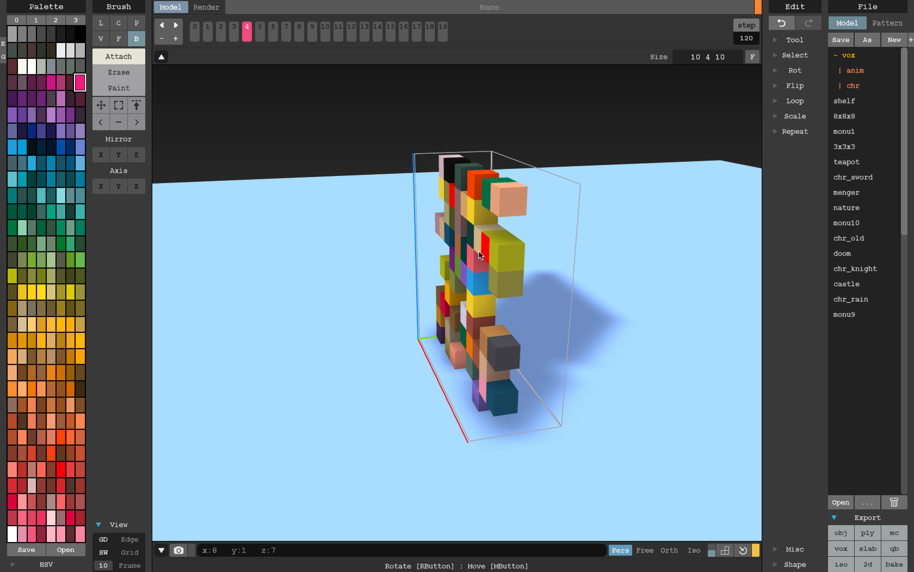
{"action": "left_click", "coordinate": [470, 253]}
{"action": "left_click", "coordinate": [462, 235]}
{"action": "right_click_drag", "start_coordinate": [408, 243], "coordinate": [429, 251]}
{"action": "left_click", "coordinate": [416, 233]}
{"action": "left_click", "coordinate": [387, 232]}
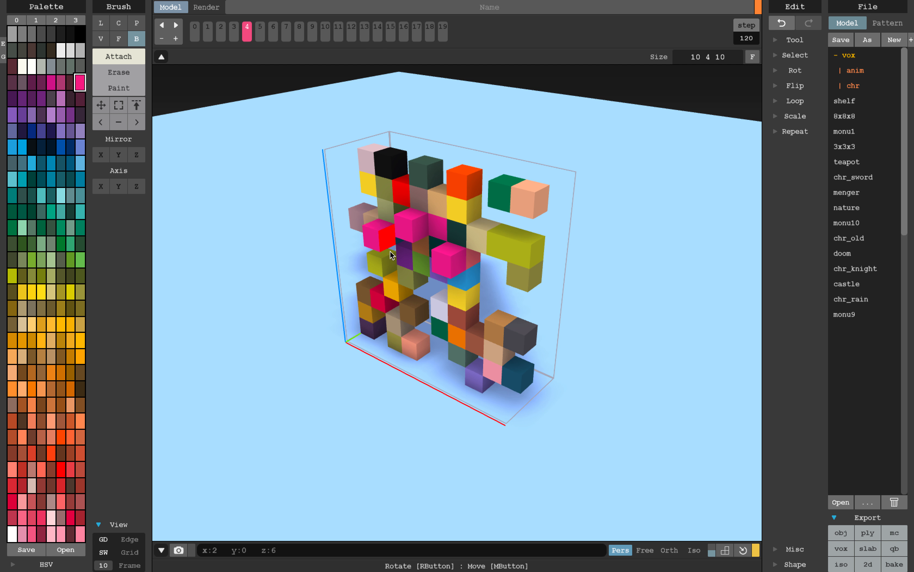
- Attach bright pink voxels to the front of the model's middle and lower rows
{"action": "right_click_drag", "start_coordinate": [435, 317], "coordinate": [447, 290]}
{"action": "left_click", "coordinate": [450, 310]}
{"action": "left_click", "coordinate": [449, 353]}
{"action": "right_click_drag", "start_coordinate": [395, 330], "coordinate": [387, 329]}
{"action": "left_click", "coordinate": [387, 318]}
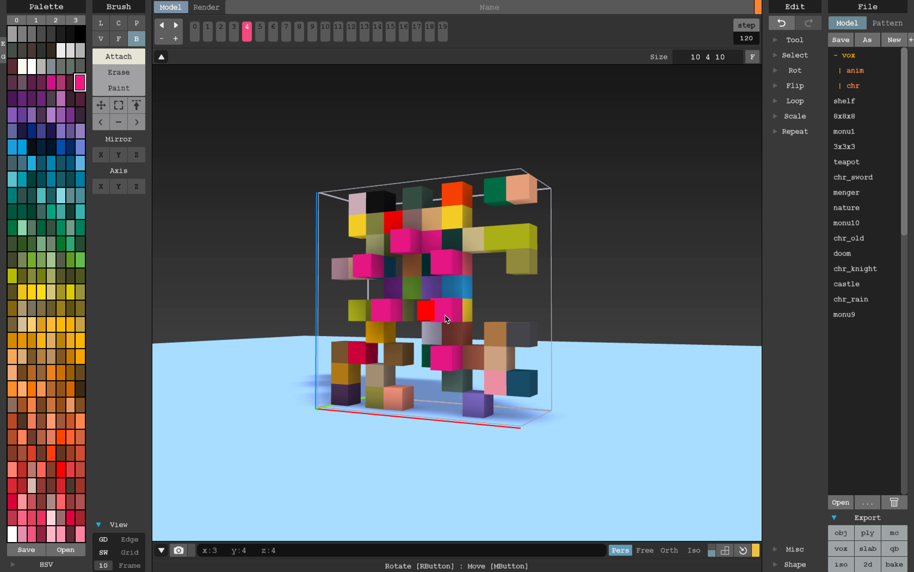
- Attach more bright pink voxels to the back of the model and around its two rightmost columns
{"action": "right_click_drag", "start_coordinate": [522, 314], "coordinate": [414, 336]}
{"action": "right_click_drag", "start_coordinate": [506, 233], "coordinate": [439, 261]}
{"action": "left_click", "coordinate": [550, 256]}
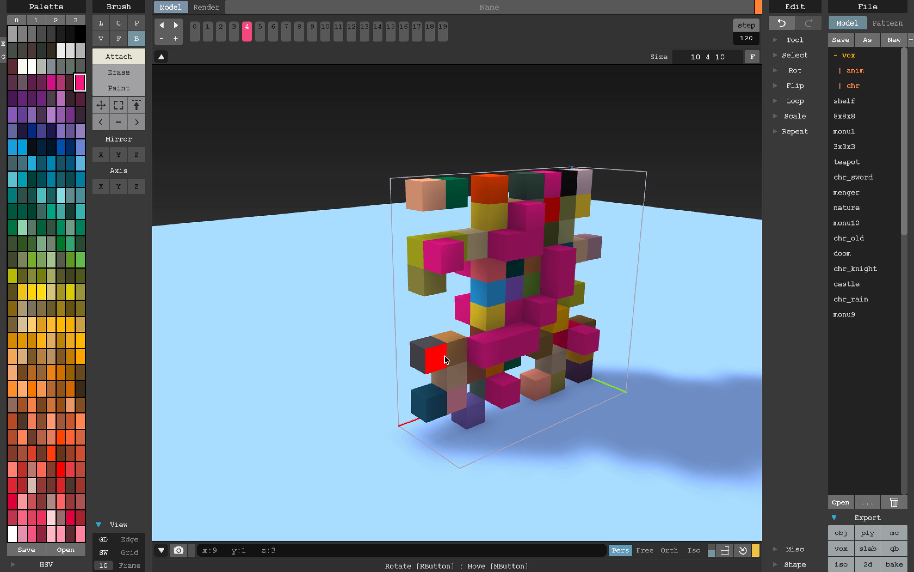
{"action": "right_click_drag", "start_coordinate": [458, 405], "coordinate": [484, 261]}
{"action": "left_click", "coordinate": [494, 341]}
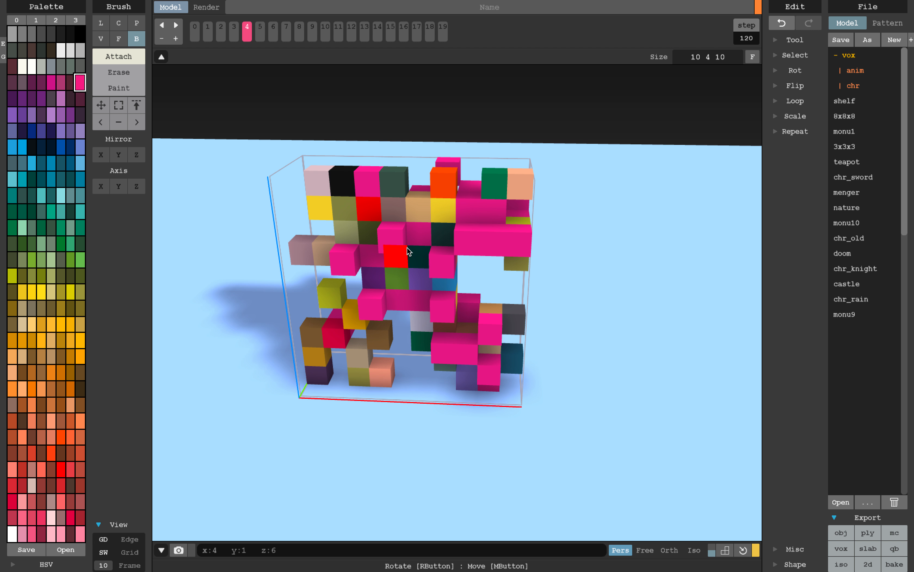
- Try a box selection on the central front voxels, and cover most of the model's front and back with attached bright pink voxels
{"action": "left_click", "coordinate": [123, 110]}
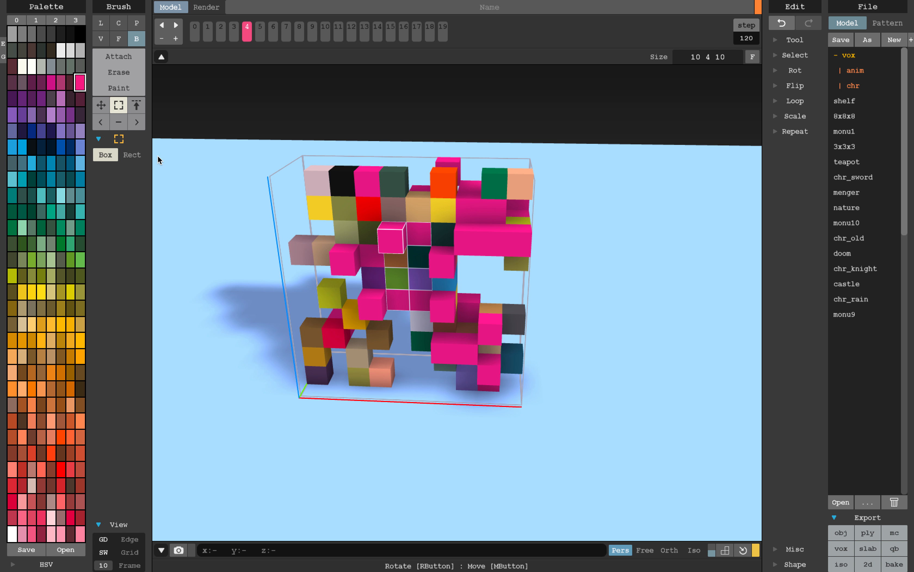
{"action": "left_click", "coordinate": [121, 57]}
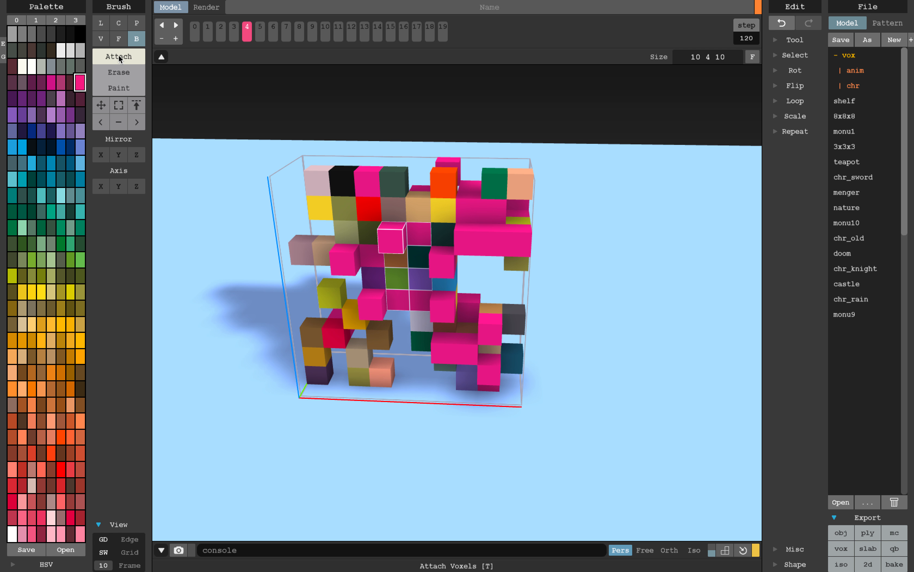
{"action": "left_click_drag", "start_coordinate": [347, 234], "coordinate": [418, 312]}
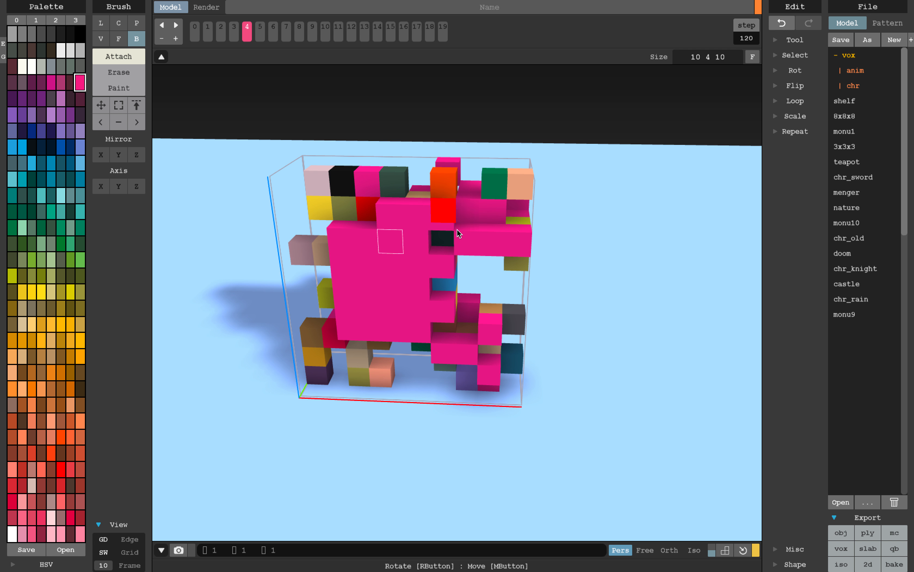
{"action": "right_click_drag", "start_coordinate": [480, 273], "coordinate": [347, 282]}
{"action": "right_click_drag", "start_coordinate": [489, 275], "coordinate": [598, 384]}
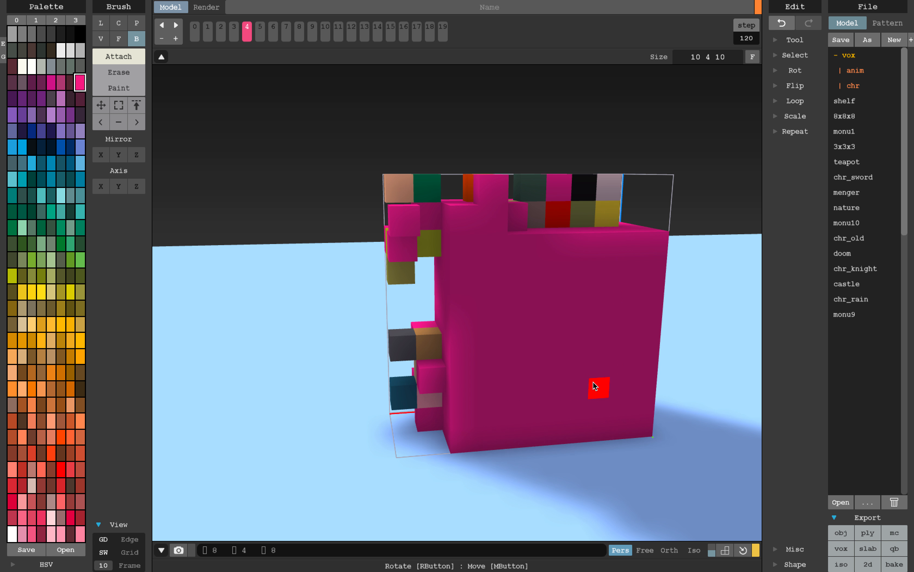
{"action": "right_click_drag", "start_coordinate": [564, 347], "coordinate": [582, 337]}
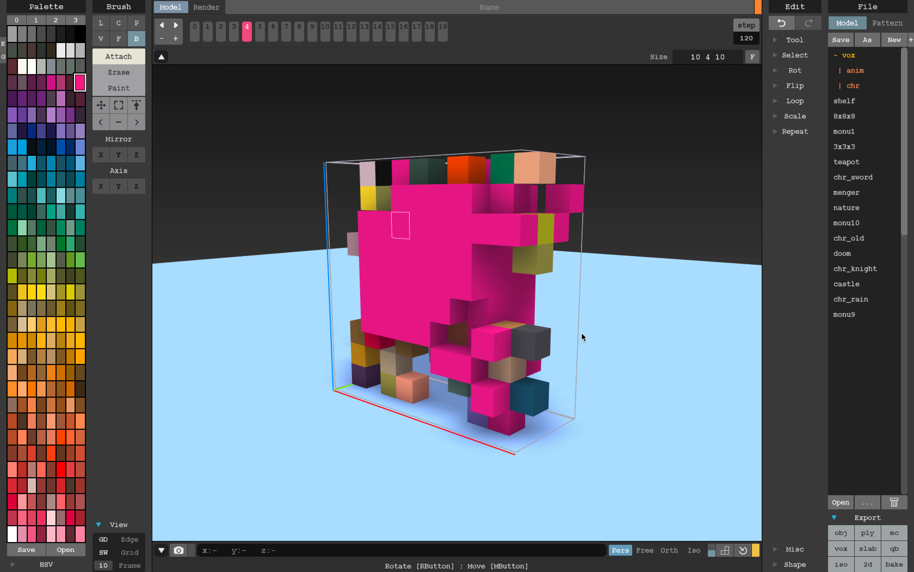
{"action": "right_click_drag", "start_coordinate": [501, 253], "coordinate": [561, 275]}
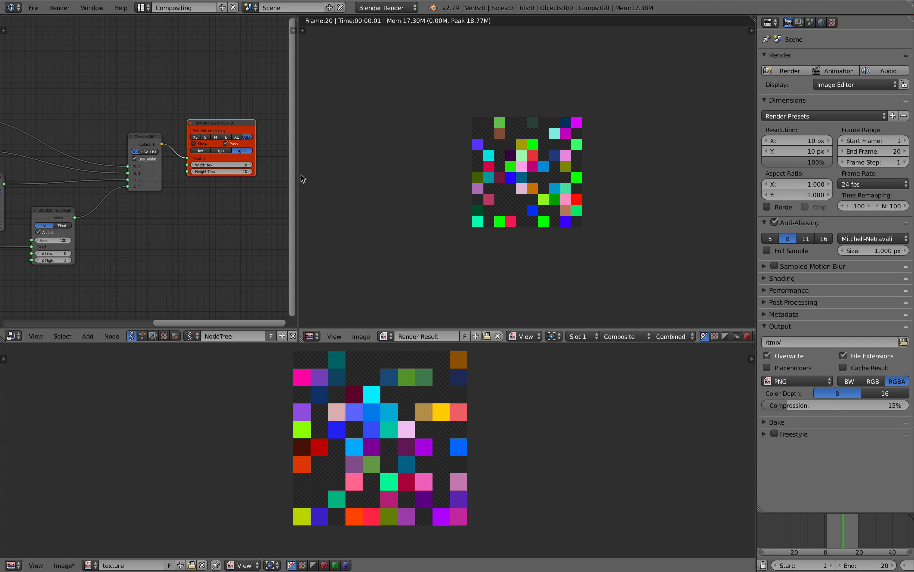
- Switch to Blender, widen the node editor, and move the upper Random Num Gen node up and to the right
{"action": "left_click_drag", "start_coordinate": [298, 175], "coordinate": [471, 174]}
{"action": "middle_click_drag", "start_coordinate": [233, 219], "coordinate": [300, 221]}
{"action": "scroll", "coordinate": [300, 221], "scroll_direction": "up", "scroll_amount": 2}
{"action": "middle_click_drag", "start_coordinate": [280, 183], "coordinate": [349, 188]}
{"action": "middle_click_drag", "start_coordinate": [204, 136], "coordinate": [282, 121]}
{"action": "scroll", "coordinate": [282, 122], "scroll_direction": "up", "scroll_amount": 2}
{"action": "left_click_drag", "start_coordinate": [194, 88], "coordinate": [265, 56]}
- Set the Color in MK1 node's colour mode to HSV
{"action": "middle_click_drag", "start_coordinate": [309, 263], "coordinate": [356, 260]}
{"action": "middle_click_drag", "start_coordinate": [451, 207], "coordinate": [240, 230]}
{"action": "scroll", "coordinate": [241, 215], "scroll_direction": "up", "scroll_amount": 3}
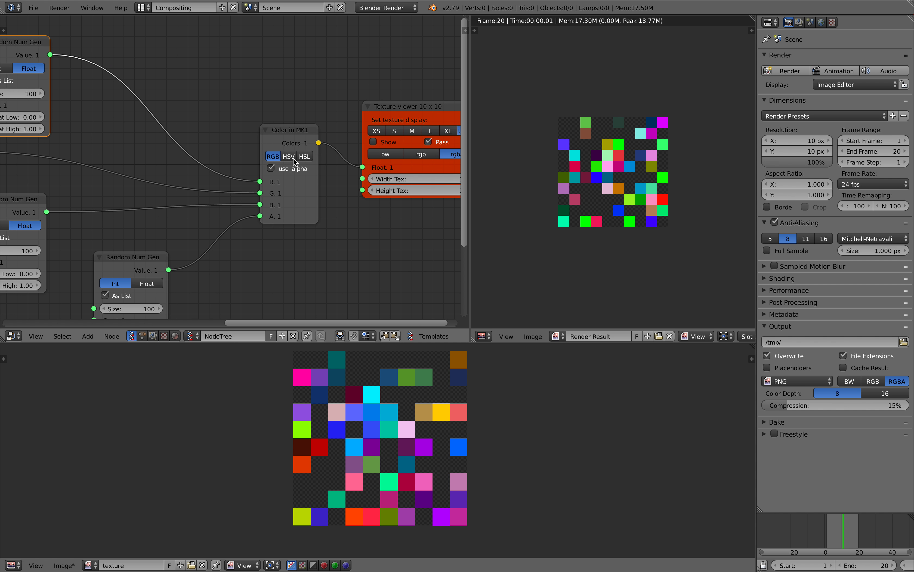
{"action": "left_click", "coordinate": [291, 156]}
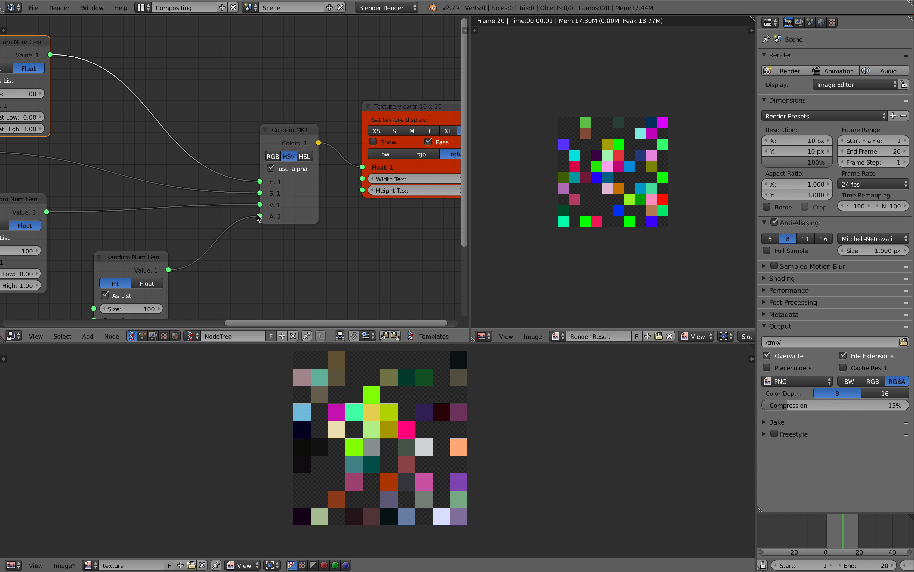
- Disconnect the random generators from the Color in MK1 node's S and V inputs, setting S to 0.400 and V to 0.900
{"action": "middle_click_drag", "start_coordinate": [259, 218], "coordinate": [298, 198]}
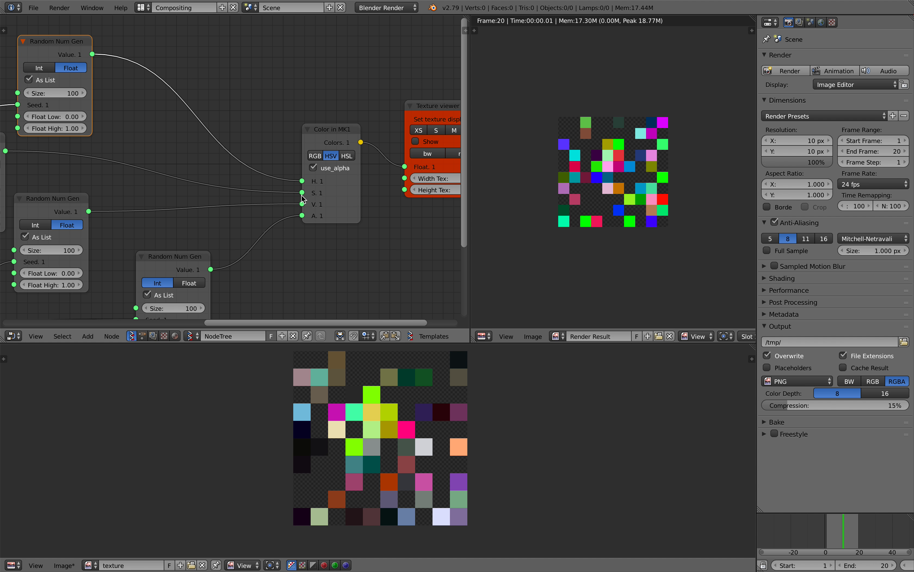
{"action": "left_click_drag", "start_coordinate": [302, 194], "coordinate": [337, 204]}
{"action": "scroll", "coordinate": [397, 455], "scroll_direction": "up", "scroll_amount": 1}
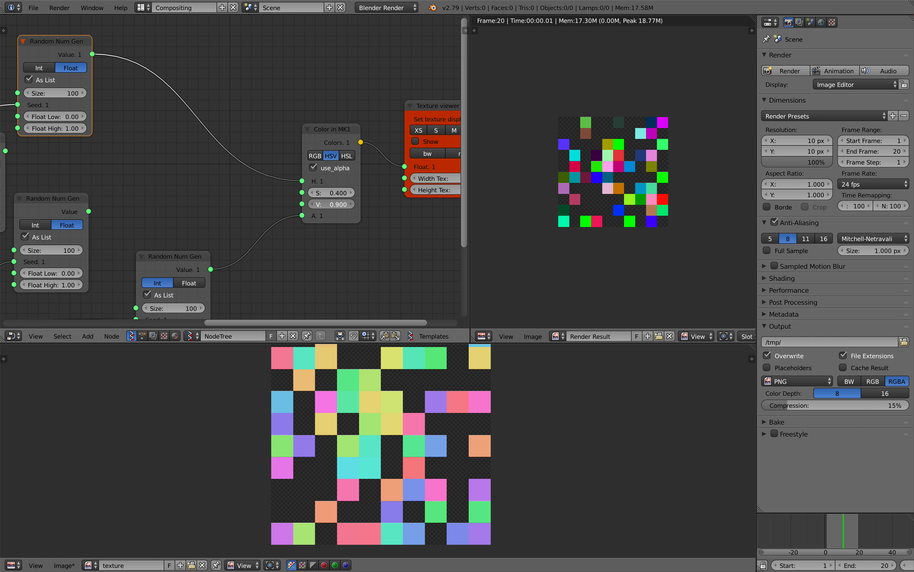
- Scrub the timeline to preview the pastel texture, and render the 20-frame animation
{"action": "scroll", "coordinate": [239, 200], "scroll_direction": "down", "scroll_amount": 5}
{"action": "middle_click_drag", "start_coordinate": [240, 201], "coordinate": [293, 205]}
{"action": "left_click_drag", "start_coordinate": [845, 531], "coordinate": [835, 521]}
{"action": "left_click", "coordinate": [828, 71]}
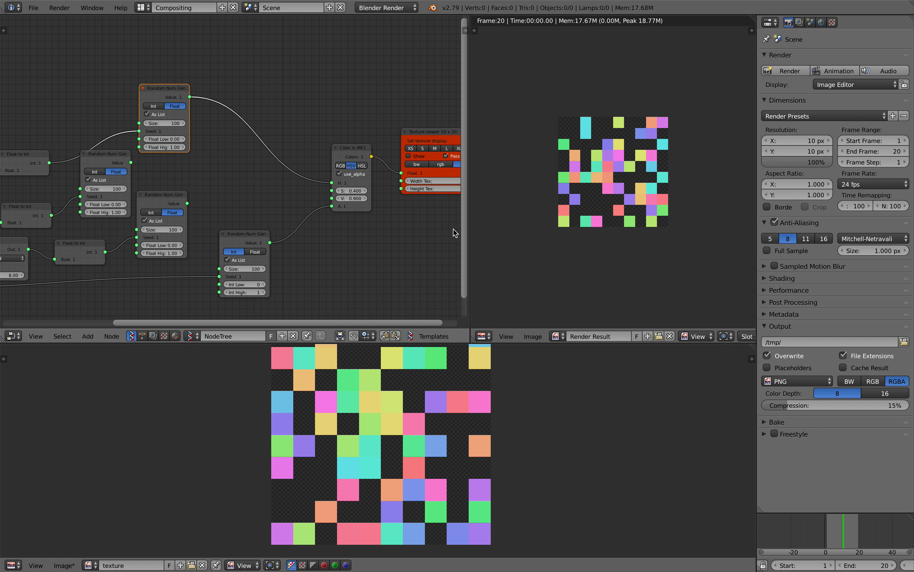
{"action": "key", "text": "ctrl+Left"}
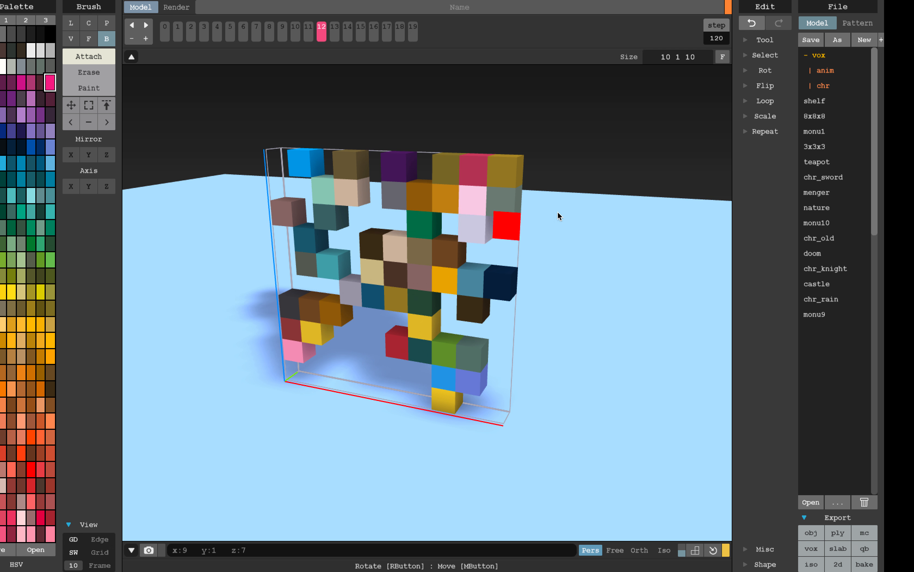
{"action": "key", "text": "ctrl+Right"}
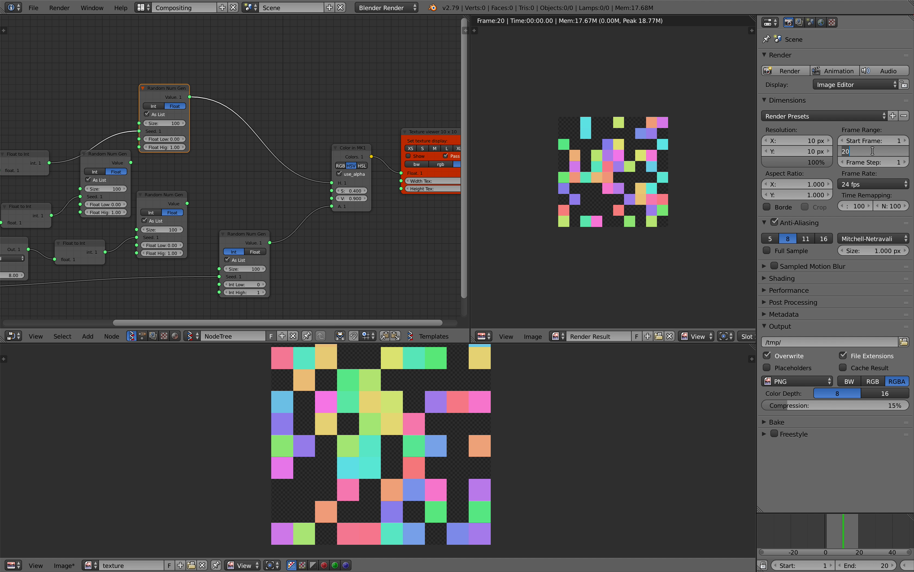
- Import the rendered images 0001.png to 0020.png from the tmp folder into MagicaVoxel
{"action": "key", "text": "ctrl+Left"}
{"action": "key", "text": "ctrl+Left"}
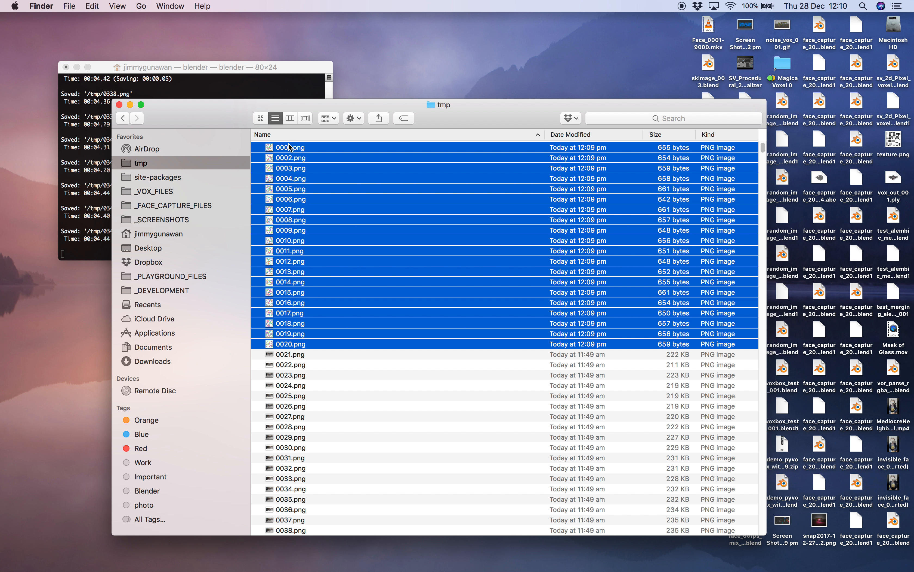
{"action": "key", "text": "ctrl+Right"}
{"action": "left_click_drag", "start_coordinate": [289, 146], "coordinate": [431, 201]}
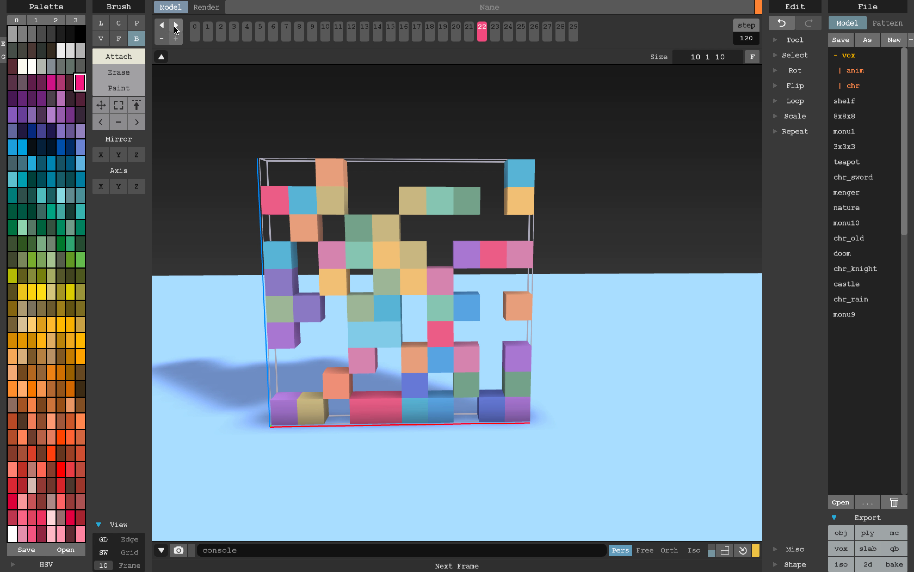
- Step through the imported frames and apply default palette 0 to the model
{"action": "left_click", "coordinate": [176, 26]}
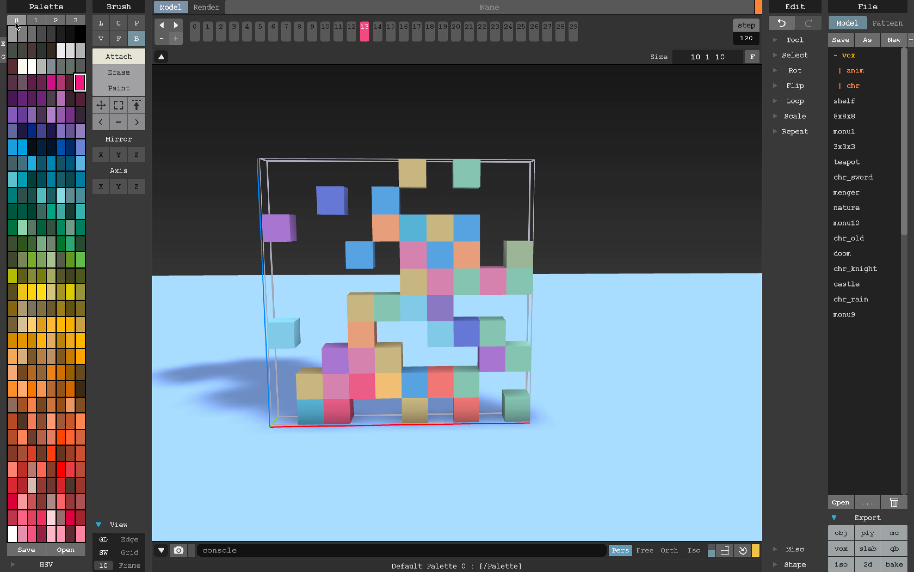
{"action": "left_click", "coordinate": [16, 21]}
{"action": "left_click", "coordinate": [173, 27]}
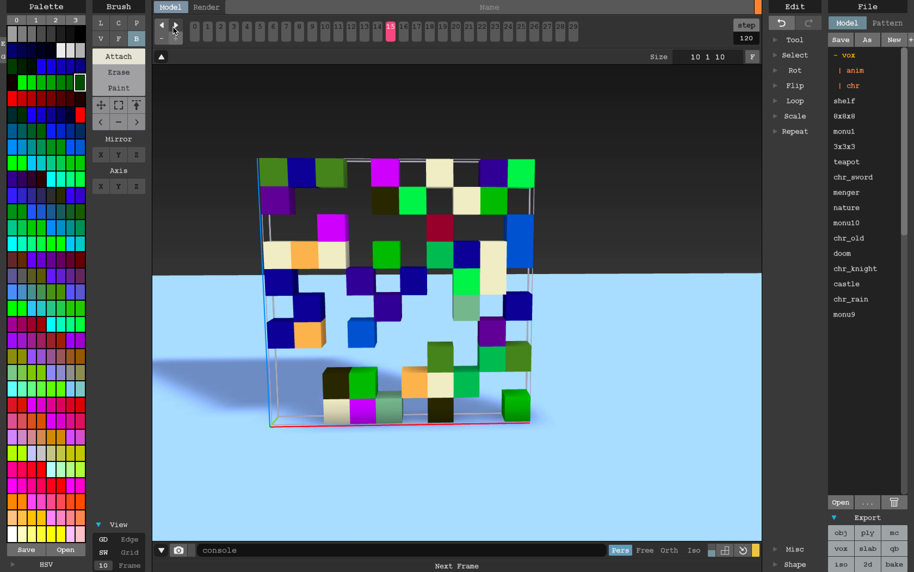
- Re-import 0001.png to 0020.png from the tmp folder into MagicaVoxel with default palette 0 active
{"action": "key", "text": "ctrl+Left"}
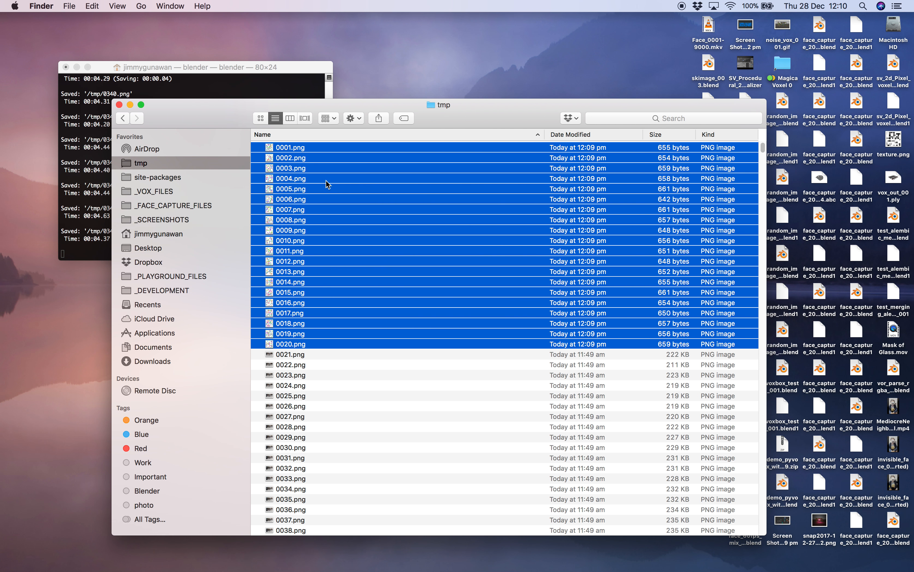
{"action": "key", "text": "ctrl+Right"}
{"action": "left_click_drag", "start_coordinate": [293, 146], "coordinate": [418, 187]}
{"action": "right_click_drag", "start_coordinate": [418, 186], "coordinate": [325, 179]}
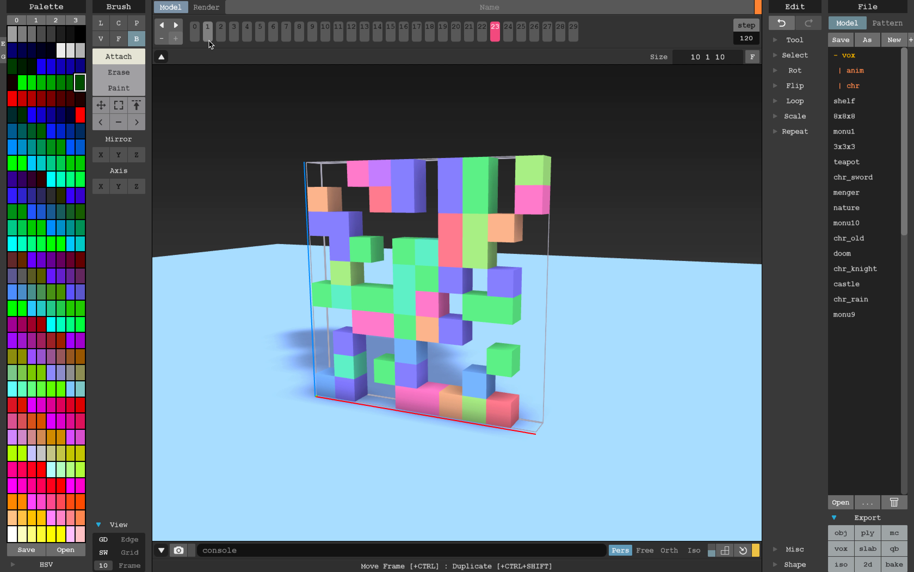
- Inspect frames 0 and 21 to 25 of the voxel animation, and scrub the texture animation in Blender's timeline
{"action": "left_click", "coordinate": [196, 30]}
{"action": "left_click", "coordinate": [176, 25]}
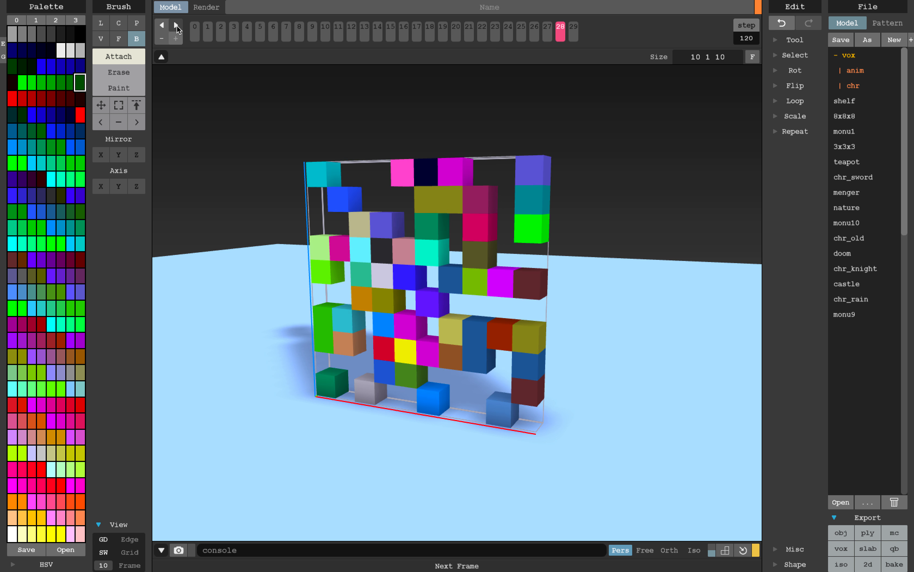
{"action": "left_click", "coordinate": [469, 27]}
{"action": "left_click", "coordinate": [496, 30]}
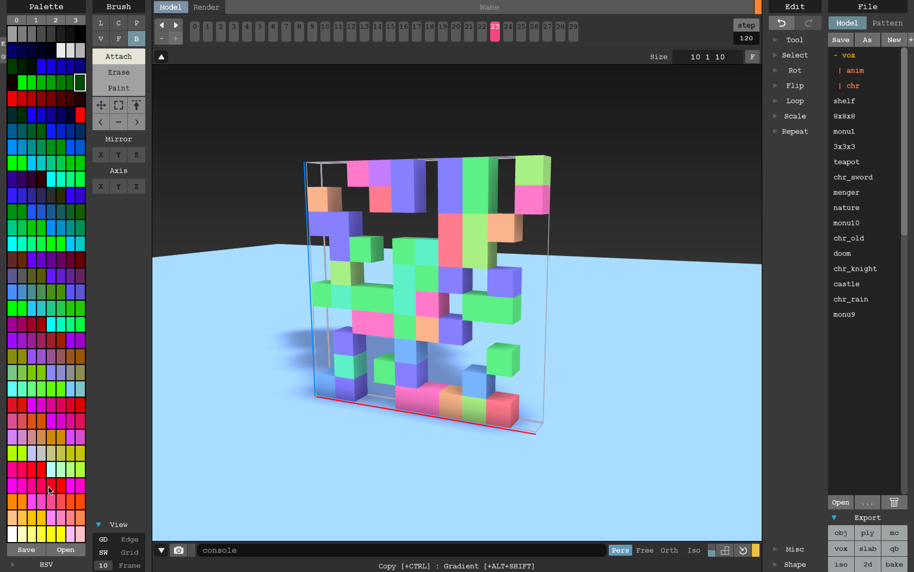
{"action": "left_click", "coordinate": [483, 27]}
{"action": "left_click", "coordinate": [495, 28]}
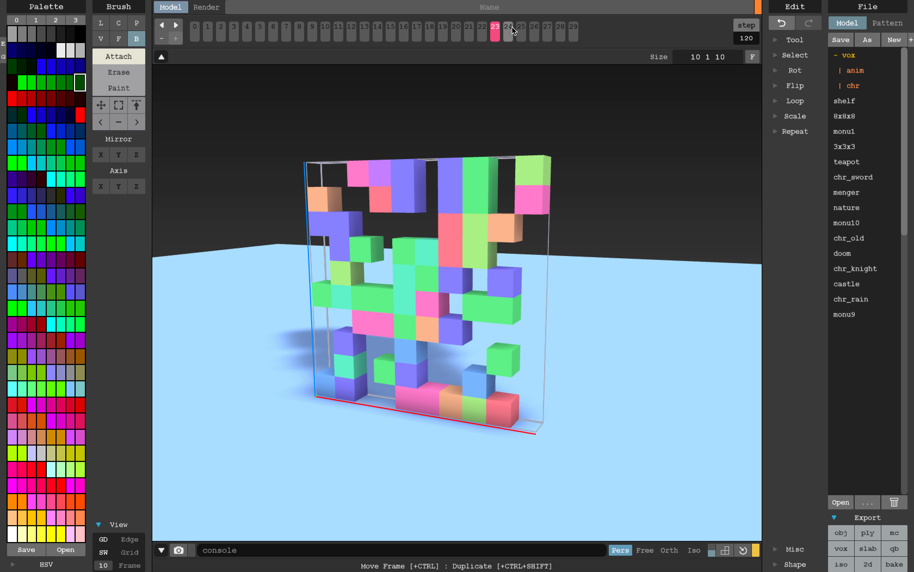
{"action": "left_click", "coordinate": [509, 28]}
{"action": "left_click", "coordinate": [521, 28]}
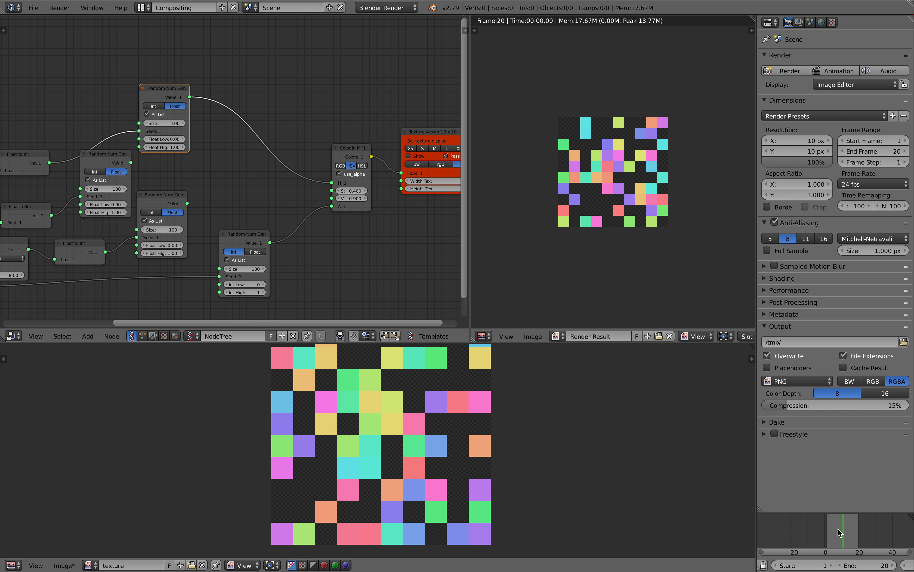
{"action": "left_click_drag", "start_coordinate": [838, 528], "coordinate": [846, 528]}
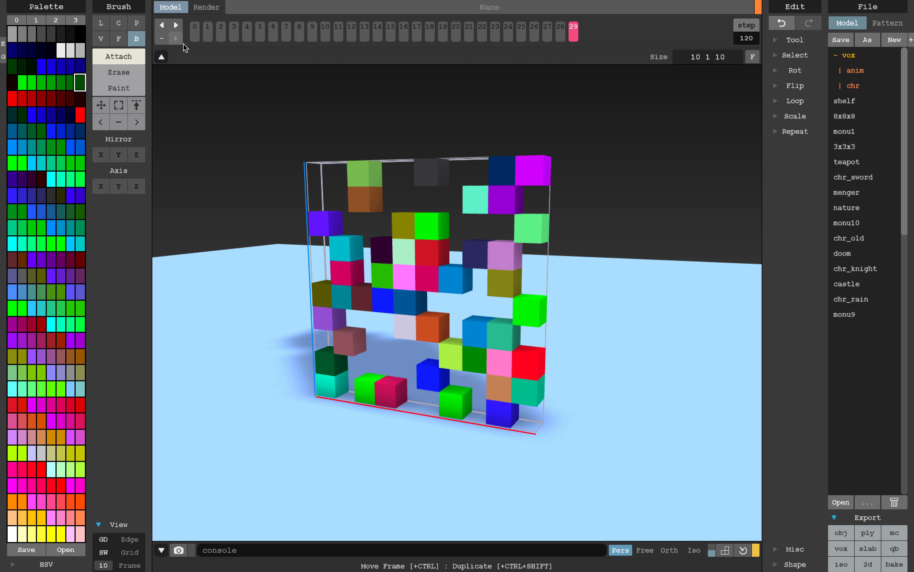
- Delete the voxel animation frames in MagicaVoxel until only frame 0 is left
{"action": "left_click", "coordinate": [162, 38]}
{"action": "double_click", "coordinate": [163, 38]}
{"action": "left_click", "coordinate": [163, 39]}
{"action": "double_click", "coordinate": [163, 39]}
{"action": "left_click", "coordinate": [162, 39]}
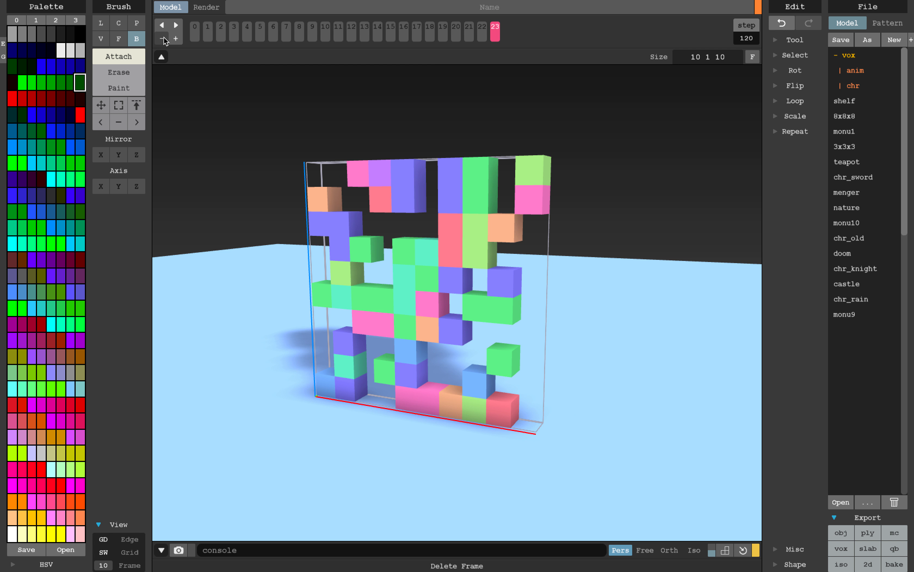
{"action": "double_click", "coordinate": [162, 39]}
{"action": "double_click", "coordinate": [162, 38]}
{"action": "double_click", "coordinate": [162, 39]}
{"action": "left_click", "coordinate": [163, 39]}
{"action": "double_click", "coordinate": [162, 39]}
{"action": "left_click", "coordinate": [162, 39]}
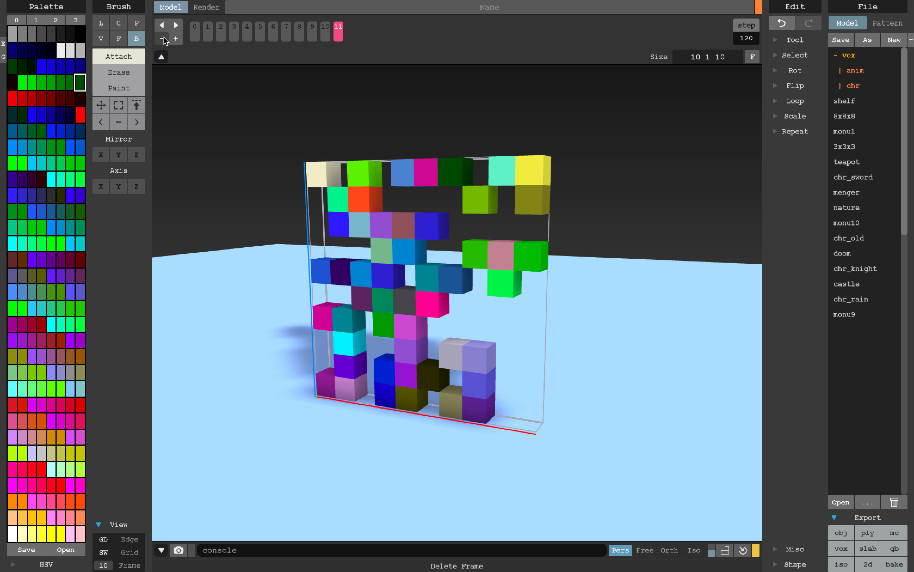
{"action": "double_click", "coordinate": [163, 39]}
{"action": "double_click", "coordinate": [163, 39]}
{"action": "left_click", "coordinate": [162, 38]}
{"action": "double_click", "coordinate": [163, 39]}
{"action": "double_click", "coordinate": [163, 39]}
{"action": "left_click", "coordinate": [163, 38]}
{"action": "double_click", "coordinate": [163, 39]}
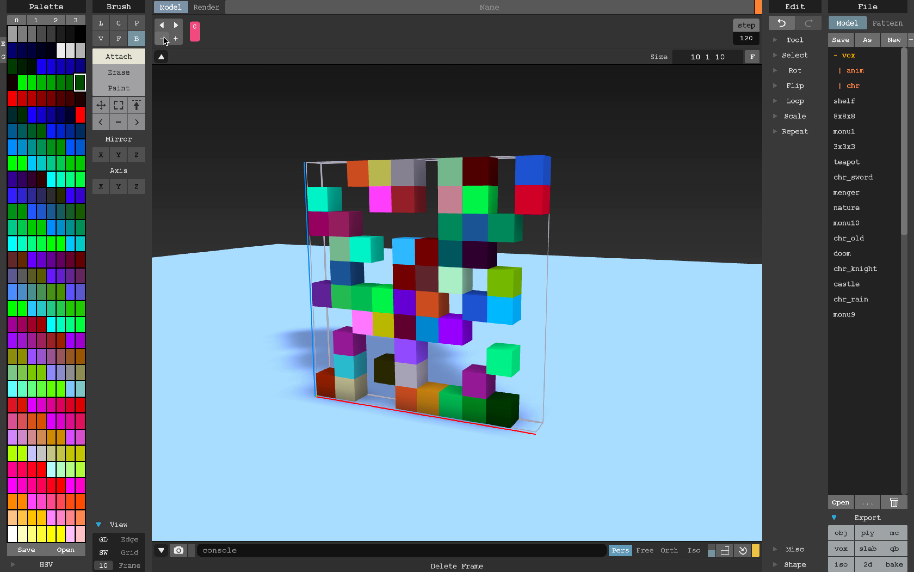
- Import 0001.png to 0020.png from the tmp folder into the cleared voxel animation
{"action": "key", "text": "ctrl+Left"}
{"action": "key", "text": "ctrl+Right"}
{"action": "left_click_drag", "start_coordinate": [289, 161], "coordinate": [372, 174]}
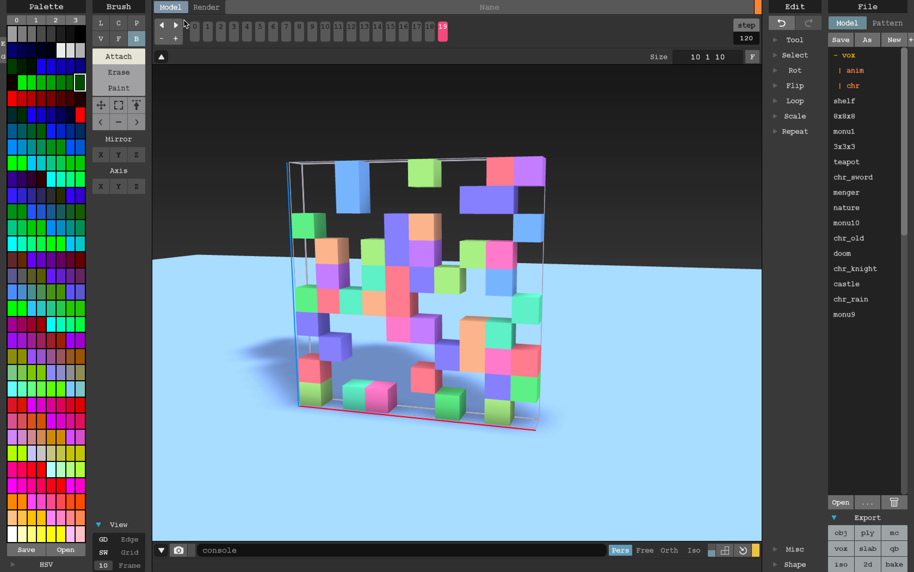
- Step through the newly imported voxel frames one after another to examine their colours
{"action": "left_click", "coordinate": [177, 24]}
{"action": "left_click", "coordinate": [178, 25]}
{"action": "left_click", "coordinate": [178, 25]}
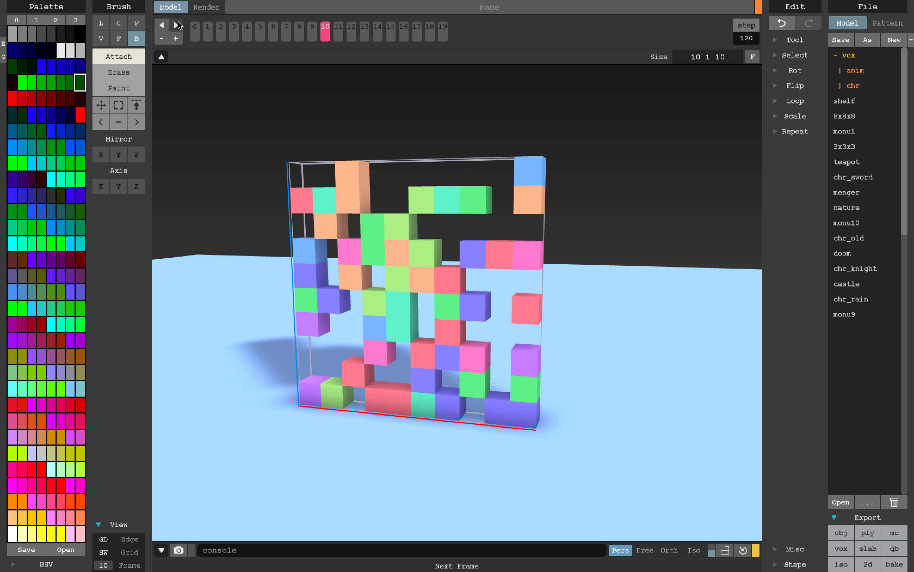
{"action": "left_click", "coordinate": [178, 25]}
{"action": "left_click", "coordinate": [177, 25]}
{"action": "left_click", "coordinate": [177, 26]}
{"action": "left_click", "coordinate": [177, 26]}
{"action": "left_click", "coordinate": [177, 26]}
{"action": "left_click", "coordinate": [177, 26]}
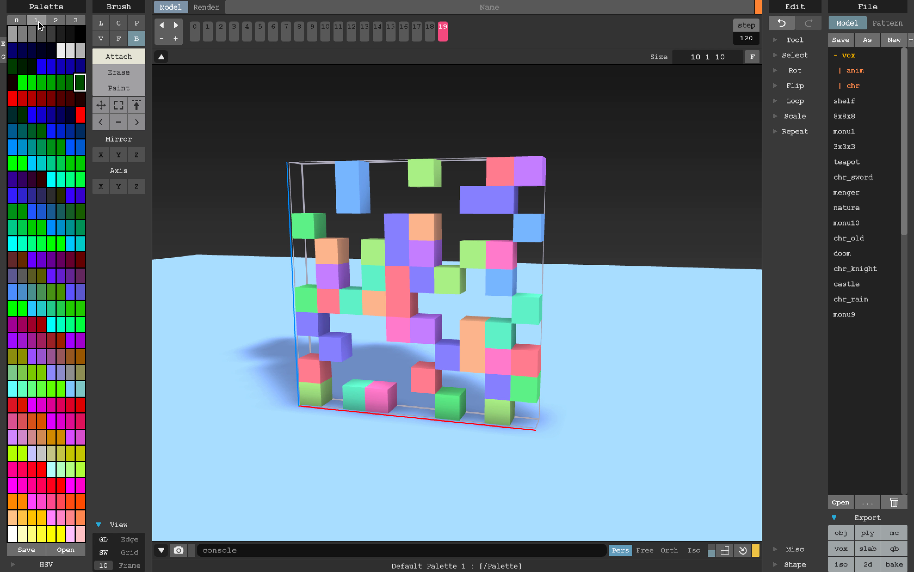
- Apply default palette 1 to the model and step through the recoloured frames
{"action": "left_click", "coordinate": [36, 21]}
{"action": "left_click", "coordinate": [177, 26]}
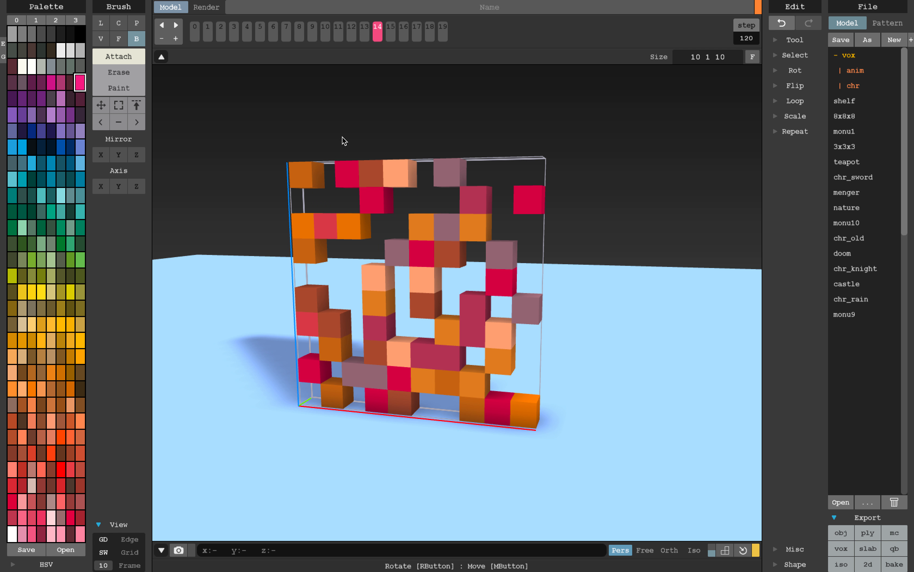
{"action": "right_click_drag", "start_coordinate": [342, 136], "coordinate": [349, 132]}
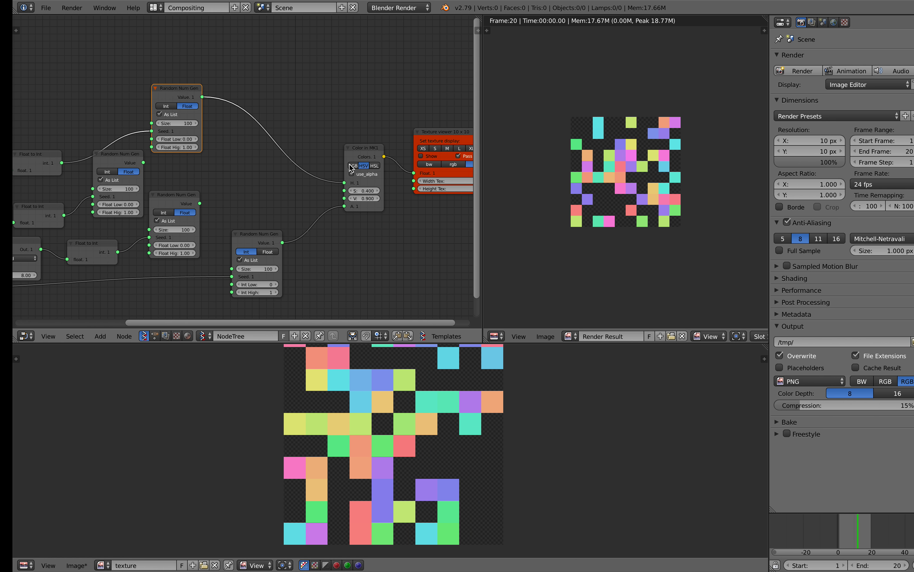
- Switch to Blender and set the Texture viewer node's width to 30
{"action": "middle_click_drag", "start_coordinate": [291, 160], "coordinate": [199, 137]}
{"action": "scroll", "coordinate": [281, 143], "scroll_direction": "up", "scroll_amount": 3}
{"action": "middle_click_drag", "start_coordinate": [281, 143], "coordinate": [235, 141]}
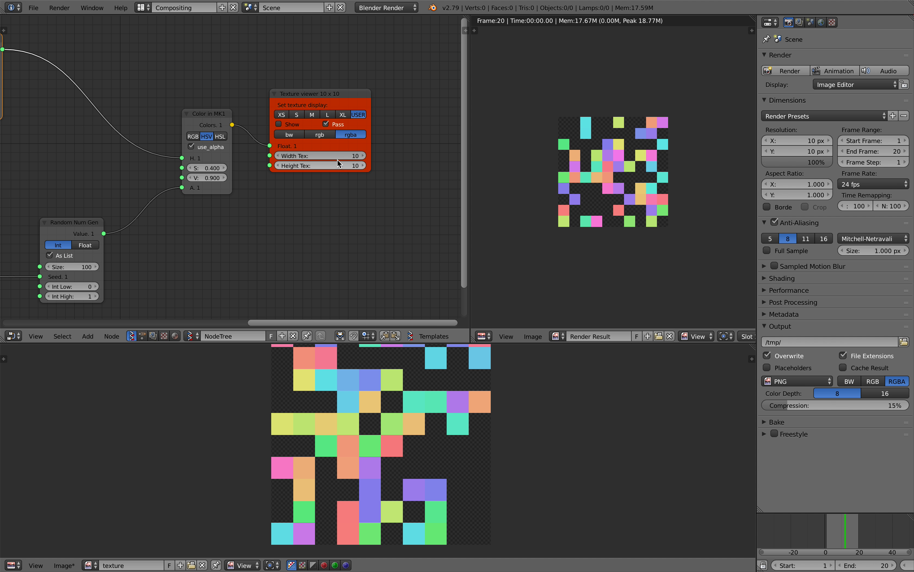
{"action": "left_click", "coordinate": [337, 159]}
{"action": "type", "text": "30"}
{"action": "key", "text": "Return"}
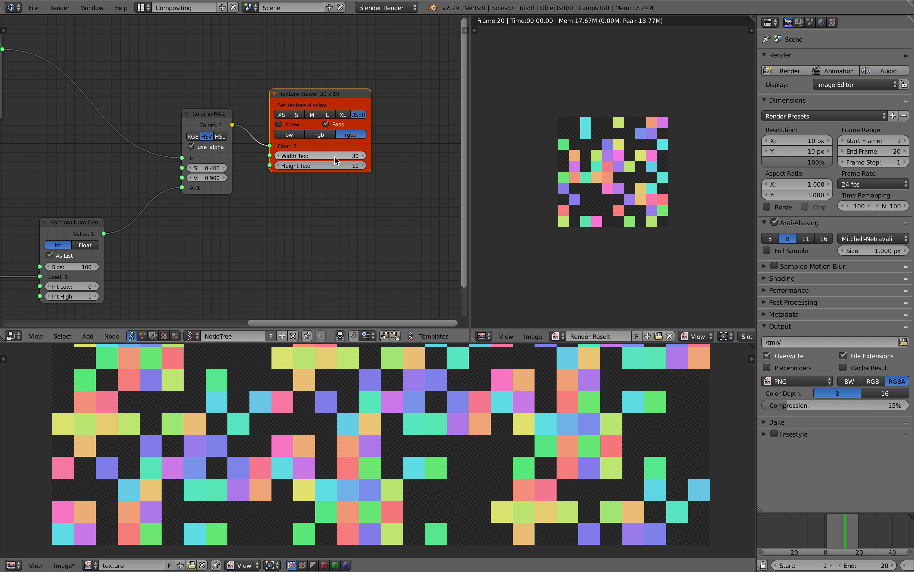
{"action": "scroll", "coordinate": [476, 388], "scroll_direction": "down", "scroll_amount": 5}
{"action": "scroll", "coordinate": [304, 392], "scroll_direction": "up", "scroll_amount": 3}
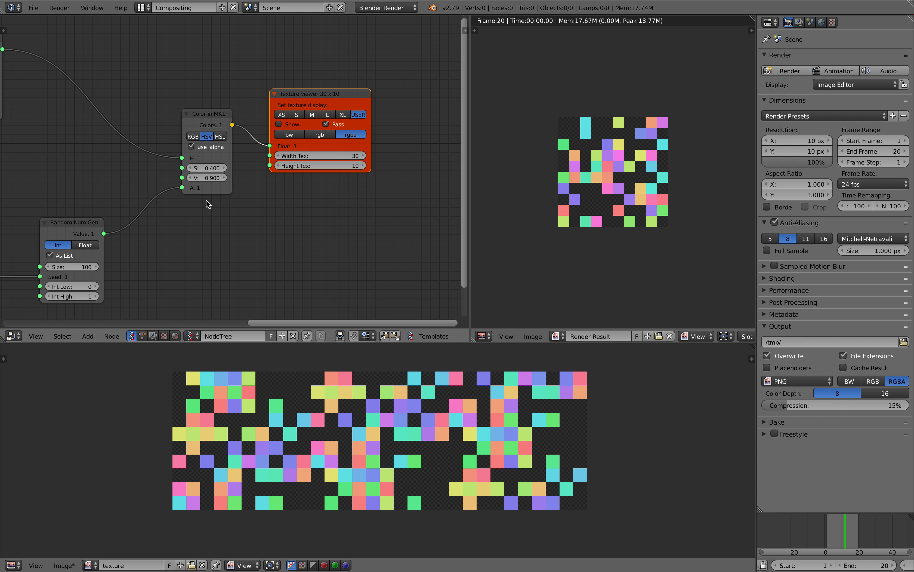
- Set the size of the Random Num Gen node feeding the H input to 300
{"action": "scroll", "coordinate": [208, 202], "scroll_direction": "down", "scroll_amount": 5}
{"action": "middle_click_drag", "start_coordinate": [208, 202], "coordinate": [299, 208]}
{"action": "scroll", "coordinate": [249, 188], "scroll_direction": "up", "scroll_amount": 2}
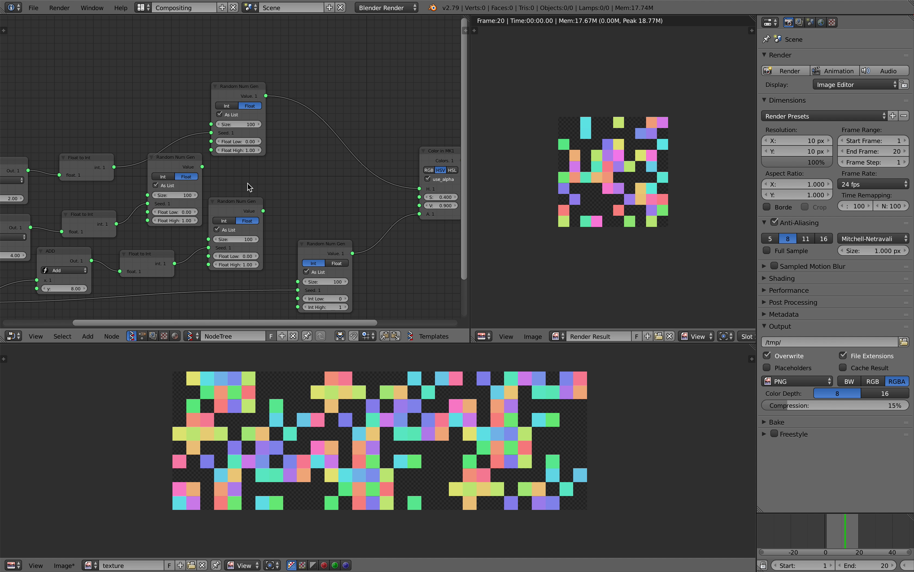
{"action": "middle_click_drag", "start_coordinate": [258, 185], "coordinate": [347, 168]}
{"action": "middle_click_drag", "start_coordinate": [108, 176], "coordinate": [257, 186]}
{"action": "scroll", "coordinate": [258, 185], "scroll_direction": "up", "scroll_amount": 1}
{"action": "middle_click_drag", "start_coordinate": [241, 225], "coordinate": [145, 178]}
{"action": "left_click", "coordinate": [300, 69]}
{"action": "type", "text": "3"}
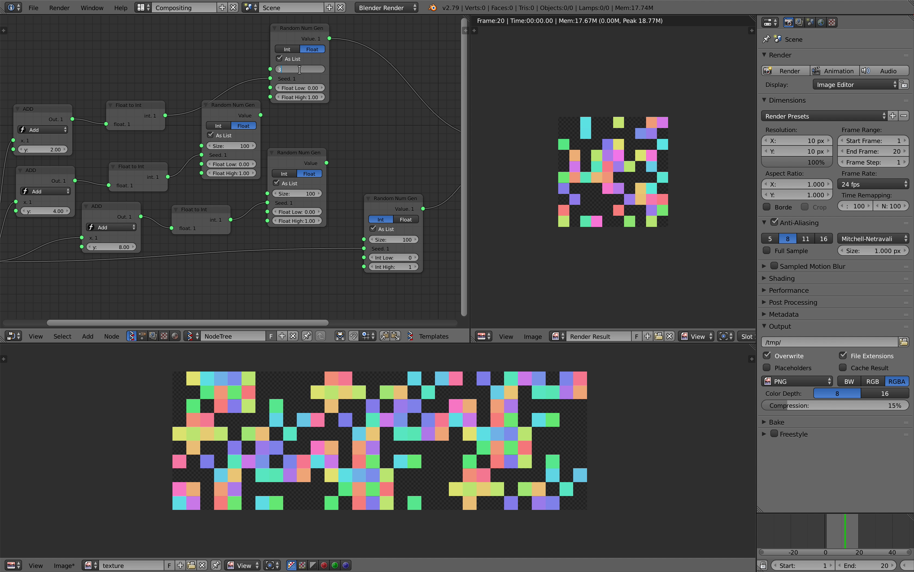
{"action": "type", "text": "00"}
{"action": "key", "text": "Return"}
- Set the size of the integer Random Num Gen node feeding the alpha input to 300, and render the animation
{"action": "middle_click_drag", "start_coordinate": [346, 98], "coordinate": [303, 102]}
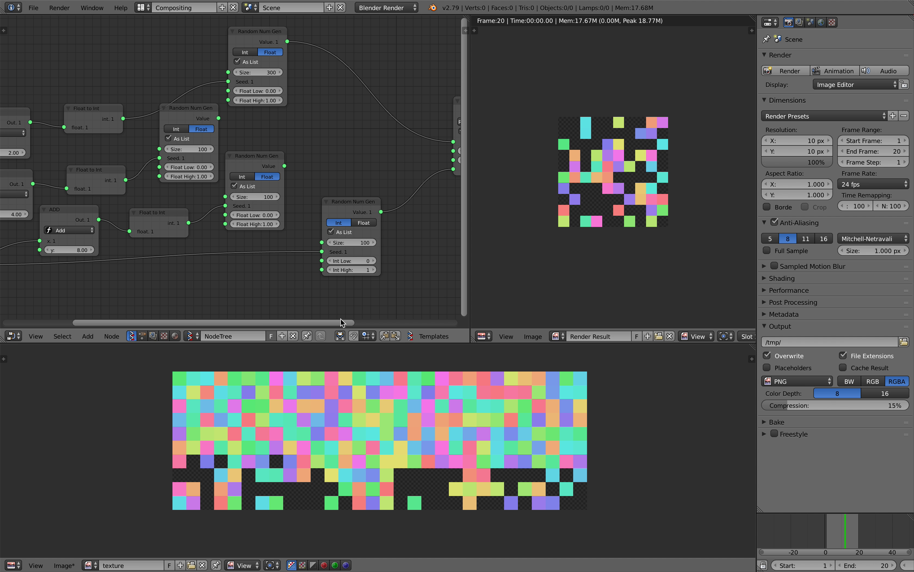
{"action": "left_click", "coordinate": [340, 241]}
{"action": "type", "text": "300"}
{"action": "key", "text": "Return"}
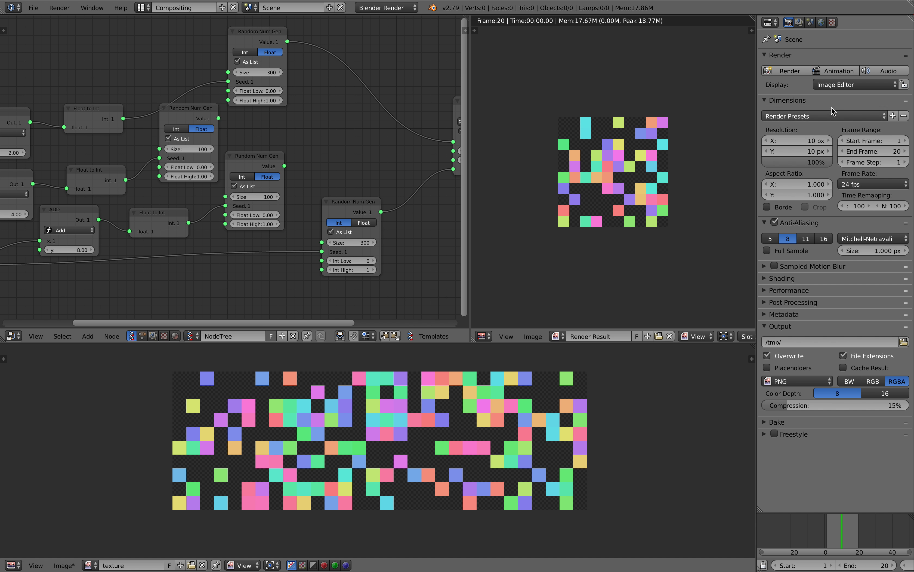
{"action": "left_click", "coordinate": [833, 70]}
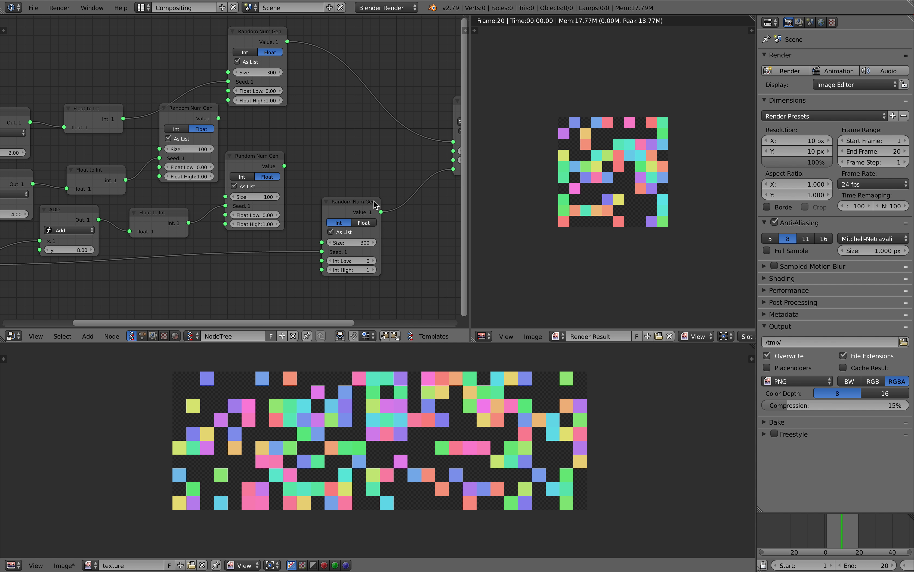
- Set the render resolution's X value to 30 px and render the animation again
{"action": "middle_click_drag", "start_coordinate": [369, 206], "coordinate": [253, 188]}
{"action": "middle_click_drag", "start_coordinate": [335, 206], "coordinate": [263, 213]}
{"action": "scroll", "coordinate": [340, 186], "scroll_direction": "up", "scroll_amount": 3}
{"action": "middle_click_drag", "start_coordinate": [358, 188], "coordinate": [310, 207]}
{"action": "left_click", "coordinate": [811, 143]}
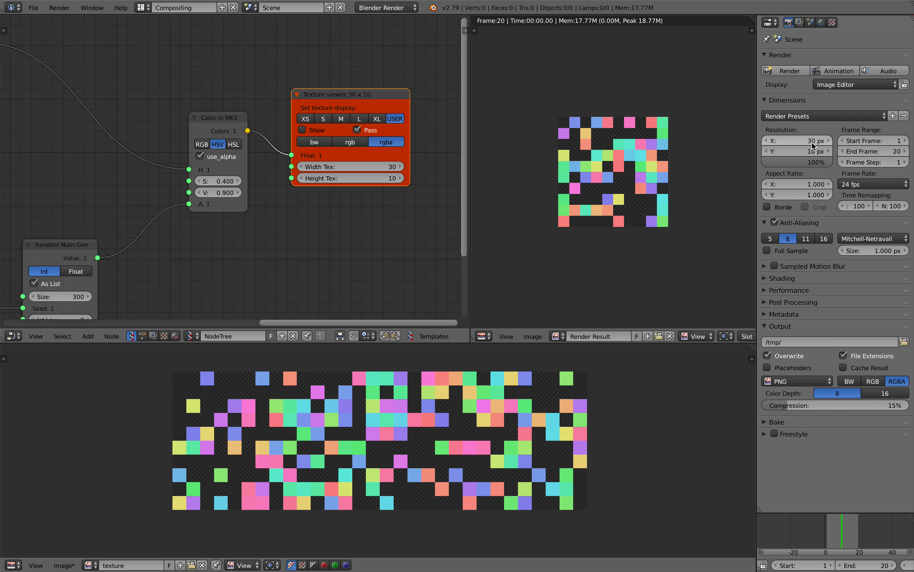
{"action": "left_click", "coordinate": [818, 72]}
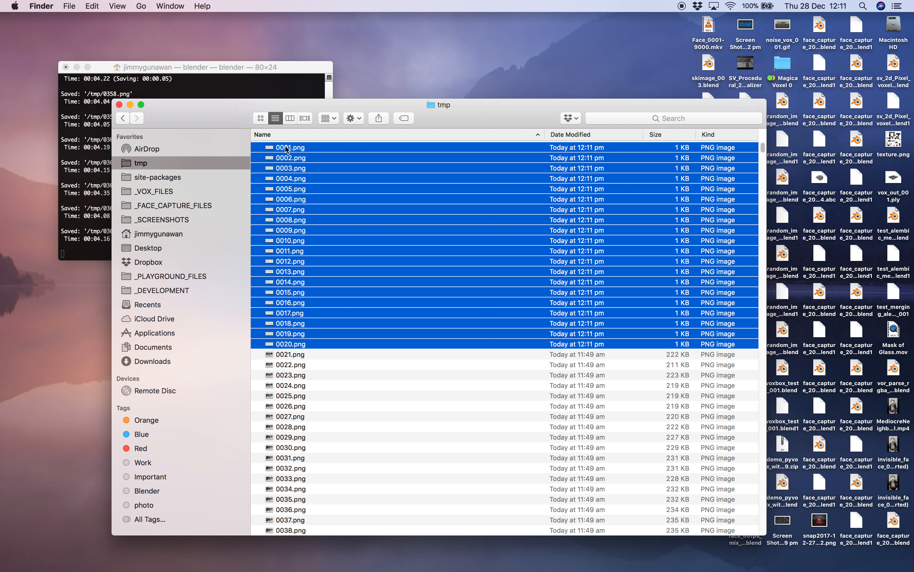
- Import the wider 0001.png to 0020.png images from the tmp folder into MagicaVoxel and step through the frames
{"action": "left_click_drag", "start_coordinate": [287, 150], "coordinate": [386, 211]}
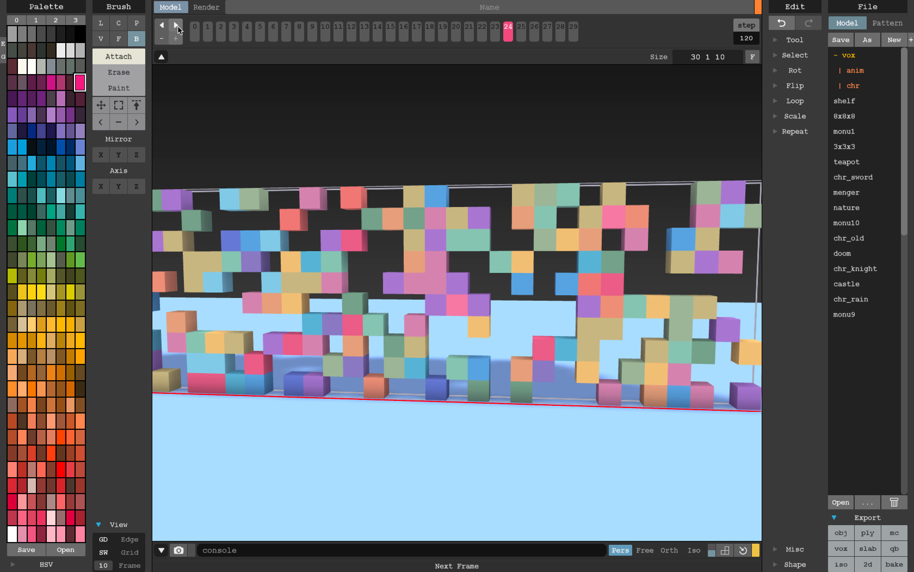
{"action": "left_click", "coordinate": [176, 25]}
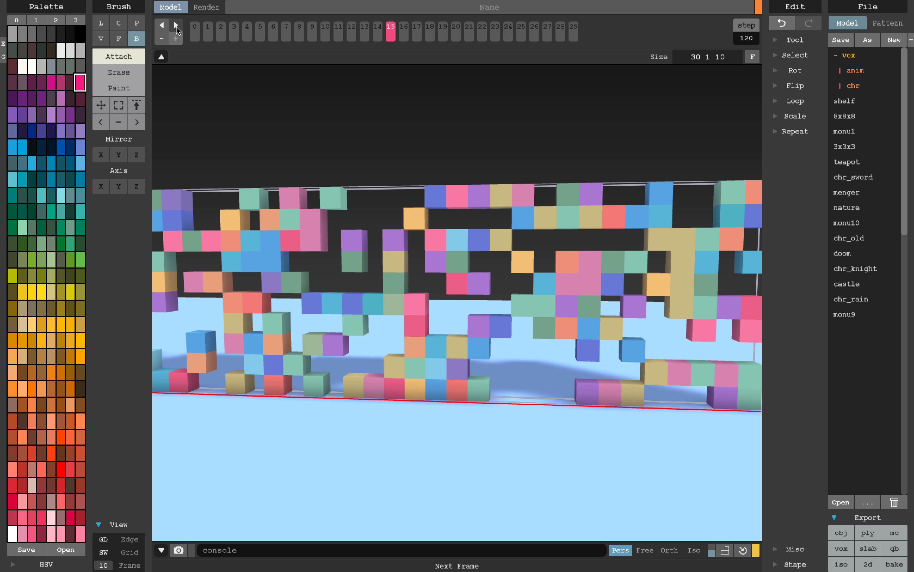
{"action": "right_click_drag", "start_coordinate": [616, 127], "coordinate": [564, 165]}
{"action": "scroll", "coordinate": [544, 182], "scroll_direction": "down", "scroll_amount": 2}
{"action": "right_click_drag", "start_coordinate": [521, 198], "coordinate": [586, 199]}
{"action": "middle_click_drag", "start_coordinate": [586, 198], "coordinate": [586, 198]}
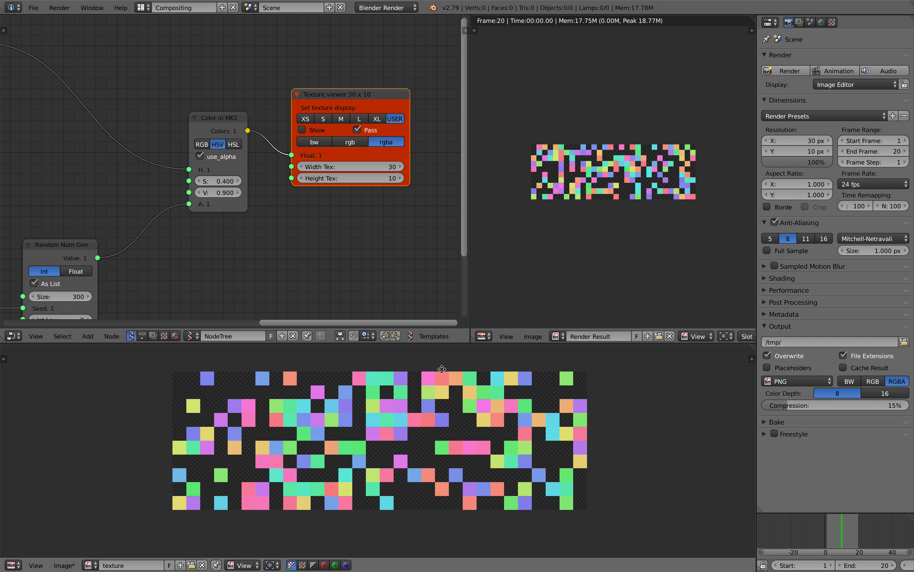
- Examine the texture and node network in Blender, and the wide voxel model from several angles in MagicaVoxel
{"action": "middle_click_drag", "start_coordinate": [442, 367], "coordinate": [446, 369]}
{"action": "scroll", "coordinate": [309, 180], "scroll_direction": "down", "scroll_amount": 7}
{"action": "middle_click_drag", "start_coordinate": [311, 197], "coordinate": [412, 199]}
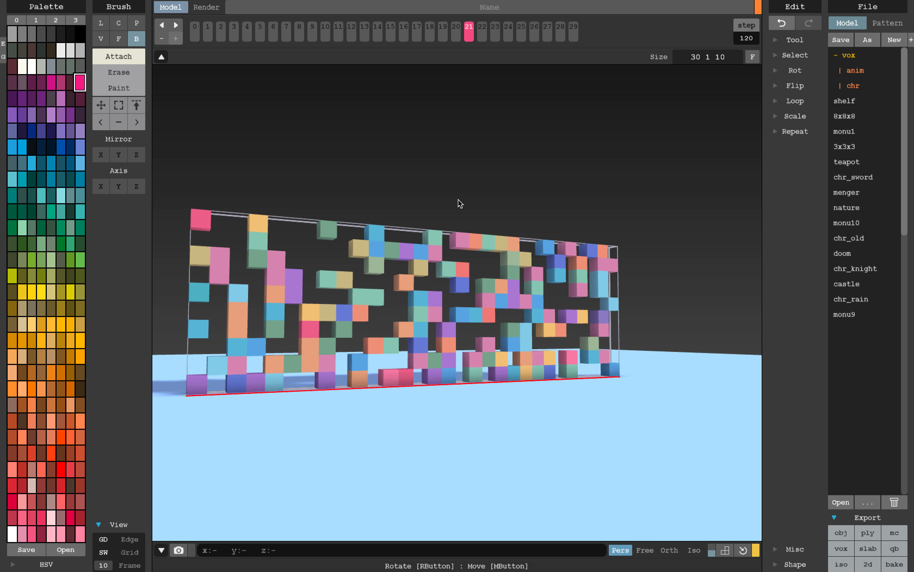
{"action": "right_click_drag", "start_coordinate": [460, 203], "coordinate": [543, 206]}
{"action": "right_click_drag", "start_coordinate": [473, 260], "coordinate": [394, 216]}
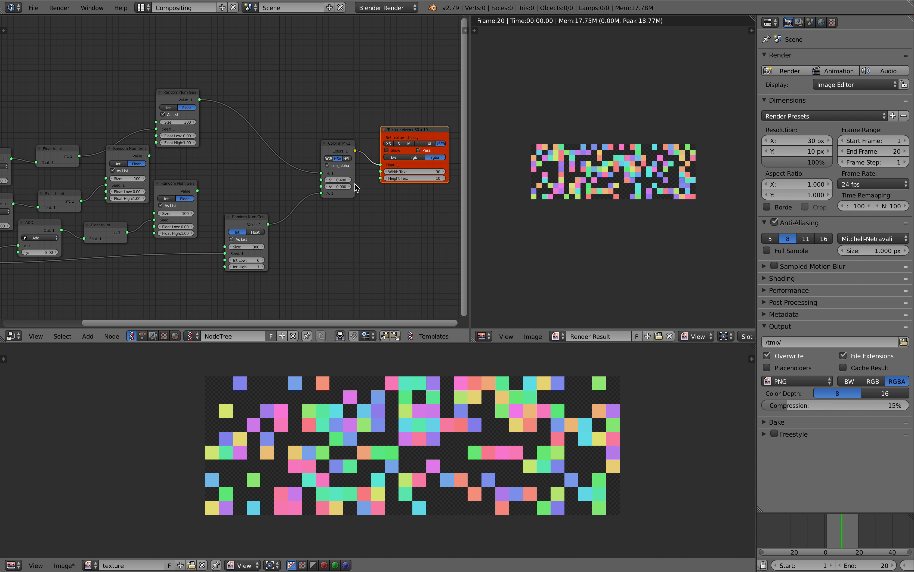
{"action": "scroll", "coordinate": [350, 201], "scroll_direction": "down", "scroll_amount": 4}
{"action": "middle_click_drag", "start_coordinate": [350, 201], "coordinate": [359, 205]}
{"action": "key", "text": "ctrl+Left"}
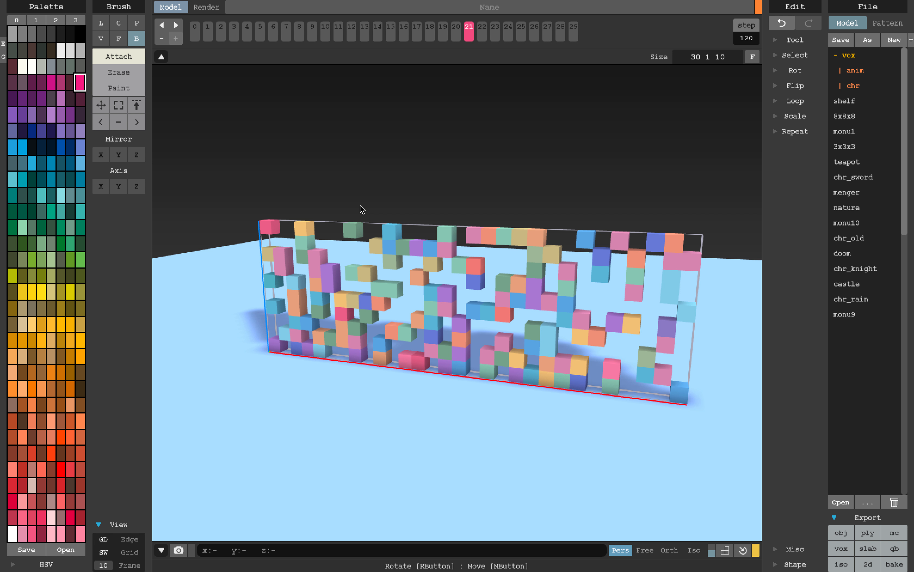